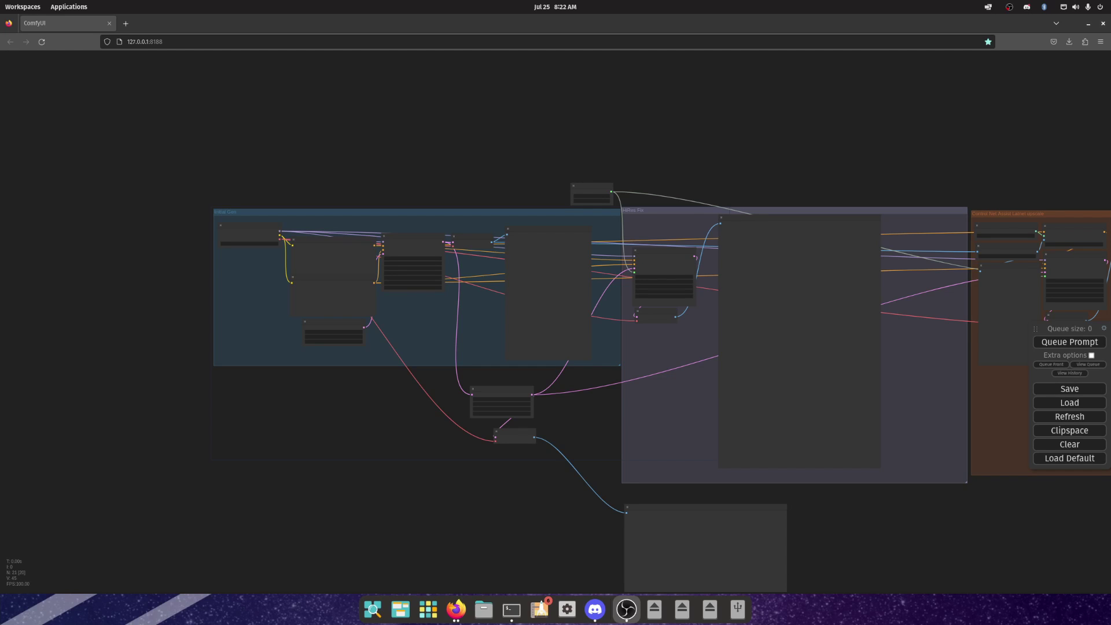
# Examine the overall layout of the upscaling workflow and the HiRes Fix group beside the Initial Gen group.
pyautogui.click(669, 394)
pyautogui.moveTo(669, 394); pyautogui.dragTo(652, 364)
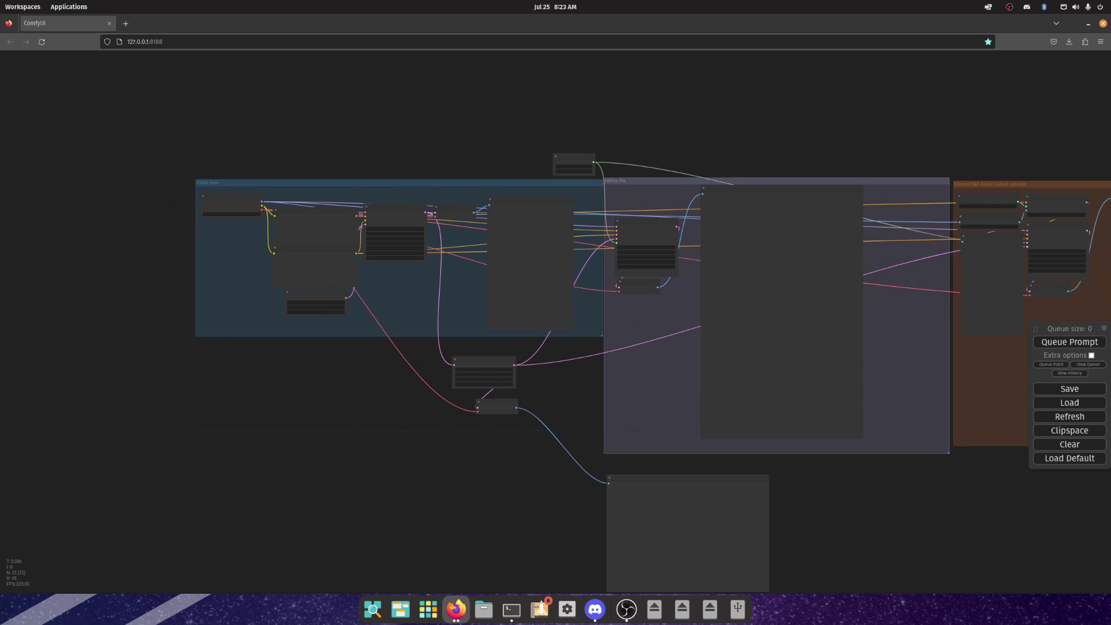
pyautogui.scroll(6, 307, 368)
pyautogui.scroll(-2, 304, 371)
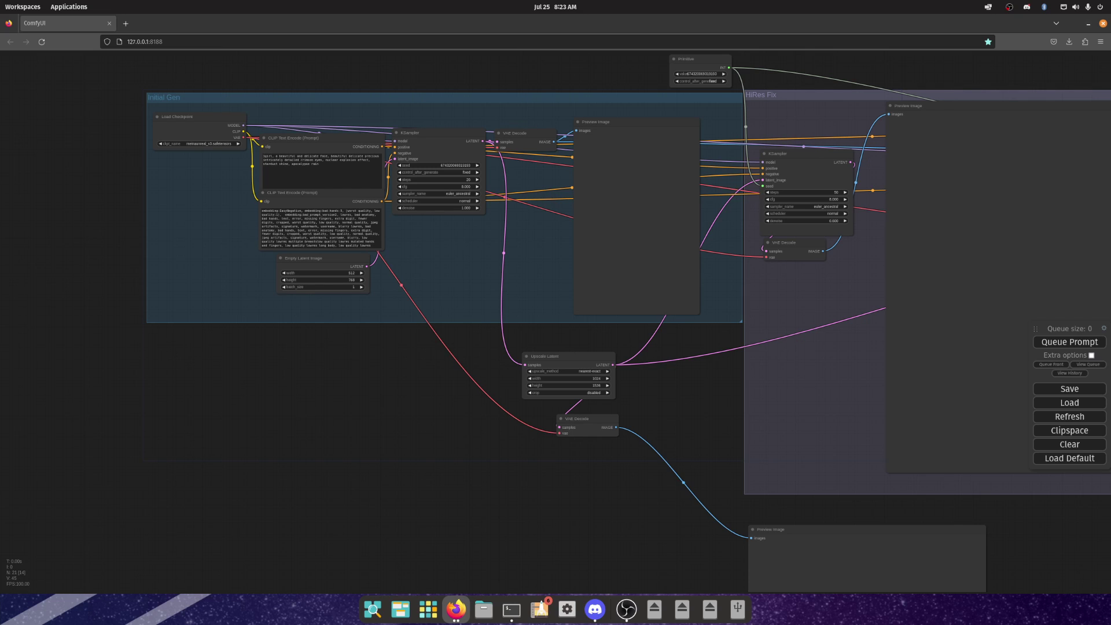
pyautogui.scroll(-5, 260, 348)
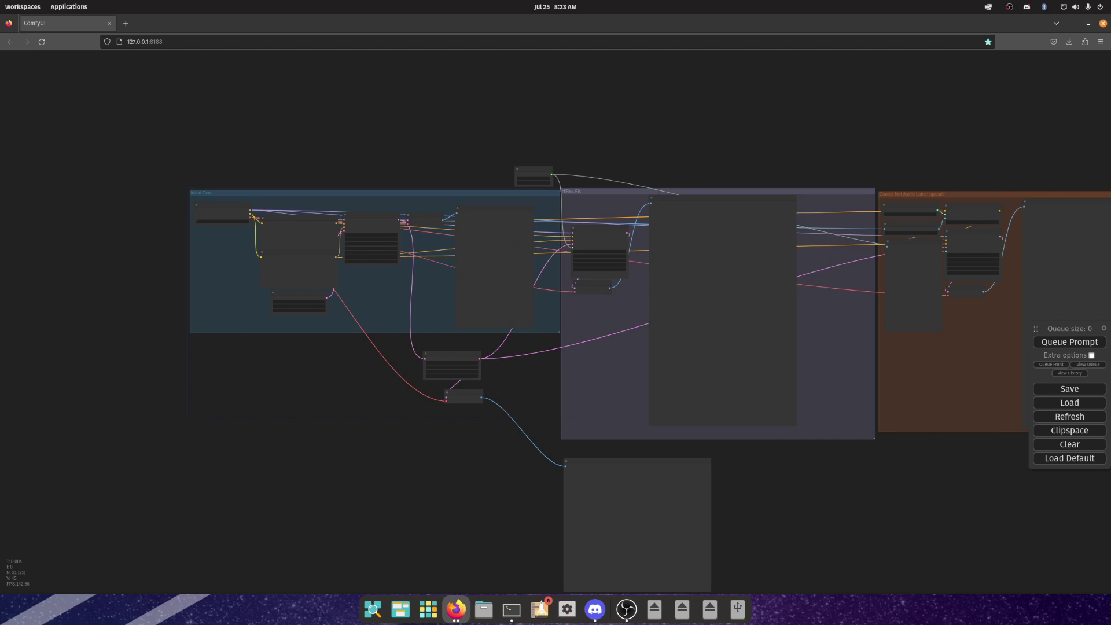
pyautogui.scroll(20, 578, 191)
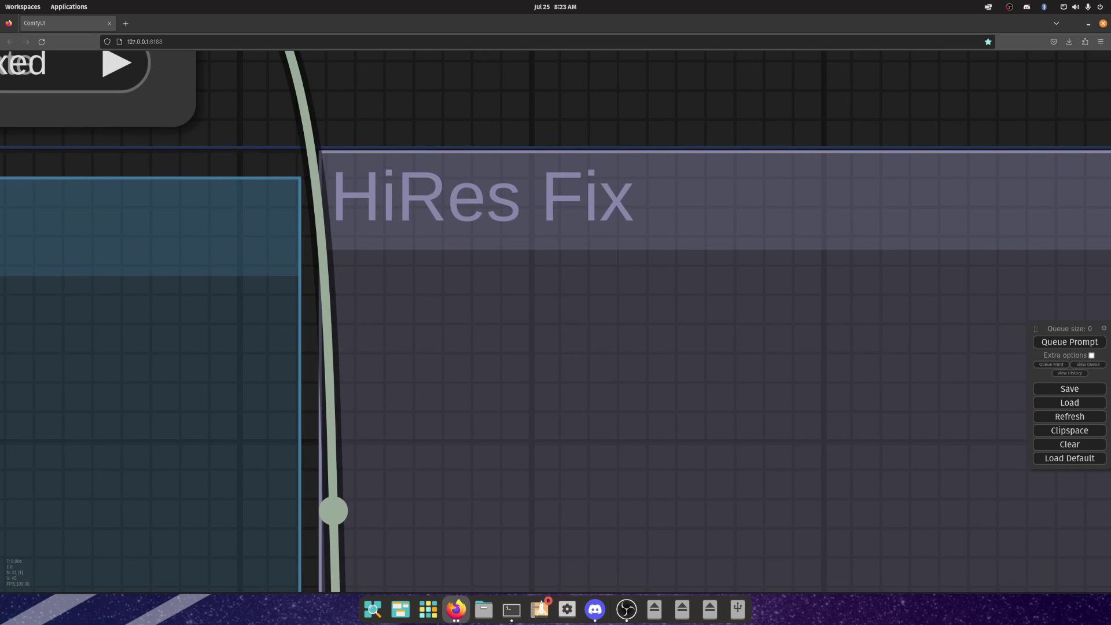
pyautogui.scroll(4, 516, 191)
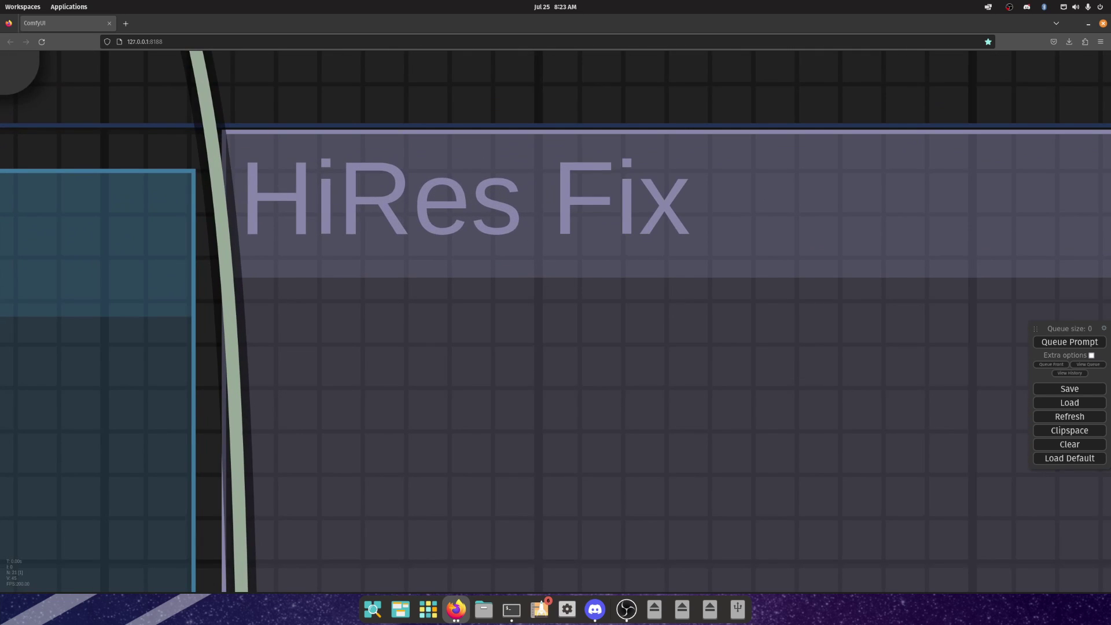
pyautogui.scroll(-18, 416, 237)
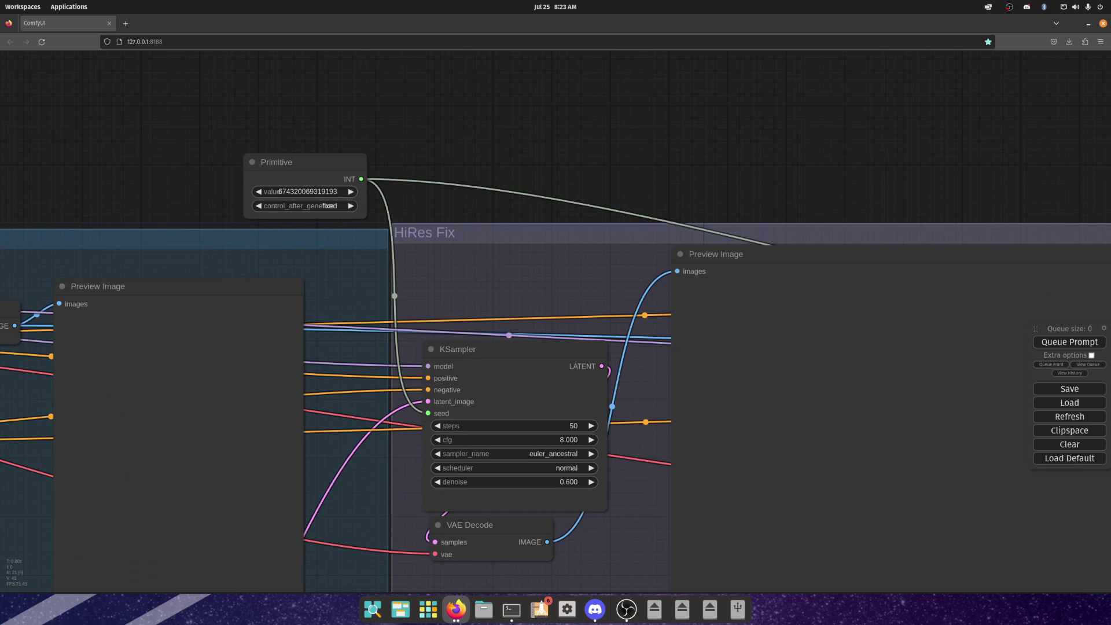
# Examine how the Initial Gen sampler feeds the Upscale Latent node, and check the HiRes Fix KSampler and VAE Decode nodes.
pyautogui.moveTo(416, 191); pyautogui.dragTo(749, 66)
pyautogui.moveTo(312, 405); pyautogui.dragTo(496, 397)
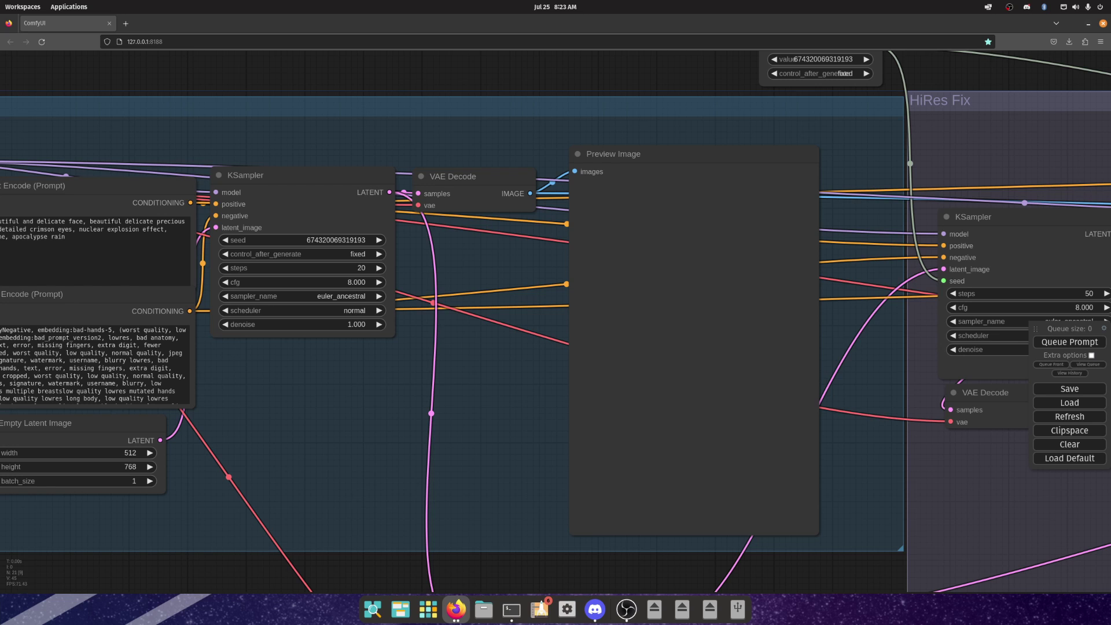
pyautogui.moveTo(498, 463); pyautogui.dragTo(320, 171)
pyautogui.scroll(10, 366, 383)
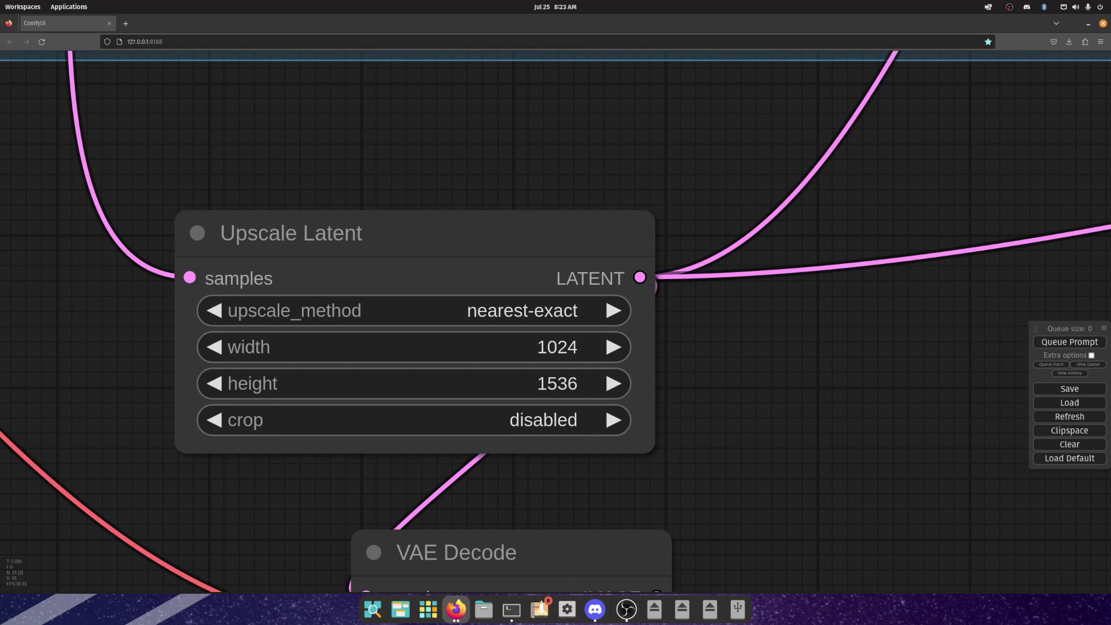
pyautogui.scroll(-16, 254, 320)
pyautogui.moveTo(405, 405); pyautogui.dragTo(360, 462)
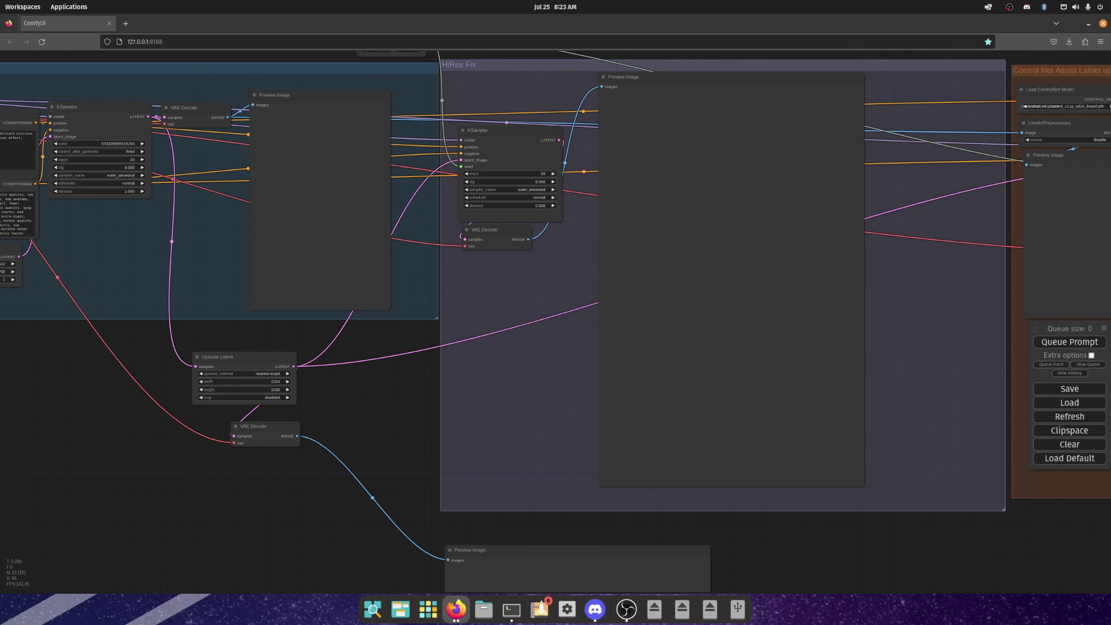
pyautogui.scroll(3, 250, 337)
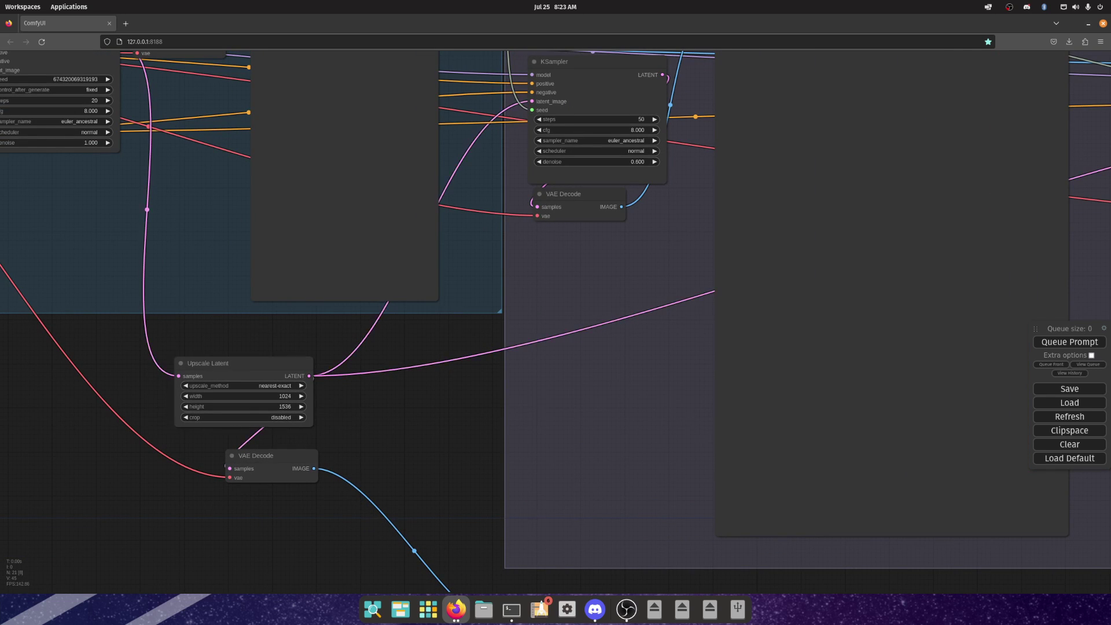
pyautogui.scroll(9, 725, 112)
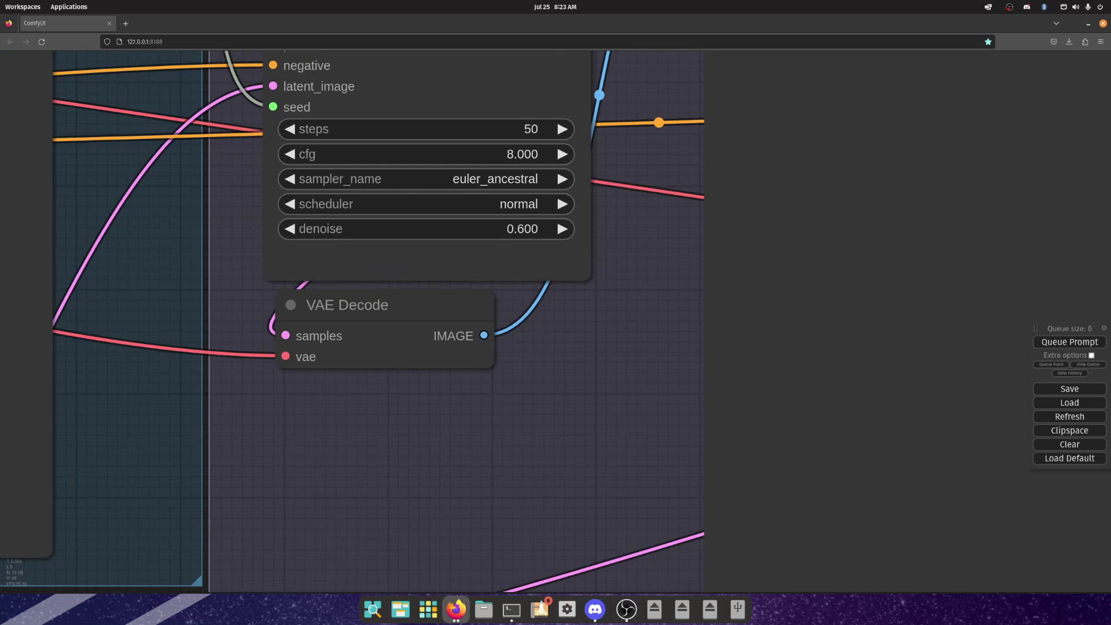
pyautogui.scroll(12, 545, 218)
pyautogui.scroll(-20, 448, 272)
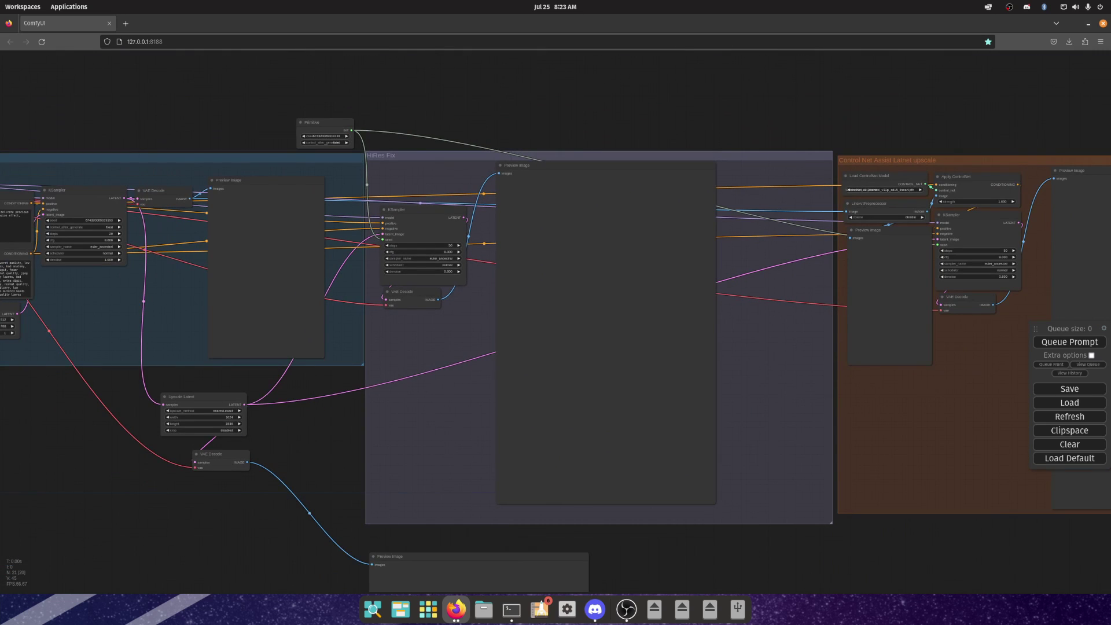
pyautogui.moveTo(440, 405); pyautogui.dragTo(471, 330)
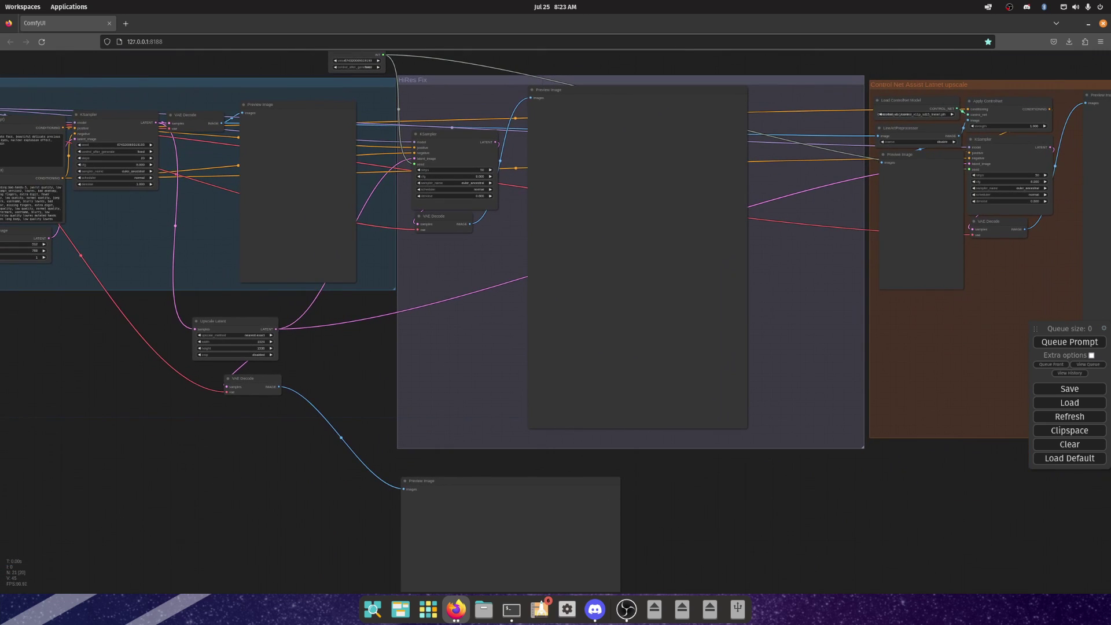
# Queue the prompt and inspect the preview image of the decoded upscaled latent below the HiRes Fix group.
pyautogui.hotkey('ctrl', 'Return')
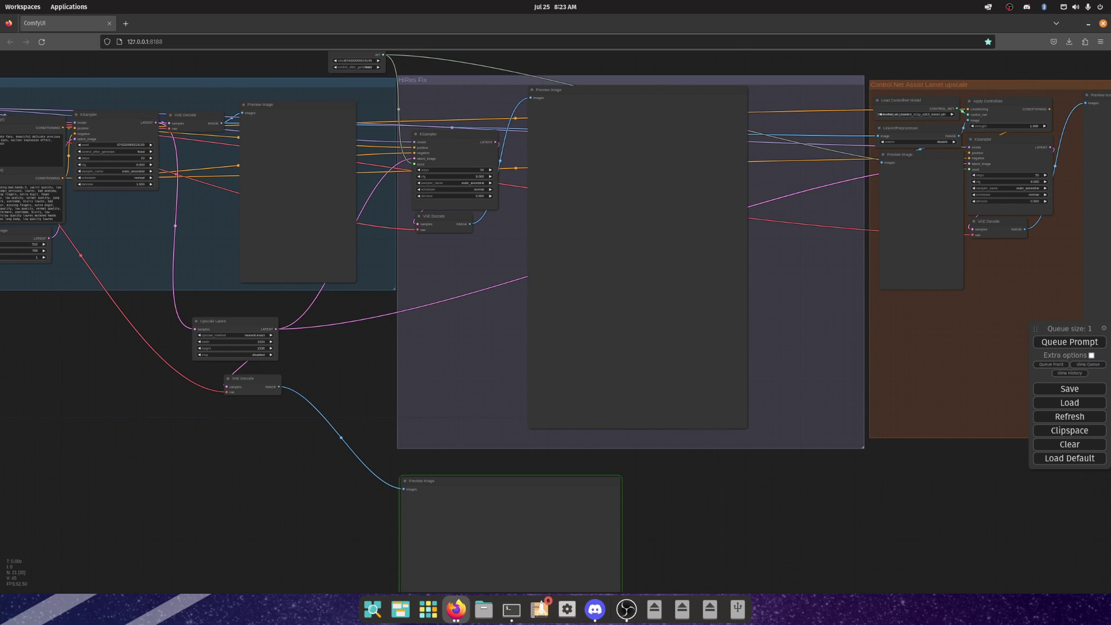
pyautogui.moveTo(694, 509); pyautogui.dragTo(677, 280)
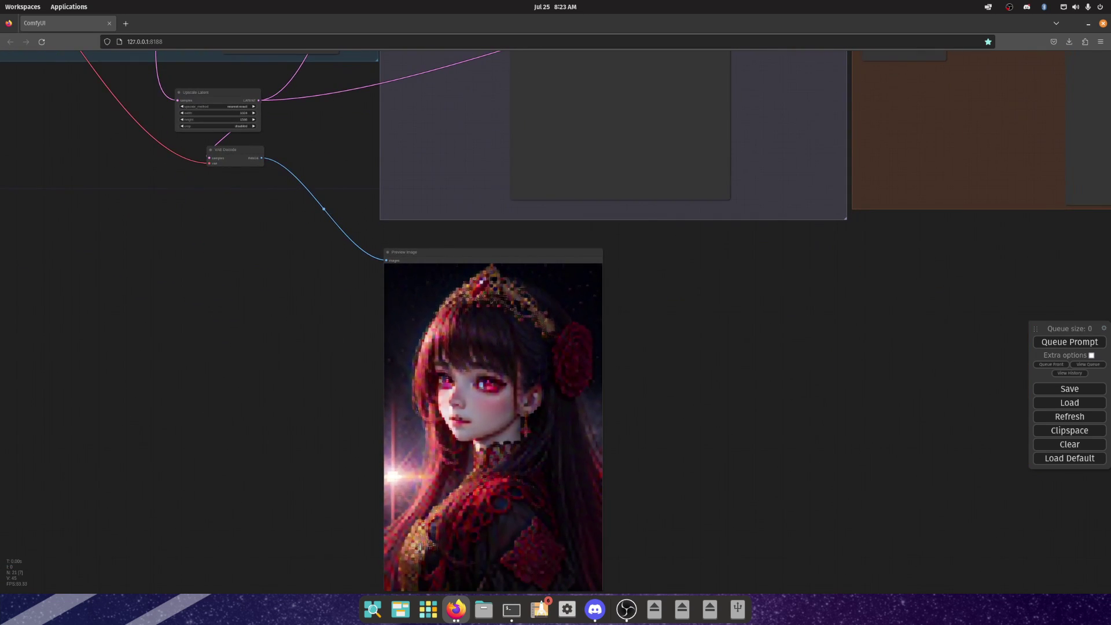
pyautogui.scroll(13, 492, 397)
pyautogui.scroll(-14, 484, 397)
pyautogui.moveTo(324, 243); pyautogui.dragTo(573, 540)
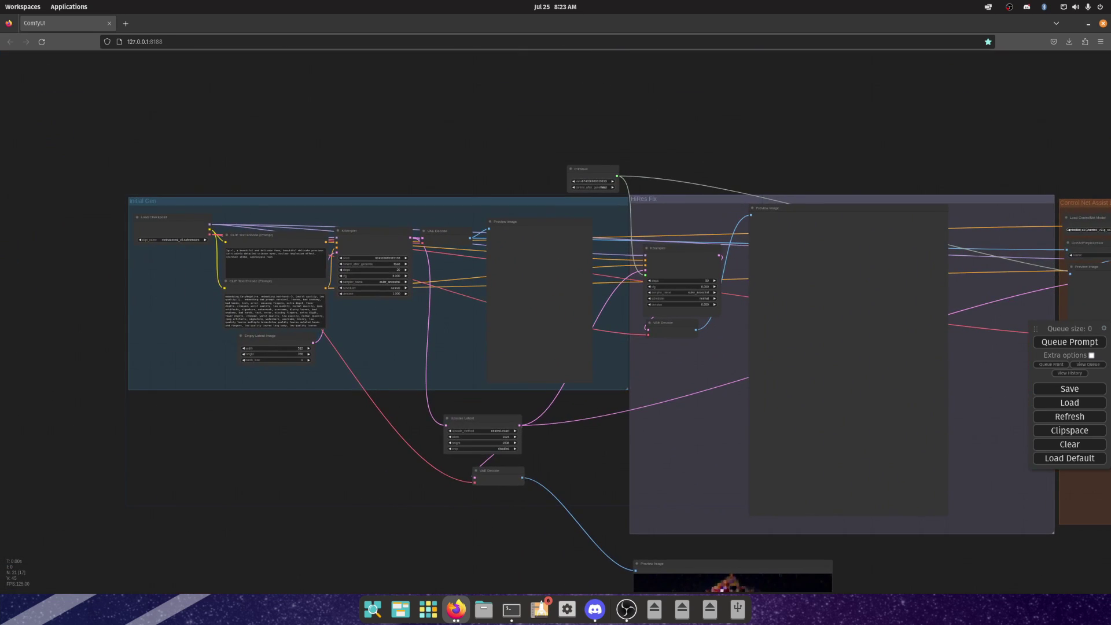
pyautogui.scroll(9, 397, 236)
pyautogui.click(366, 288)
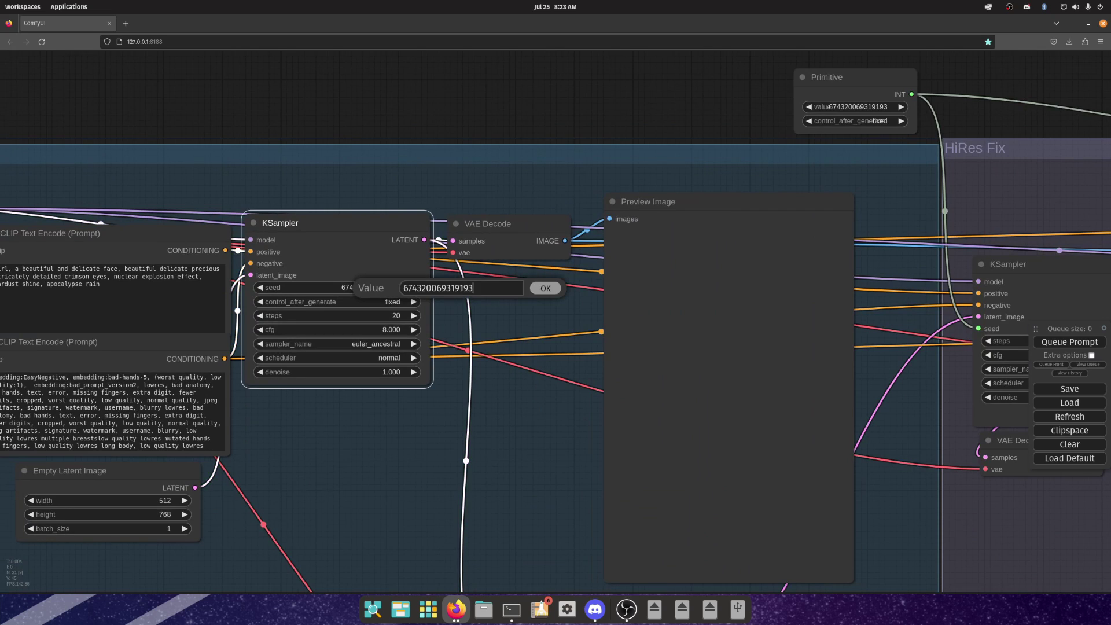
pyautogui.doubleClick(457, 288)
pyautogui.rightClick(457, 288)
pyautogui.click(475, 326)
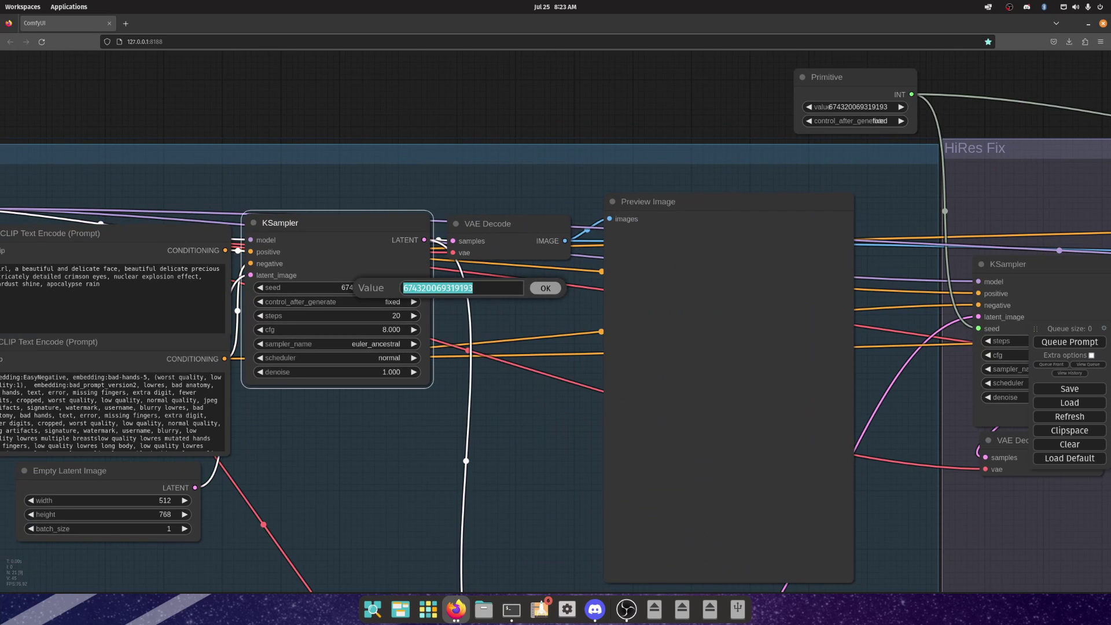
pyautogui.click(473, 288)
pyautogui.press('Return')
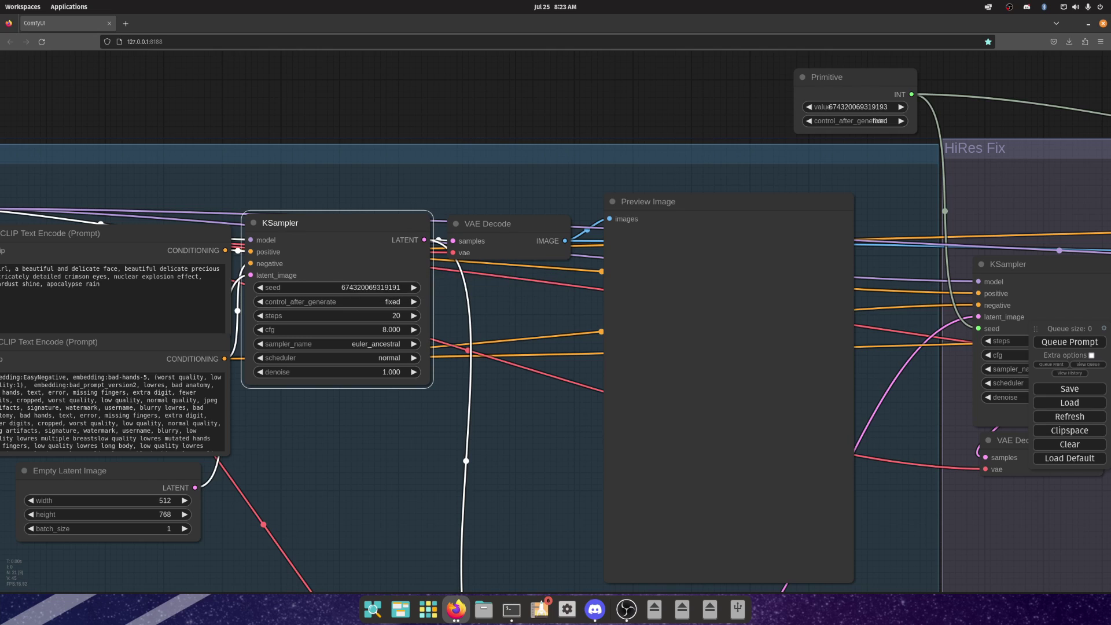
# Show the list of running and pending jobs and queue the prompt with the changed seed.
pyautogui.click(1088, 364)
pyautogui.click(1070, 342)
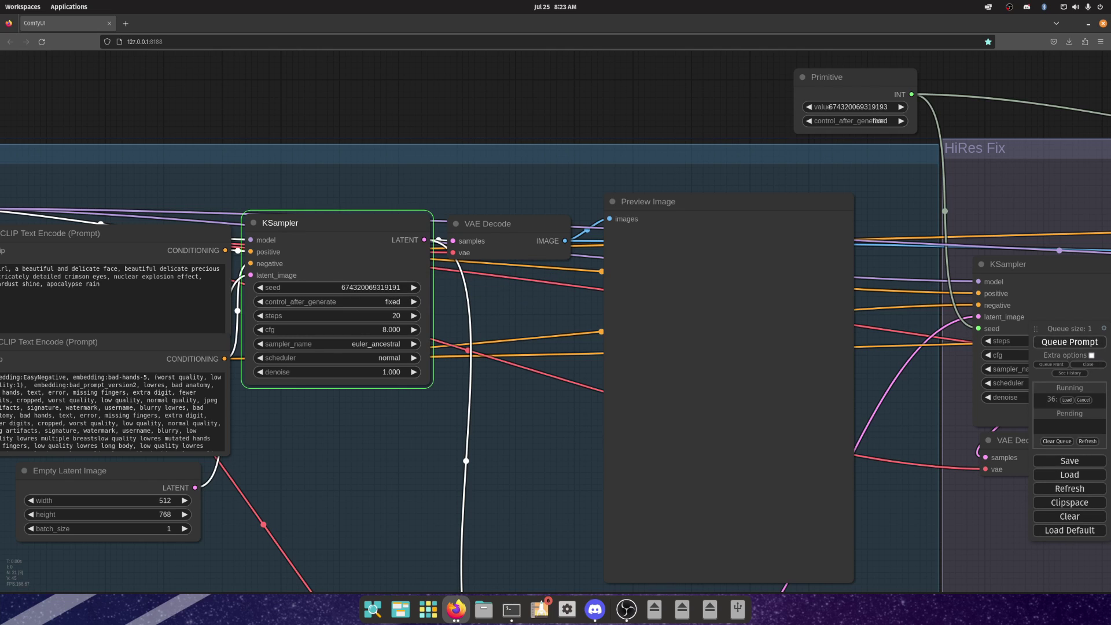
pyautogui.click(343, 287)
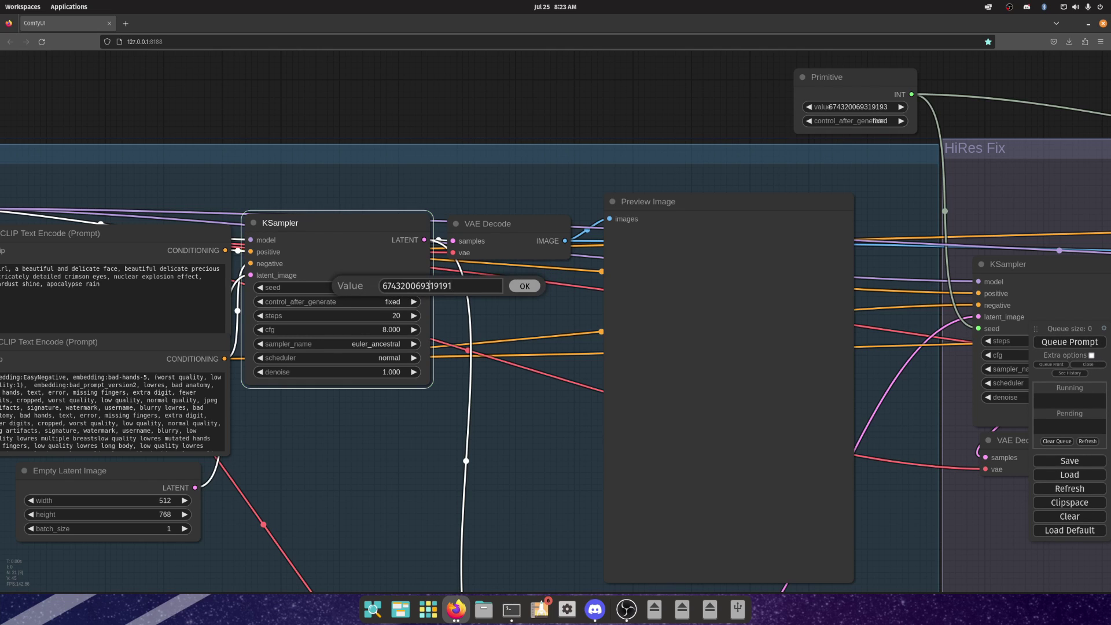
pyautogui.hotkey('ctrl', 'a')
pyautogui.hotkey('ctrl', 'v')
pyautogui.press('Return')
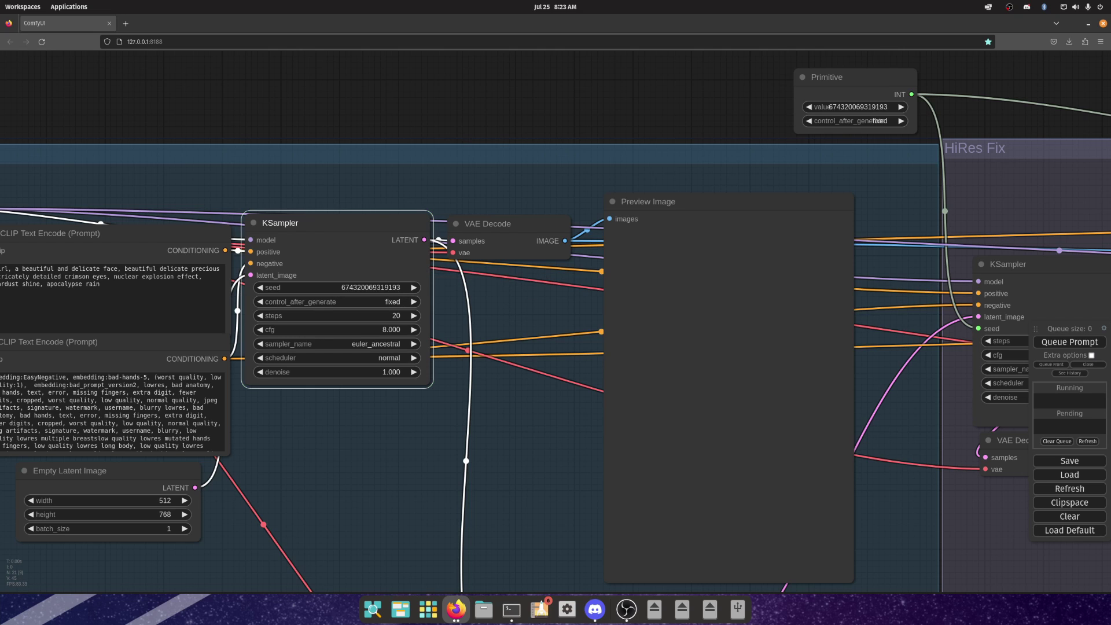
pyautogui.click(1070, 342)
# Compare the Initial Gen preview image with the preview of the decoded upscaled latent.
pyautogui.scroll(-7, 429, 290)
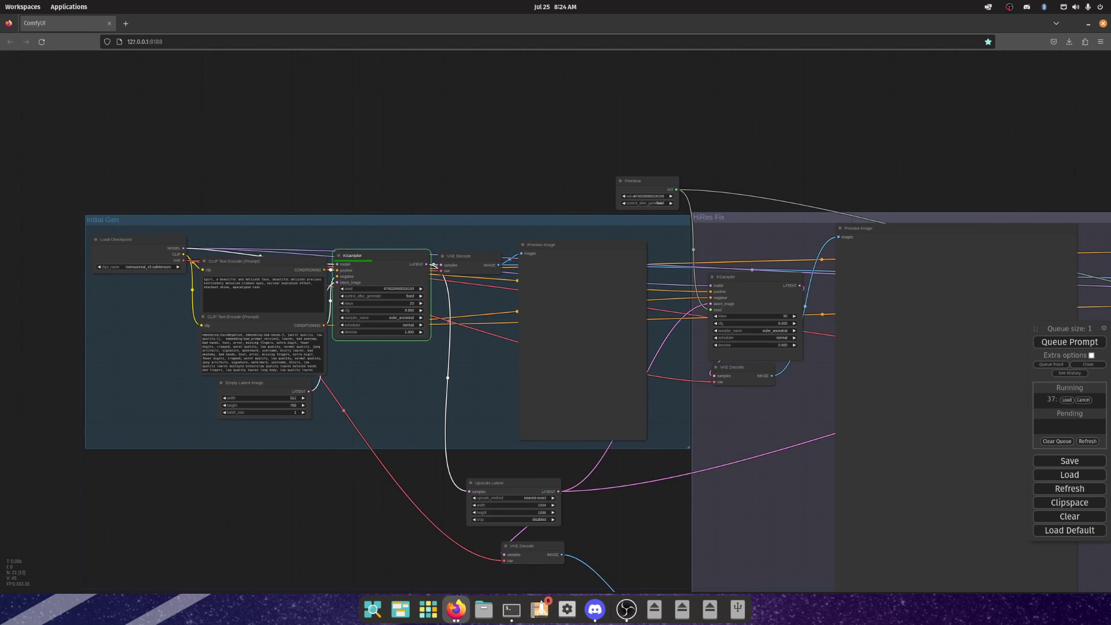
pyautogui.moveTo(428, 376); pyautogui.dragTo(380, 339)
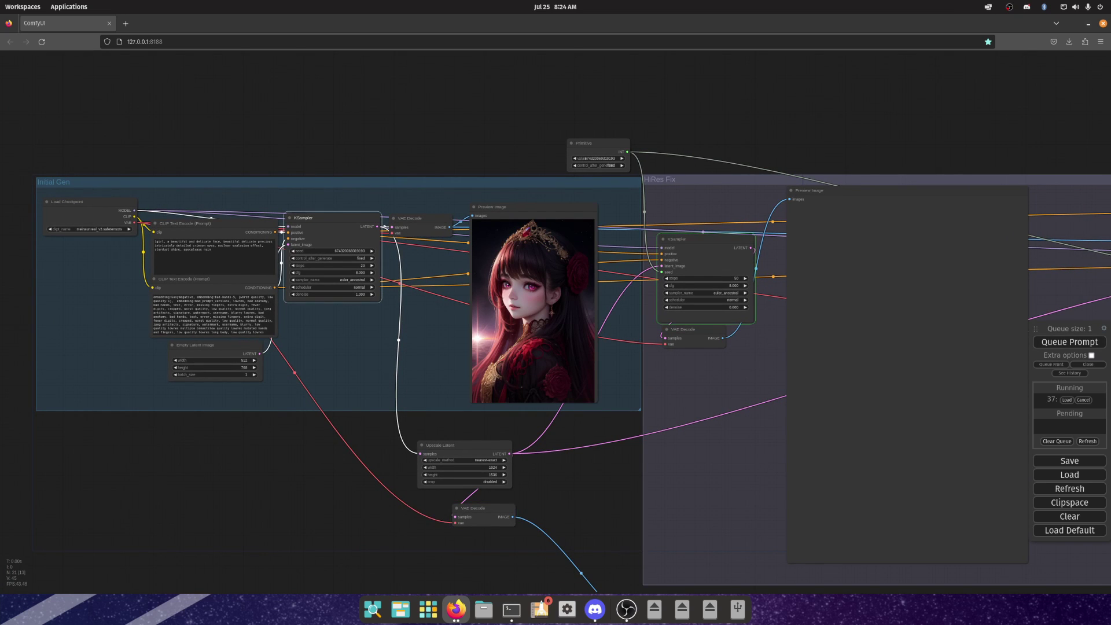
pyautogui.scroll(5, 515, 295)
pyautogui.scroll(-10, 507, 301)
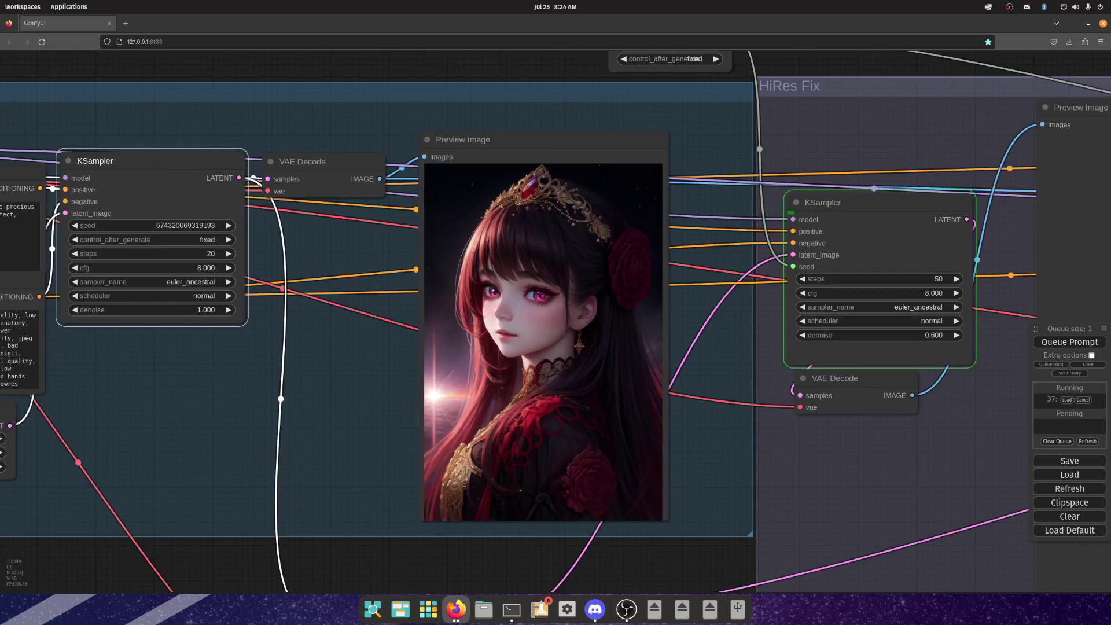
pyautogui.scroll(15, 657, 324)
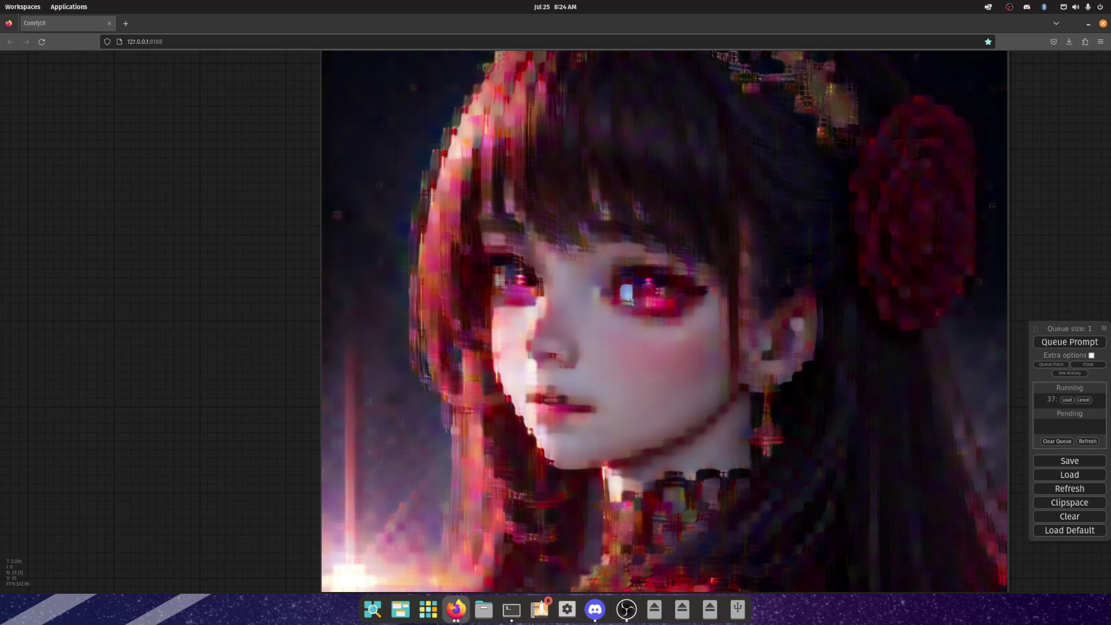
pyautogui.scroll(-10, 665, 322)
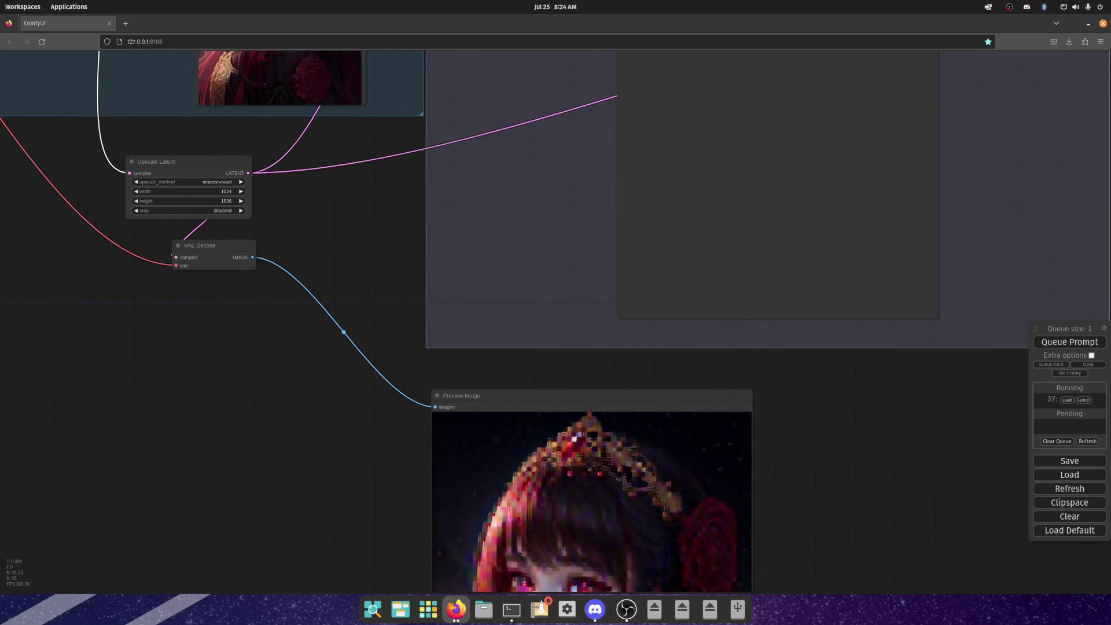
pyautogui.moveTo(380, 194); pyautogui.dragTo(330, 356)
pyautogui.scroll(-3, 329, 356)
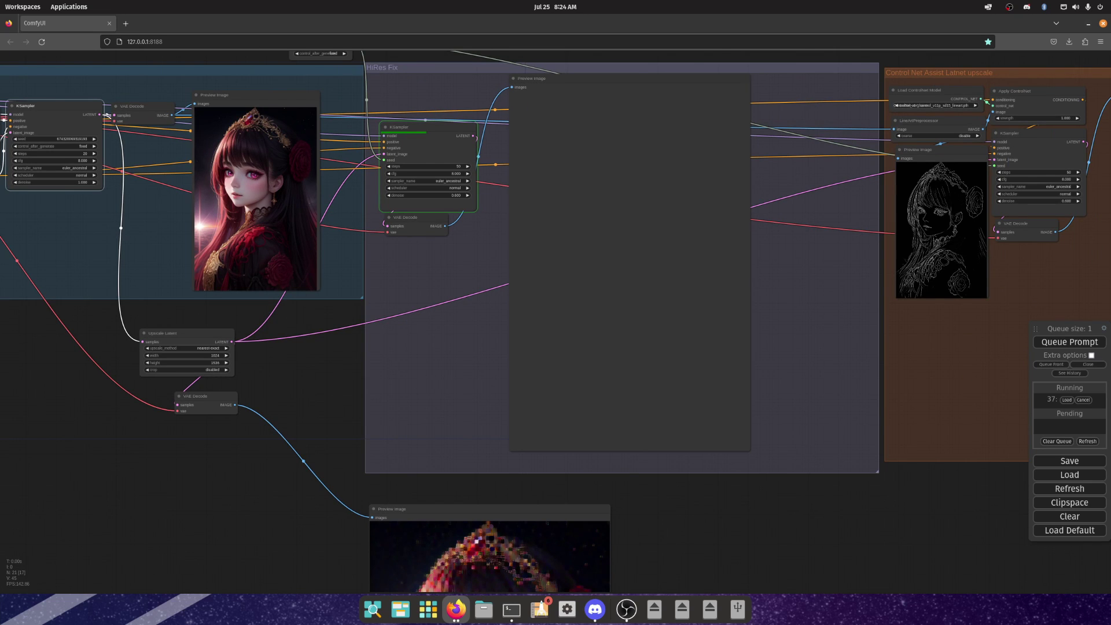
# Check the HiRes Fix KSampler's denoise setting and compare the HiRes Fix preview image with the Initial Gen image.
pyautogui.scroll(5, 439, 202)
pyautogui.scroll(10, 470, 193)
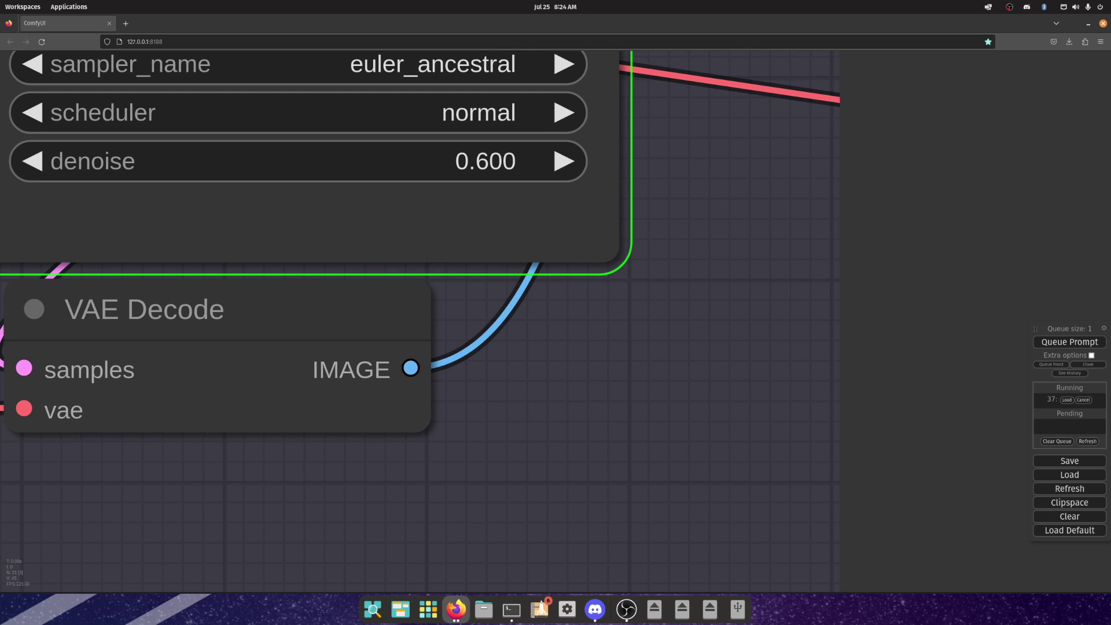
pyautogui.scroll(-12, 409, 243)
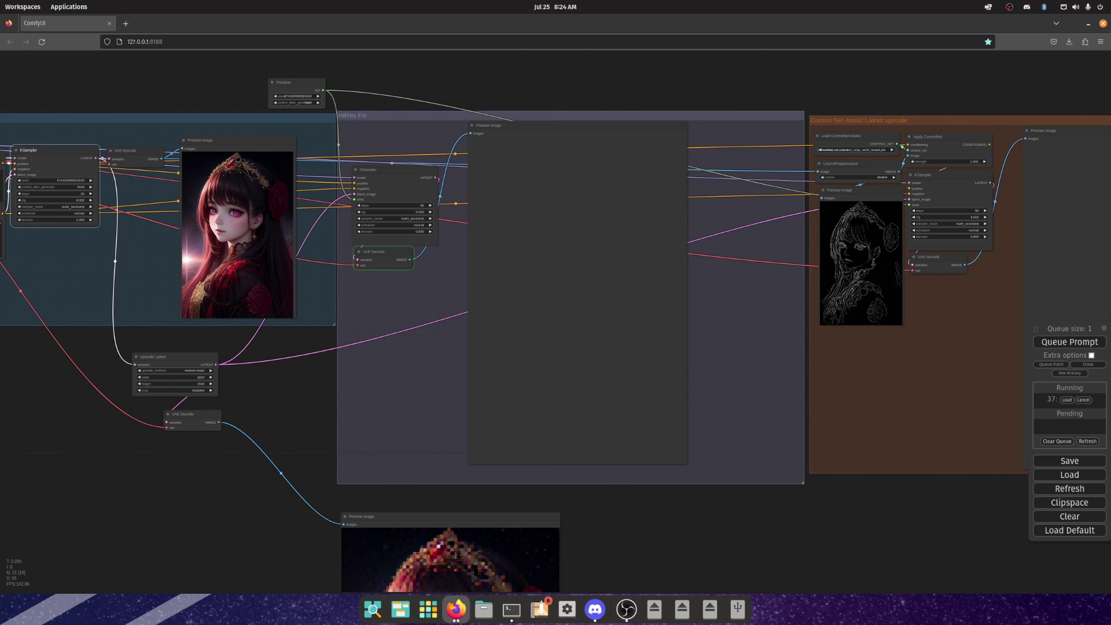
pyautogui.scroll(12, 578, 289)
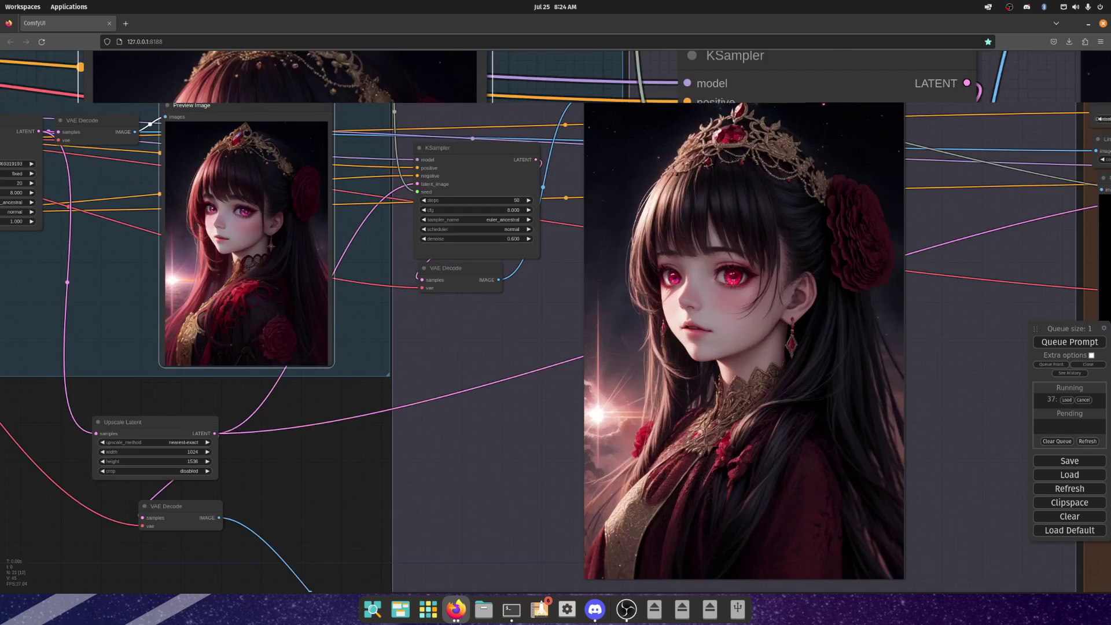
pyautogui.scroll(-10, 219, 217)
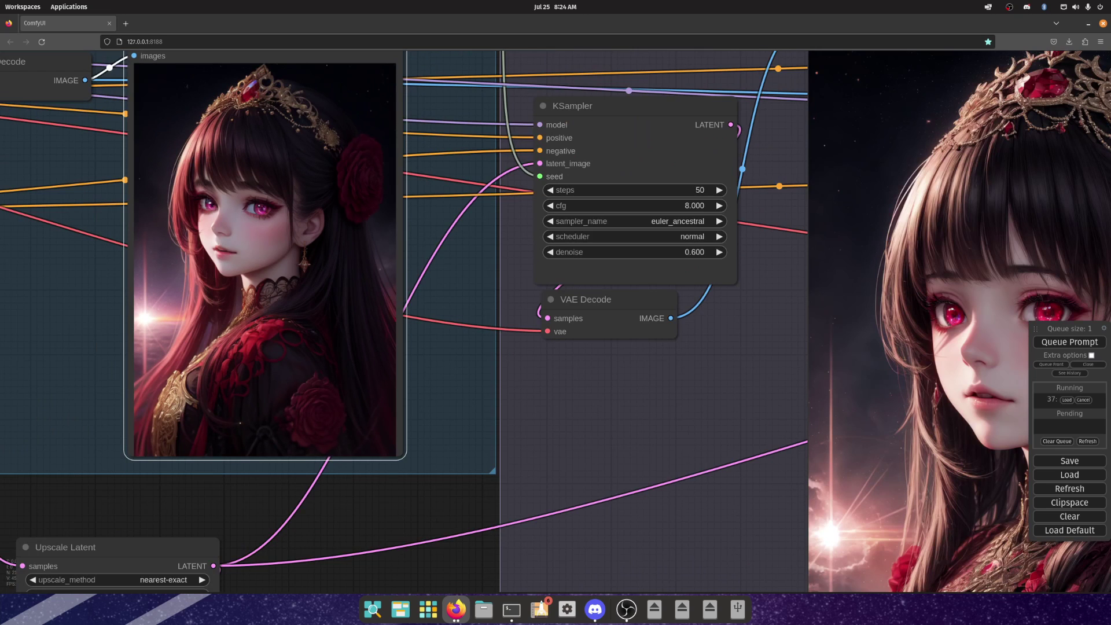
pyautogui.scroll(-4, 249, 218)
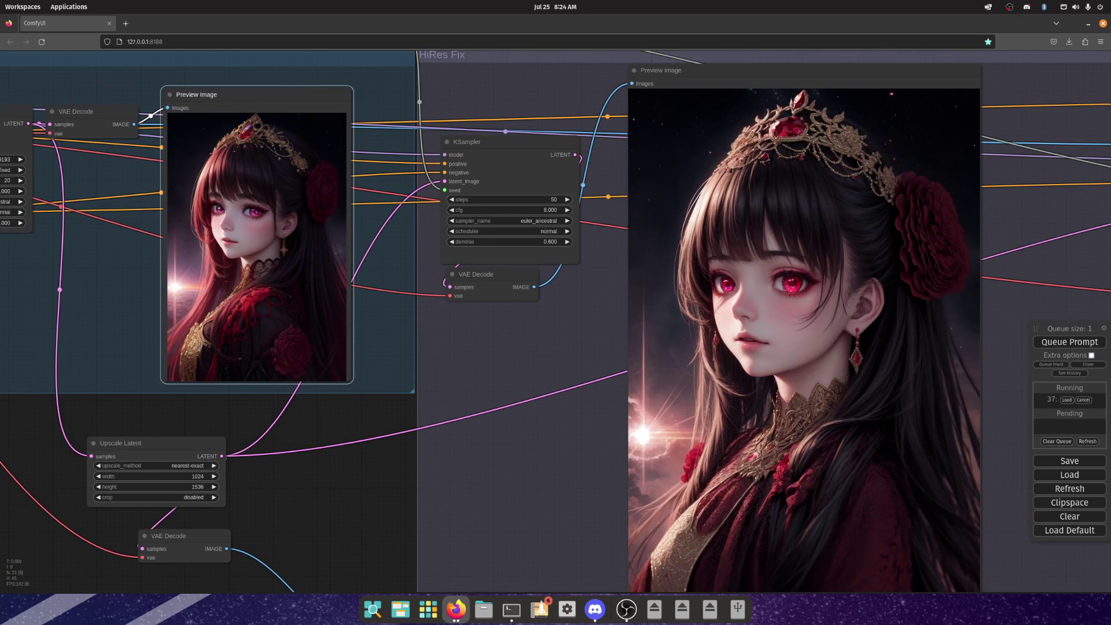
pyautogui.scroll(-3, 732, 283)
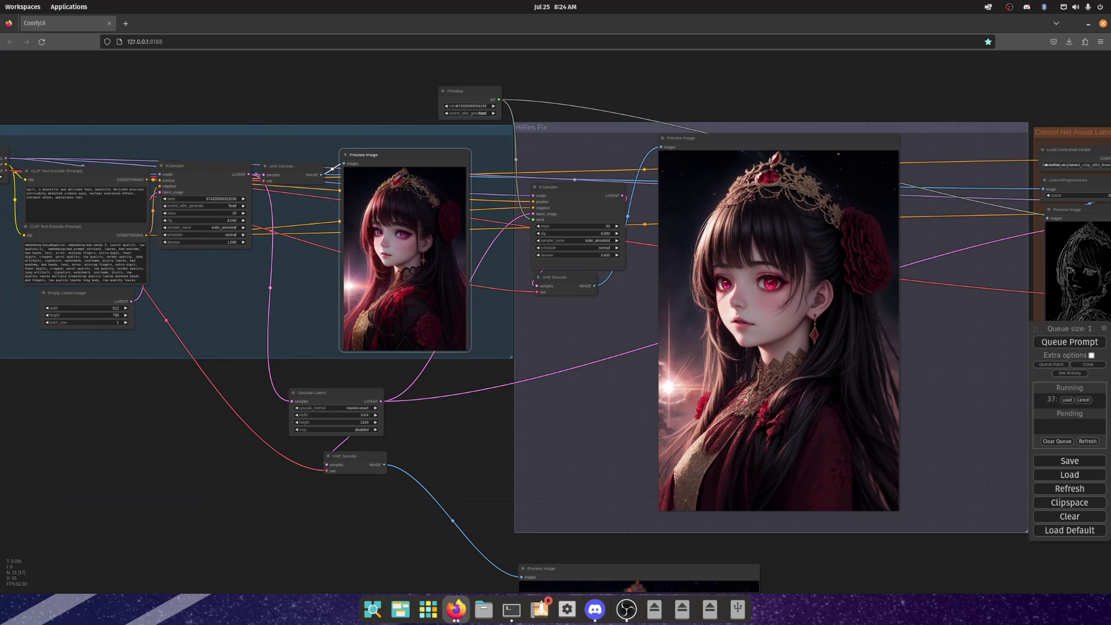
pyautogui.scroll(8, 821, 316)
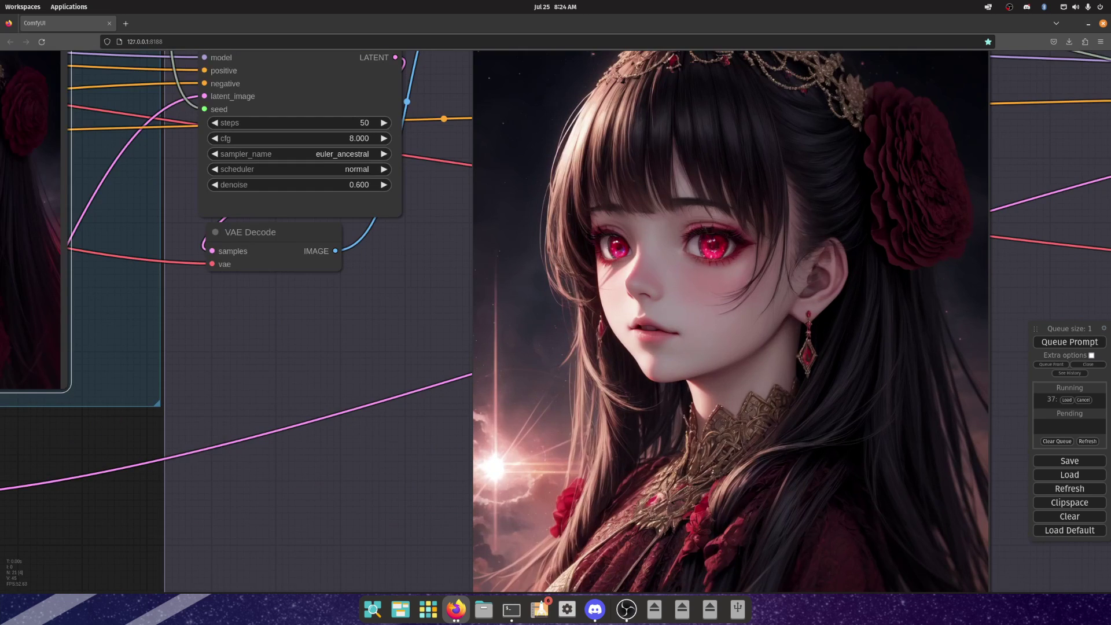
# Nudge the HiRes Fix preview image slightly down within its group and examine it against the Initial Gen image.
pyautogui.scroll(-4, 669, 254)
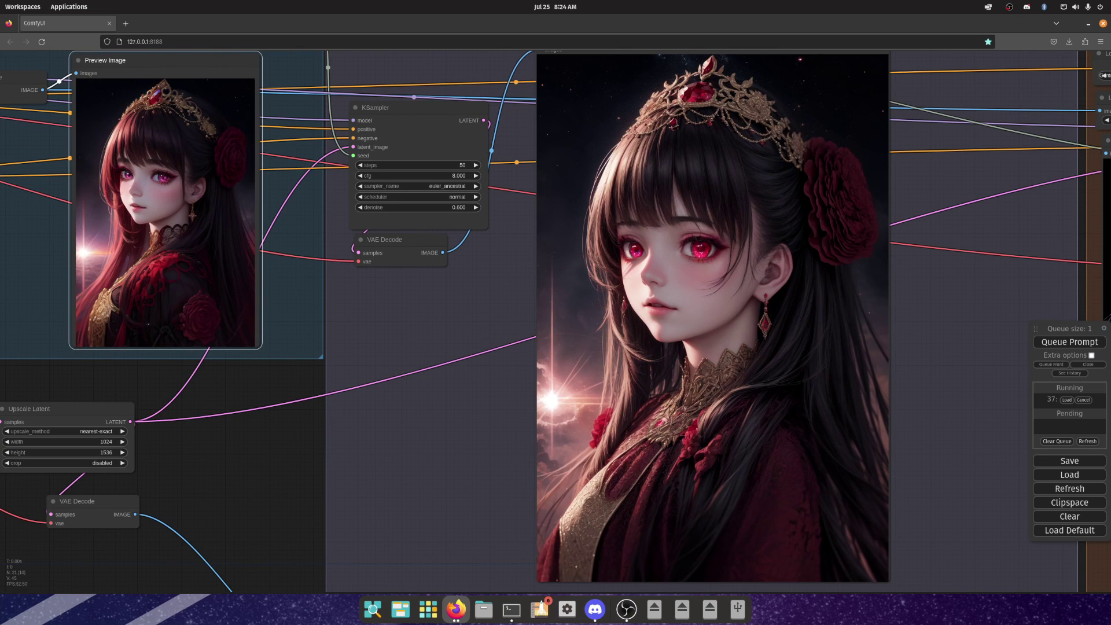
pyautogui.moveTo(712, 317); pyautogui.dragTo(723, 301)
pyautogui.moveTo(618, 232); pyautogui.dragTo(614, 280)
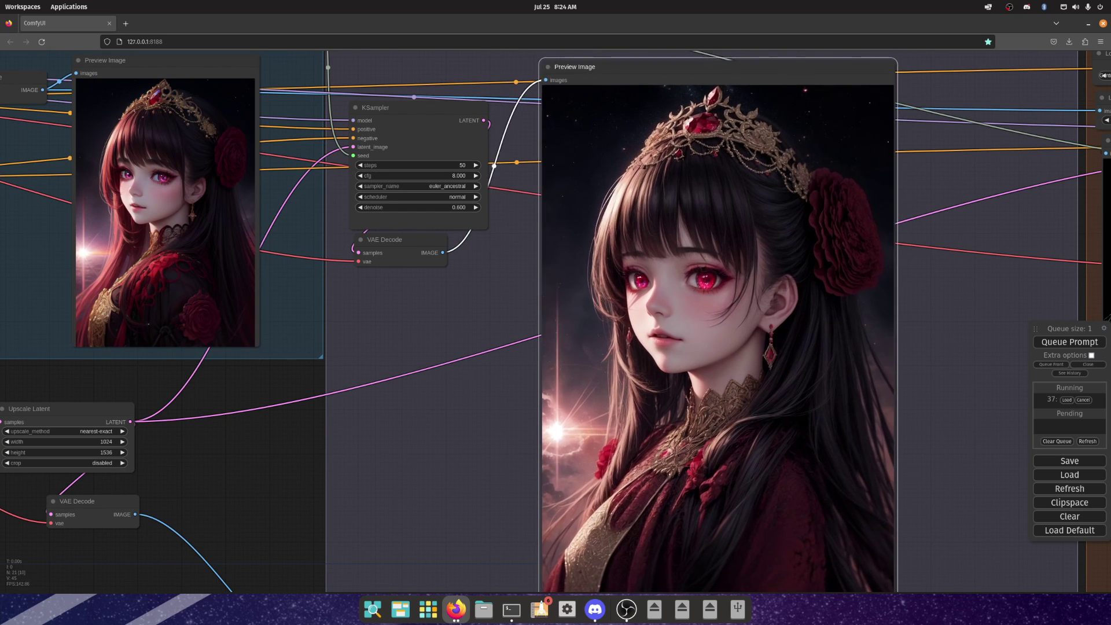
pyautogui.scroll(-4, 614, 281)
pyautogui.scroll(17, 328, 306)
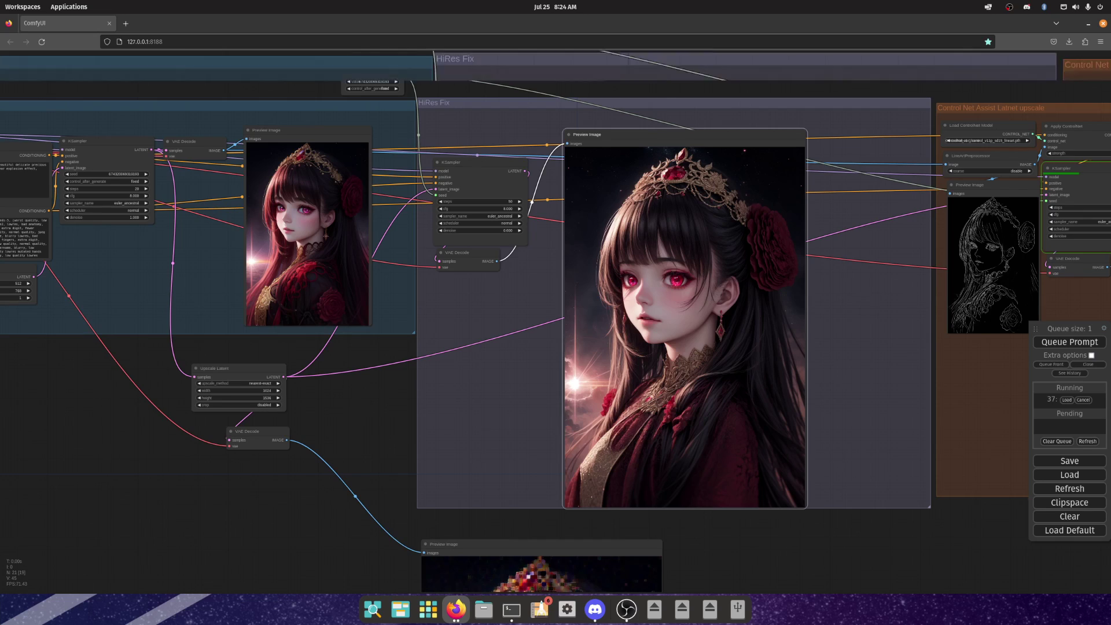
pyautogui.scroll(-14, 321, 295)
pyautogui.scroll(-3, 693, 416)
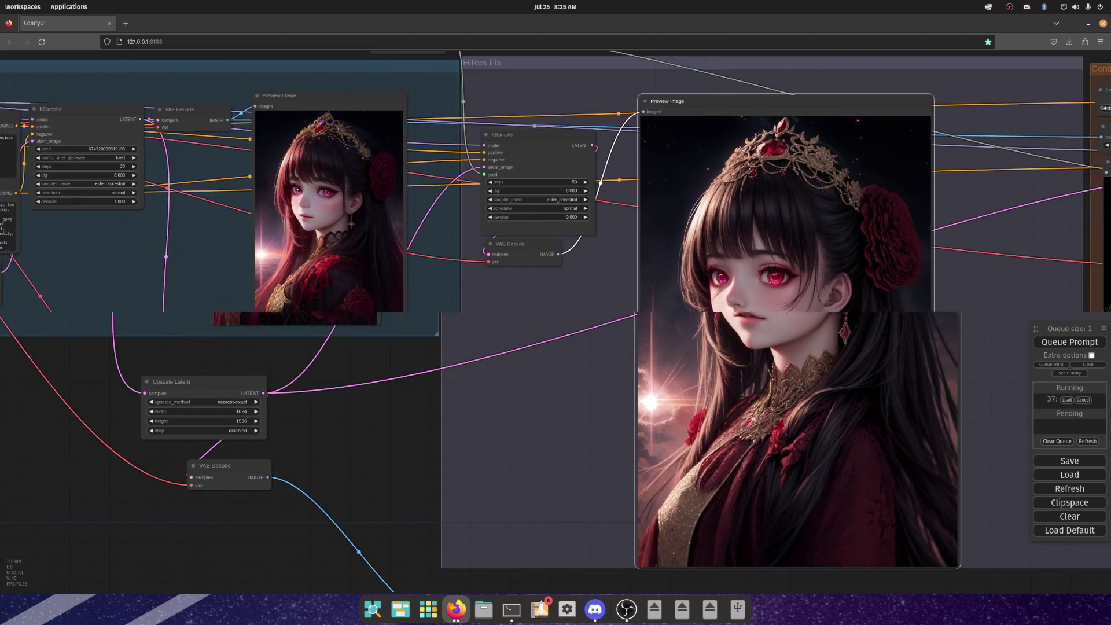
pyautogui.scroll(8, 779, 455)
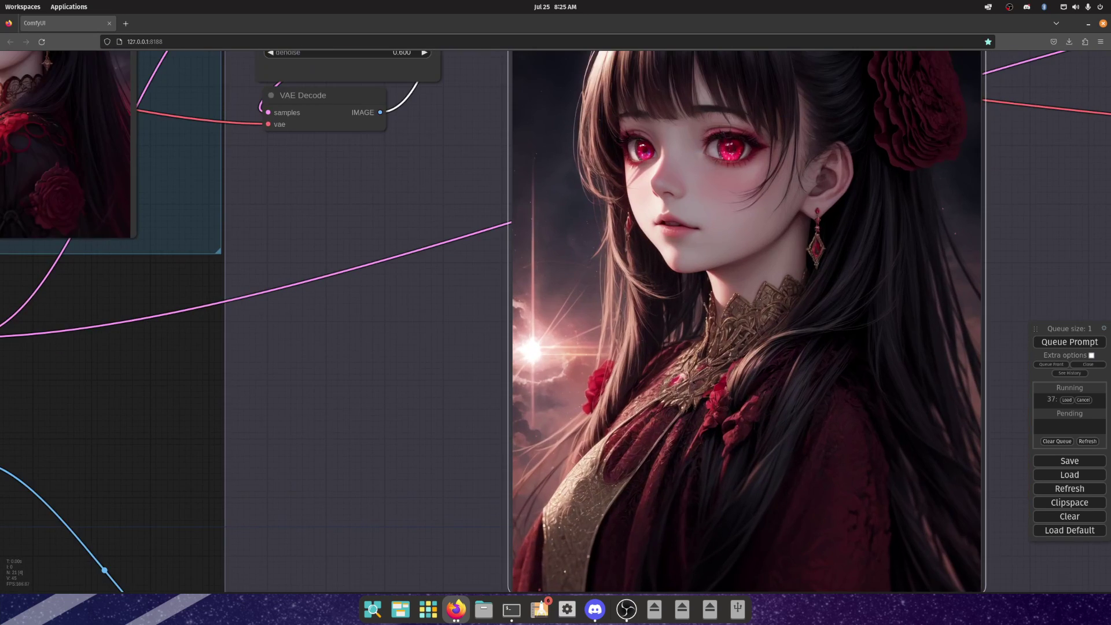
pyautogui.scroll(-2, 722, 361)
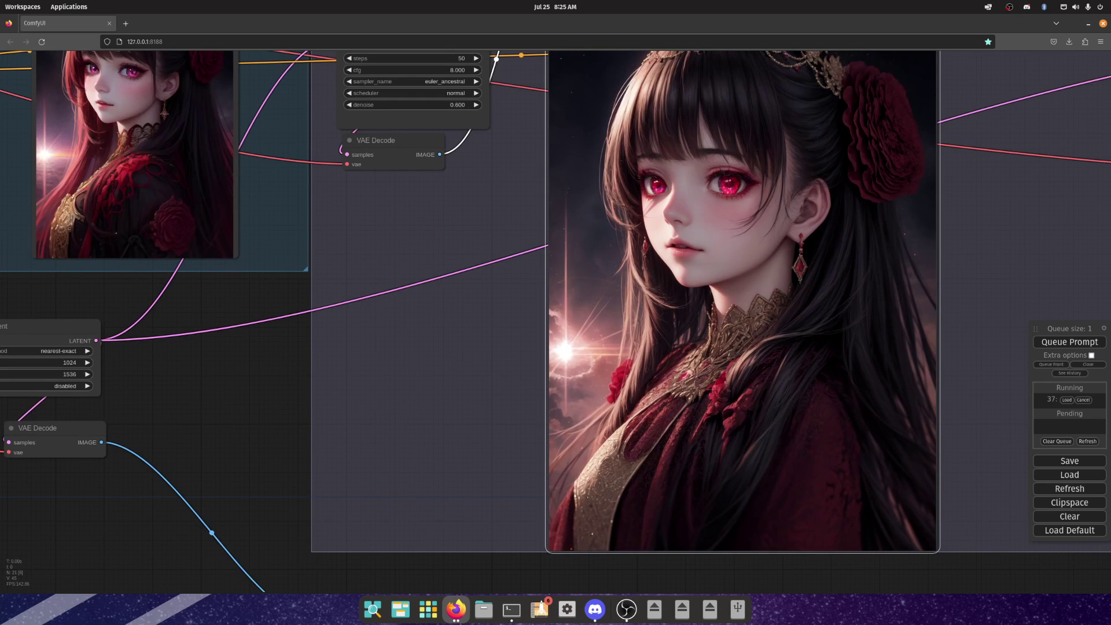
pyautogui.scroll(-2, 701, 411)
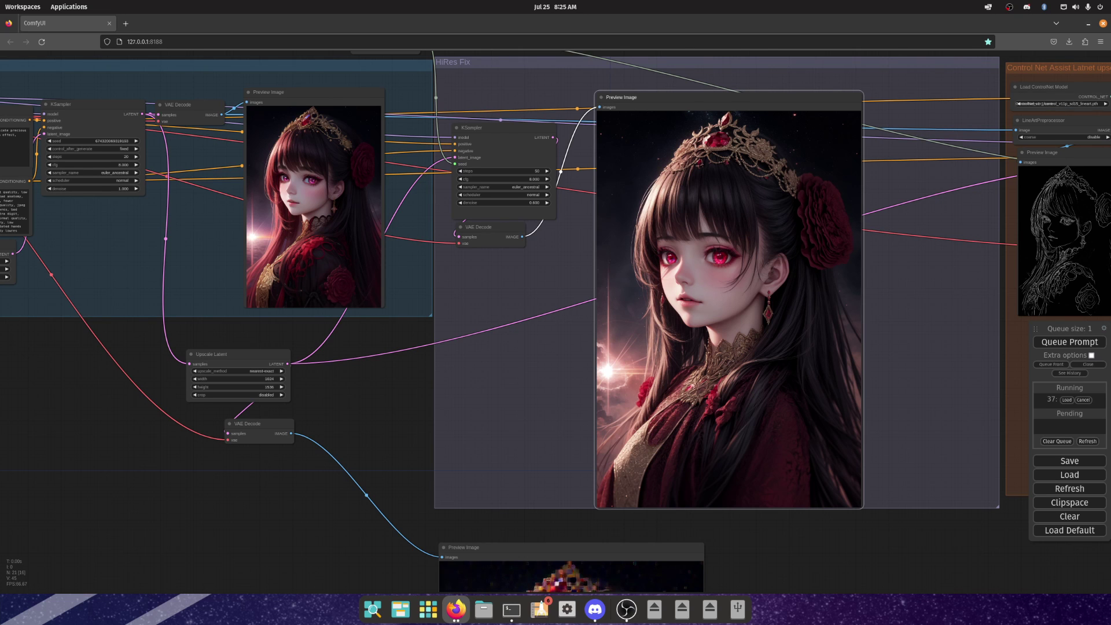
# Examine the Control Net Assist group's ControlNet model, LineArtPreprocessor, line art preview and KSampler settings while the job runs.
pyautogui.moveTo(931, 347); pyautogui.dragTo(712, 358)
pyautogui.scroll(10, 854, 234)
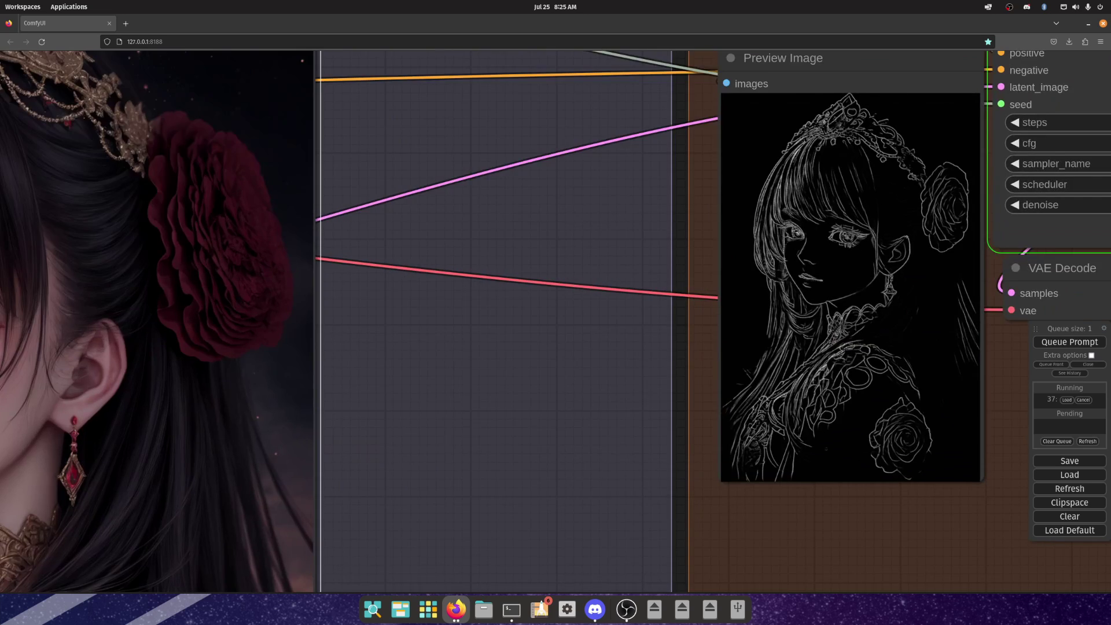
pyautogui.scroll(-20, 855, 245)
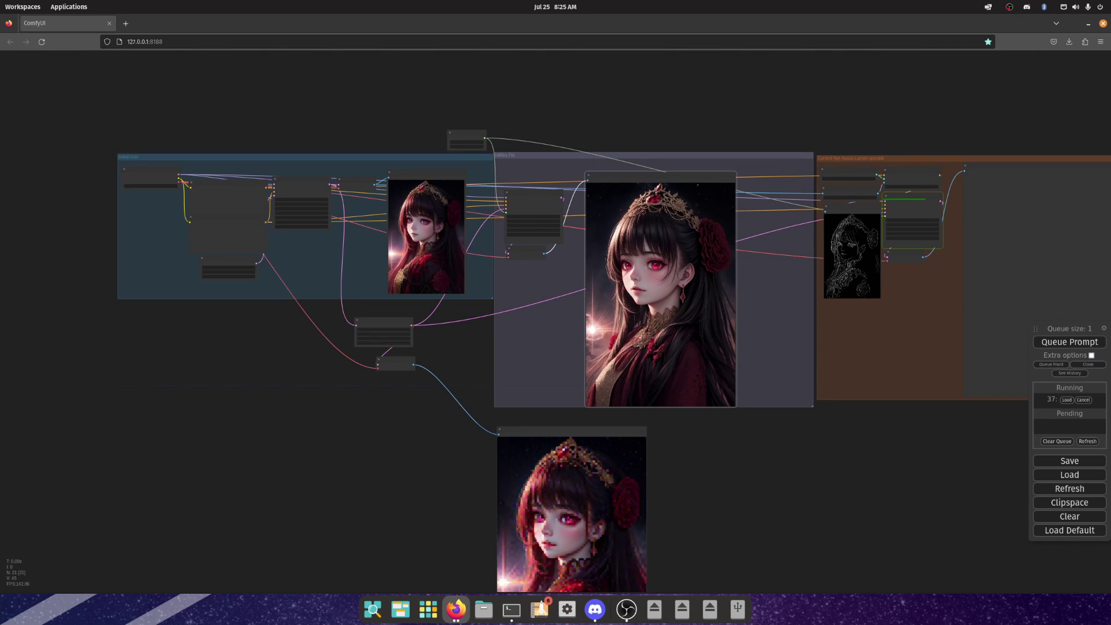
pyautogui.moveTo(860, 347); pyautogui.dragTo(732, 346)
pyautogui.scroll(15, 723, 151)
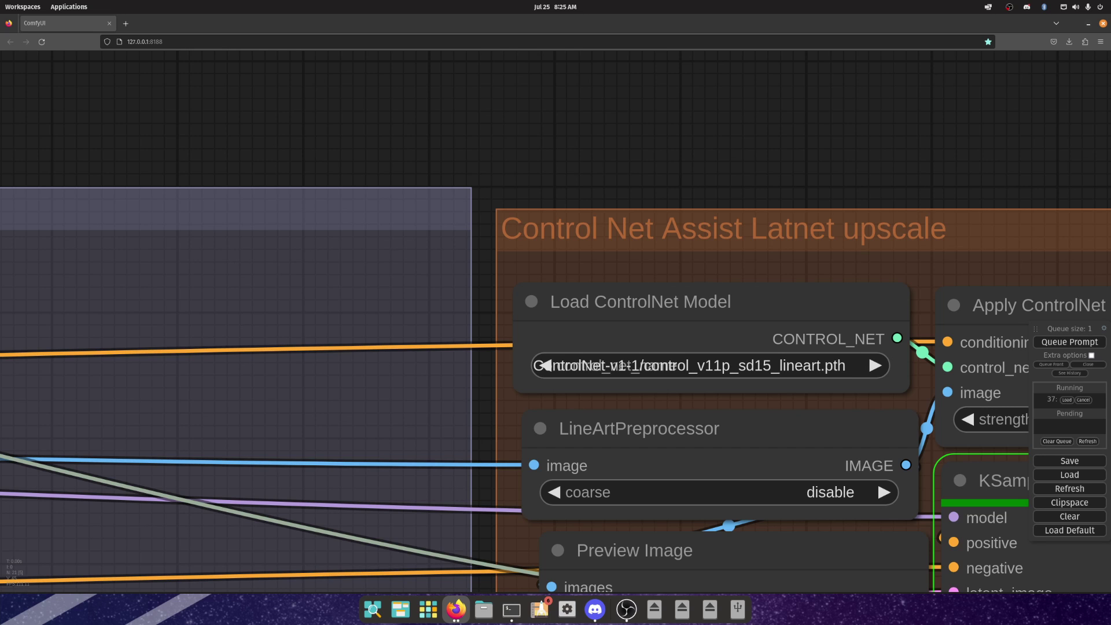
pyautogui.scroll(-10, 656, 116)
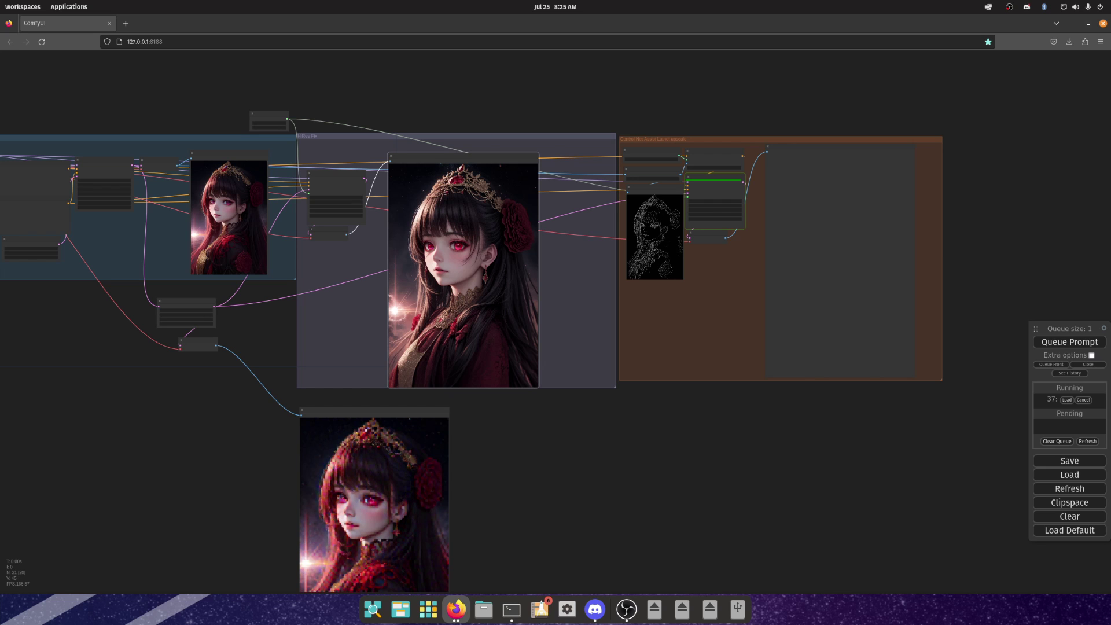
pyautogui.scroll(10, 652, 227)
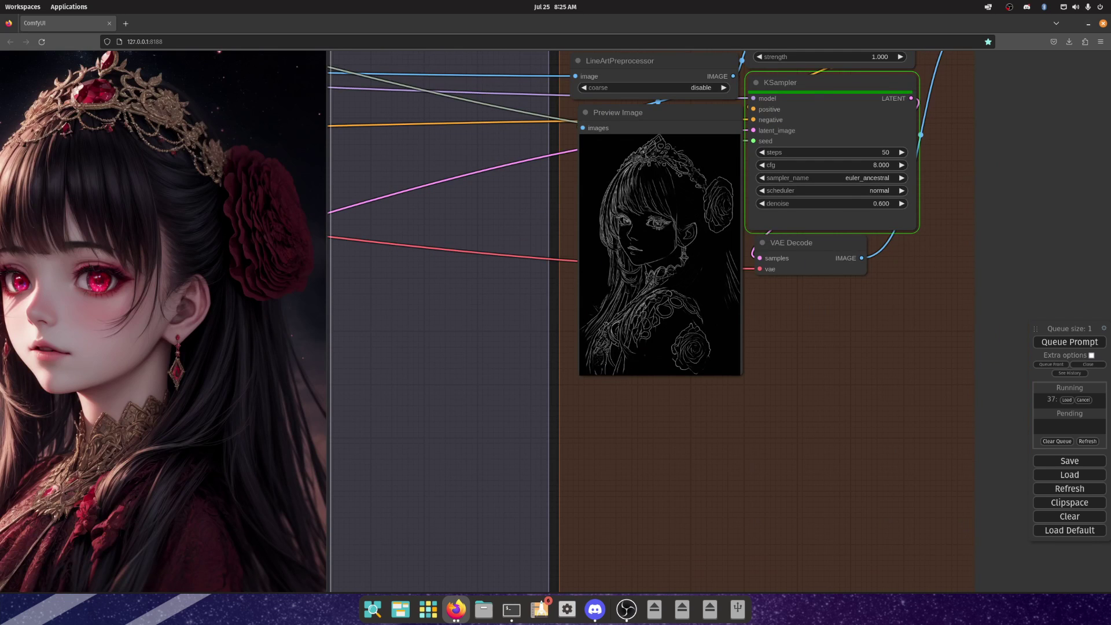
pyautogui.scroll(-5, 623, 172)
pyautogui.scroll(8, 643, 104)
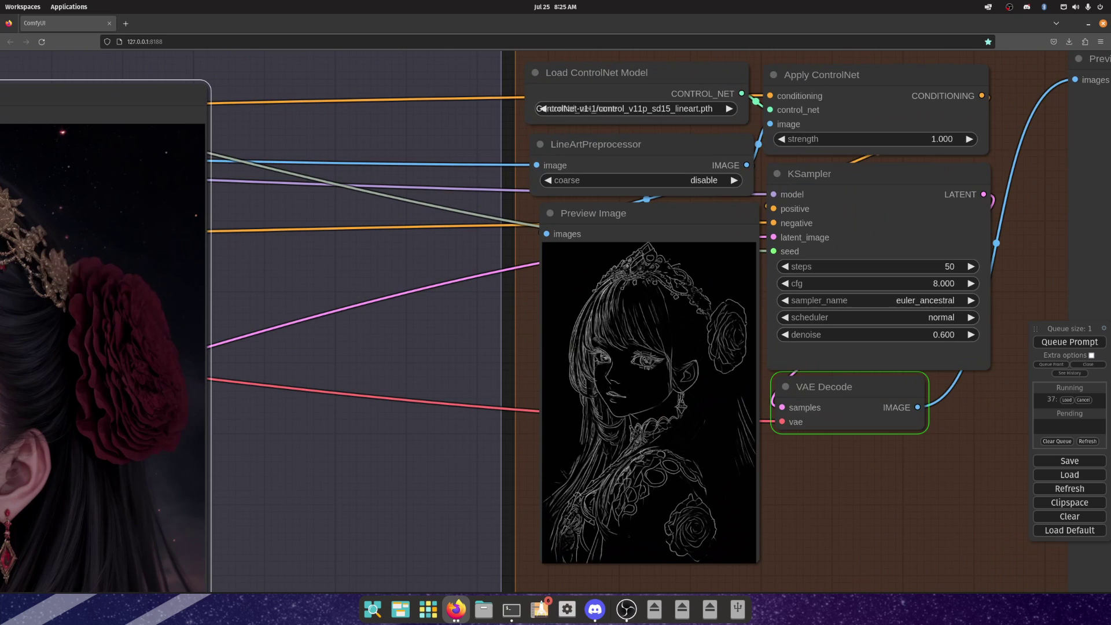
pyautogui.scroll(-8, 682, 157)
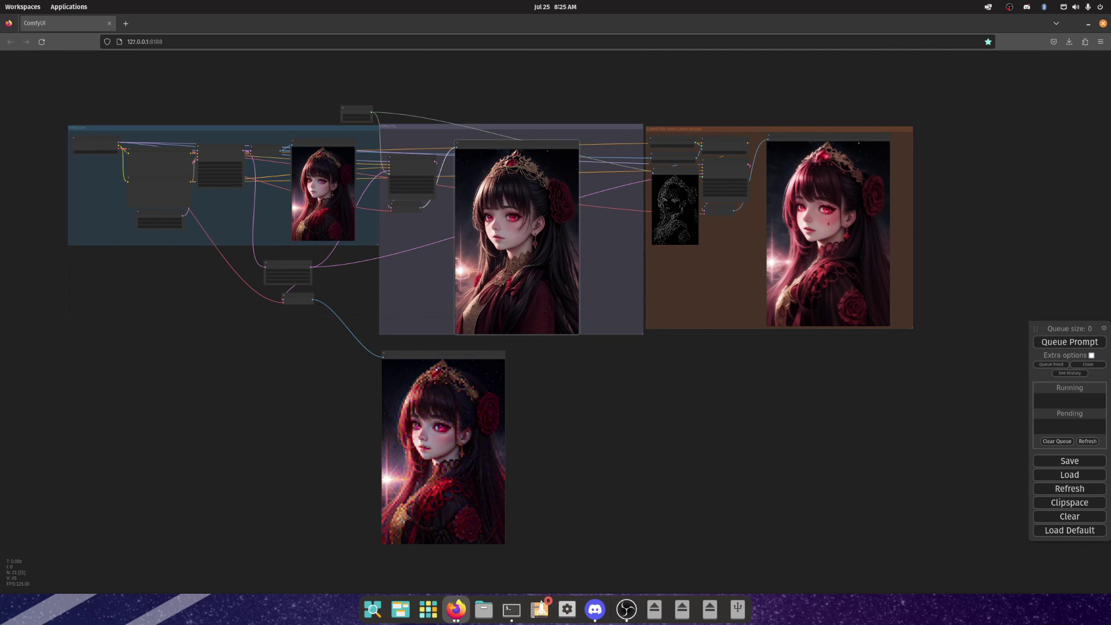
# Compare the Control Net Assist preview image with the HiRes Fix preview image and check the group's Apply ControlNet and KSampler nodes.
pyautogui.scroll(8, 726, 185)
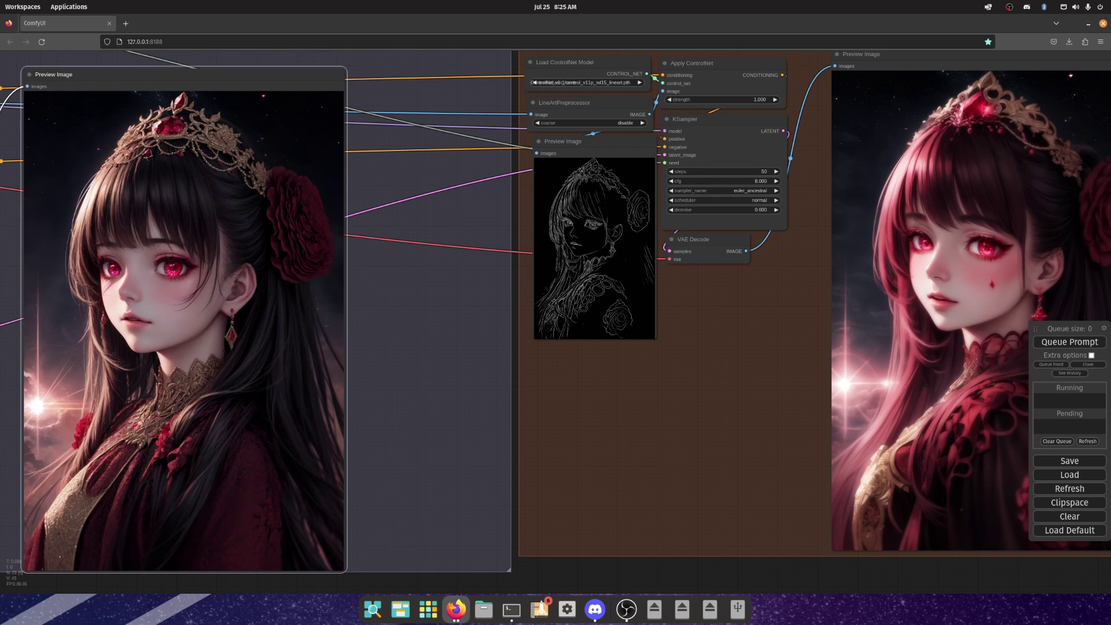
pyautogui.click(711, 81)
pyautogui.click(709, 145)
pyautogui.scroll(-4, 691, 258)
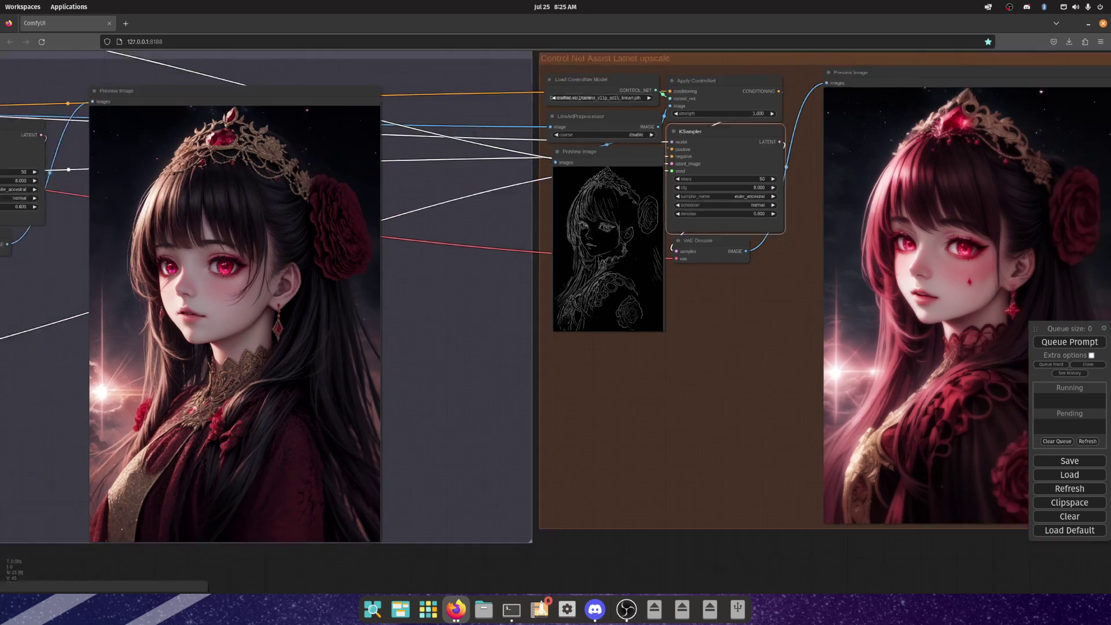
pyautogui.scroll(-4, 881, 238)
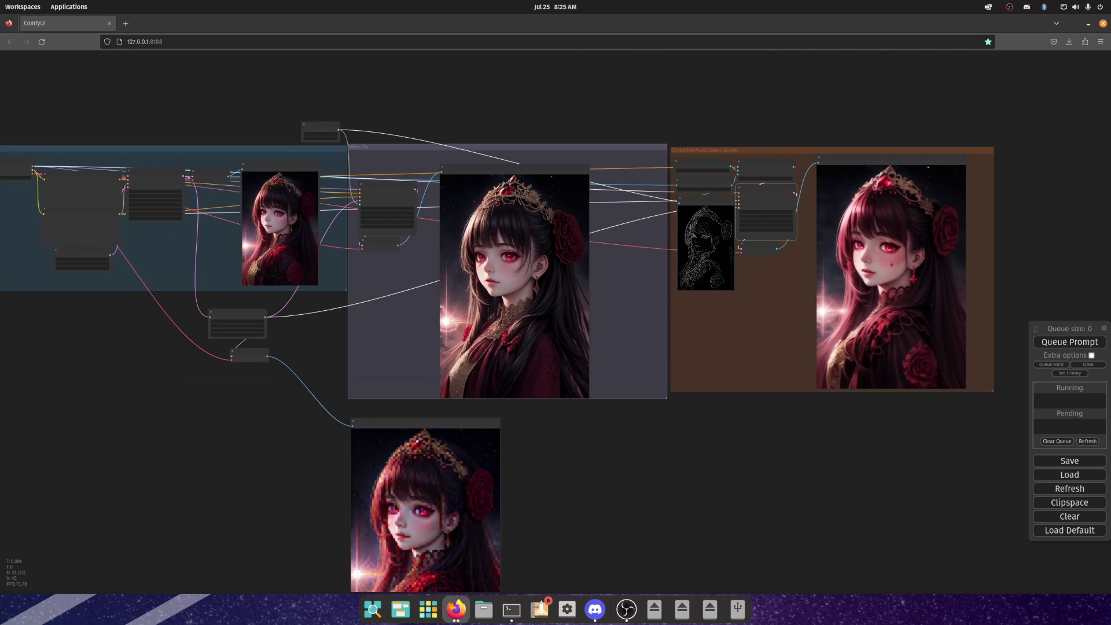
# Move the Initial Gen preview image next to the Control Net Assist group, beside its upscaled preview image.
pyautogui.moveTo(280, 166); pyautogui.dragTo(915, 147)
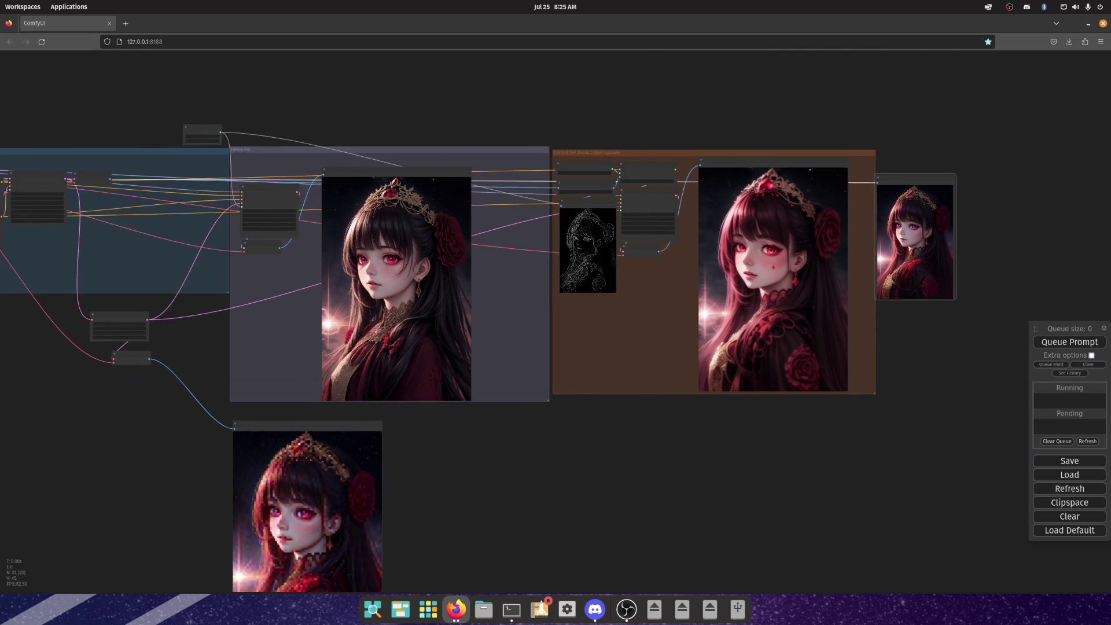
pyautogui.scroll(11, 905, 280)
pyautogui.scroll(-3, 781, 260)
pyautogui.moveTo(775, 257); pyautogui.dragTo(689, 314)
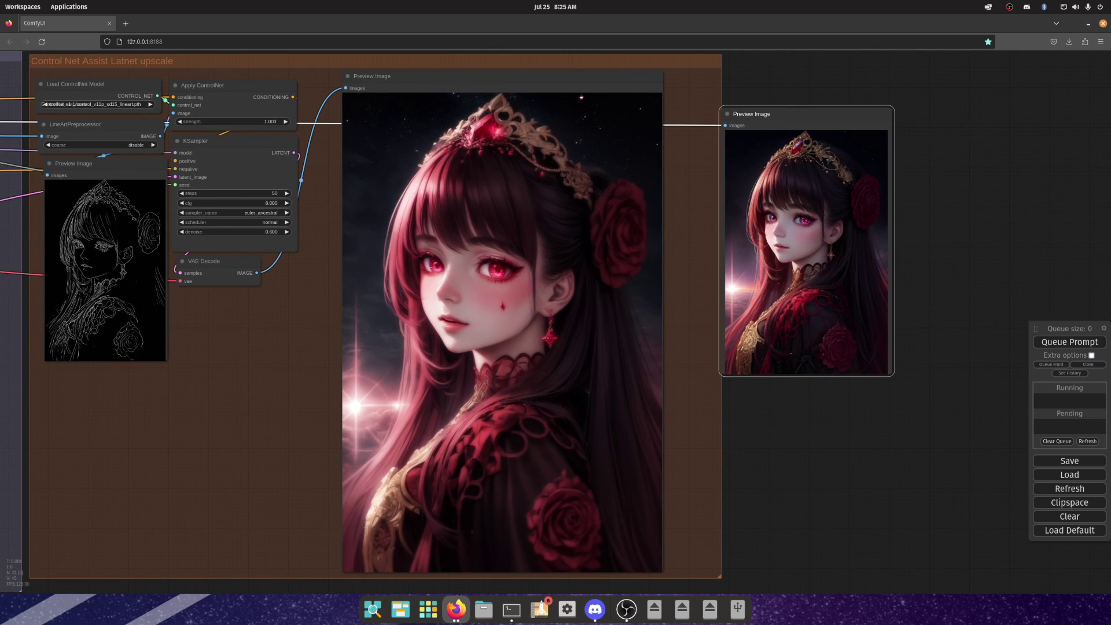
# Inspect the Control Net Assist preview image up close and compare its details with the Initial Gen image beside it.
pyautogui.scroll(-2, 558, 191)
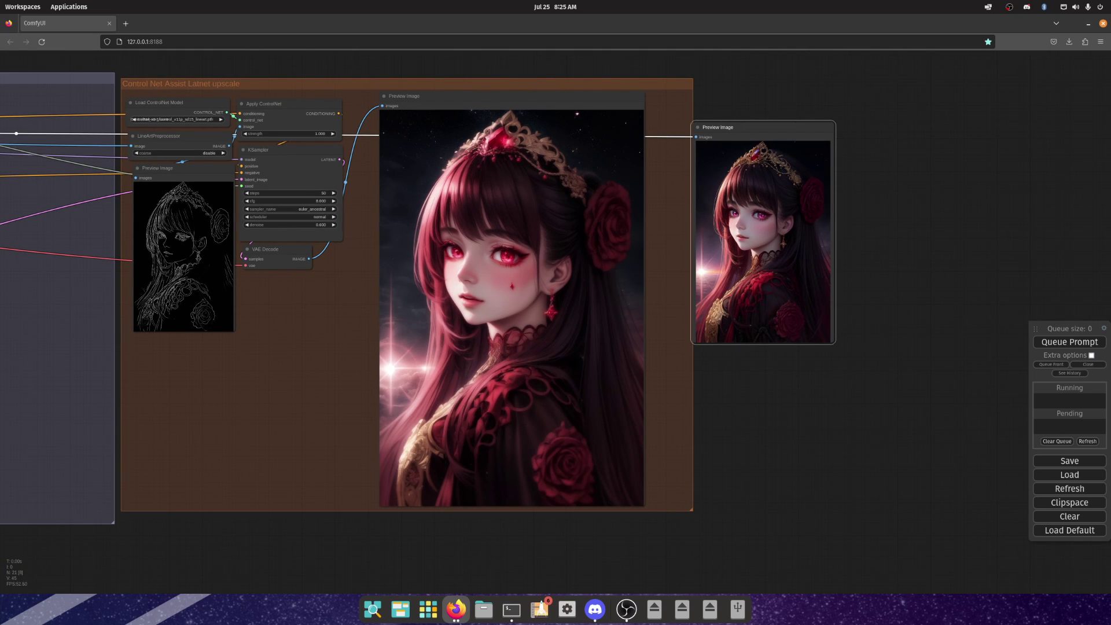
pyautogui.click(558, 301)
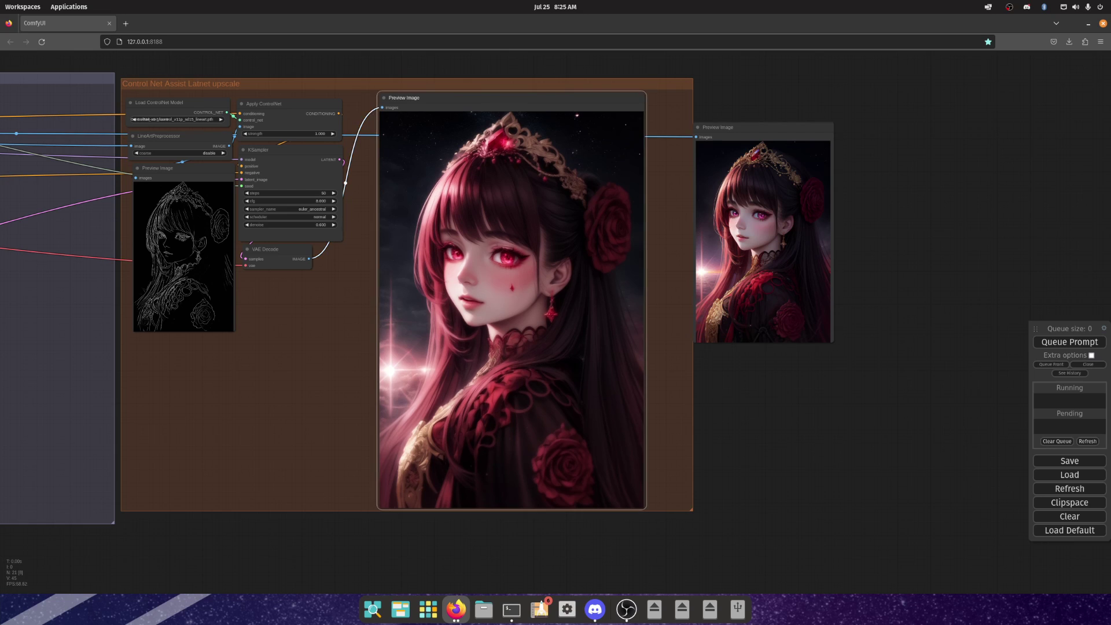
pyautogui.scroll(20, 790, 328)
pyautogui.scroll(-20, 772, 324)
pyautogui.scroll(12, 609, 439)
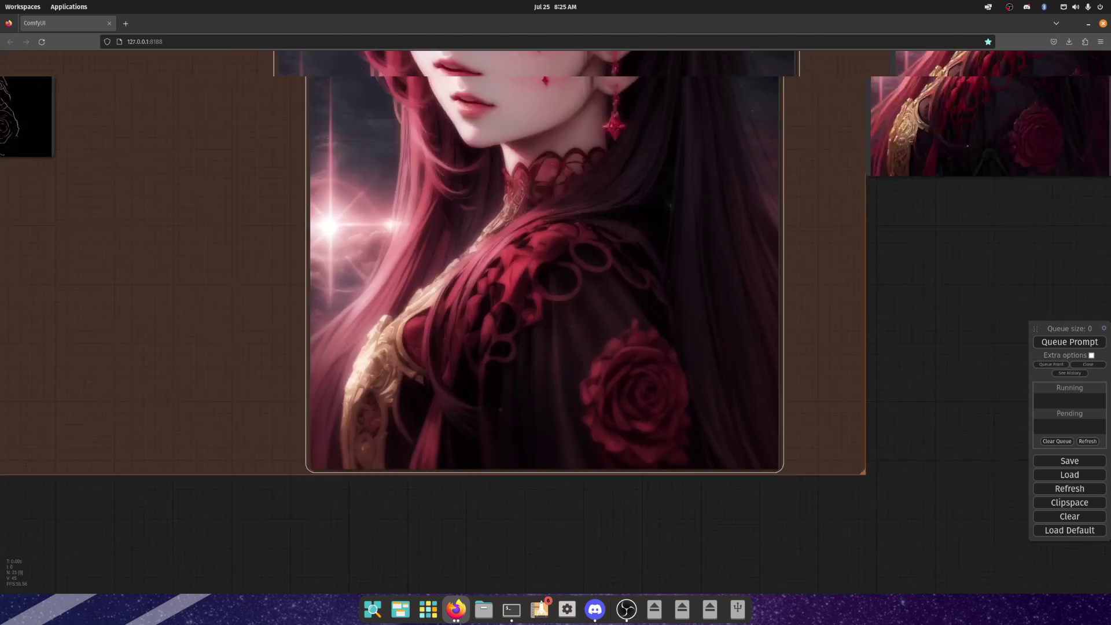
pyautogui.scroll(-12, 608, 440)
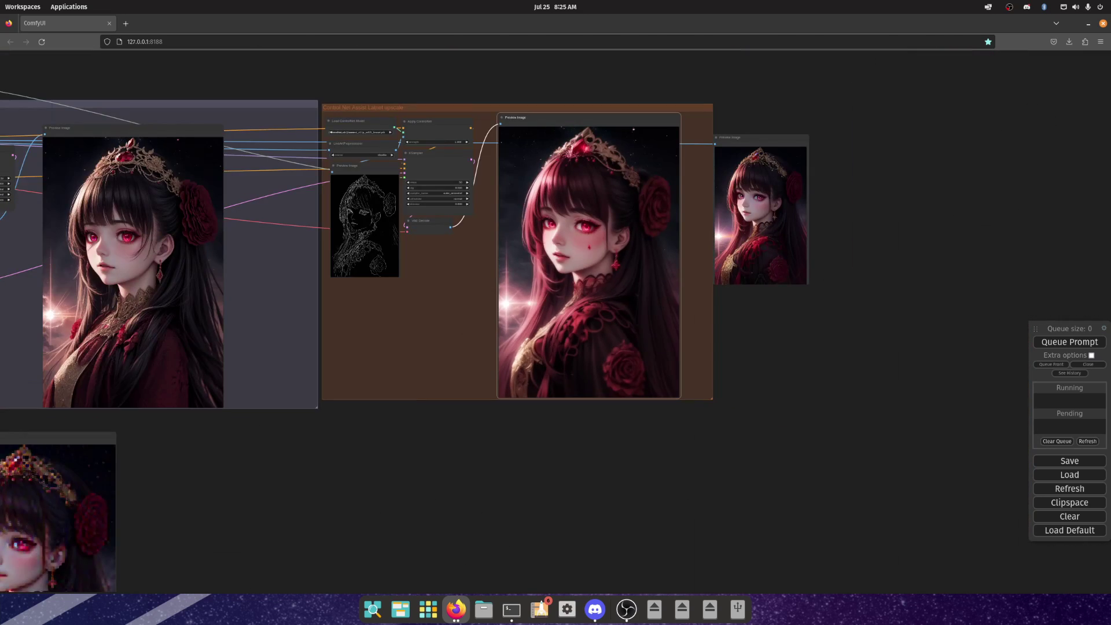
pyautogui.scroll(10, 553, 240)
pyautogui.scroll(4, 654, 255)
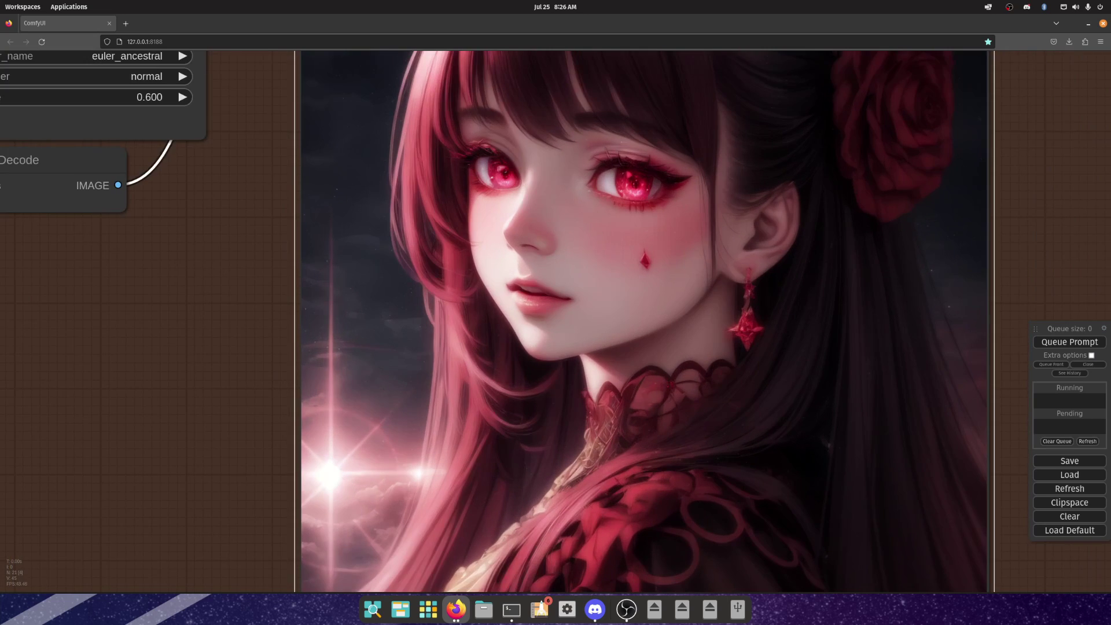
pyautogui.scroll(-16, 560, 234)
pyautogui.scroll(20, 699, 226)
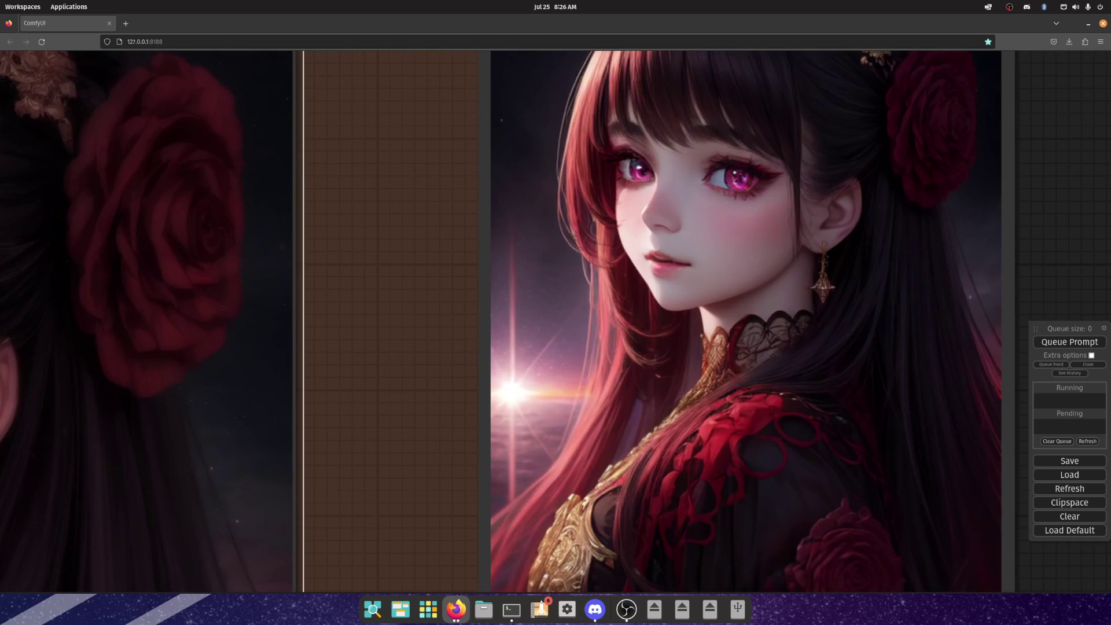
pyautogui.scroll(-8, 604, 238)
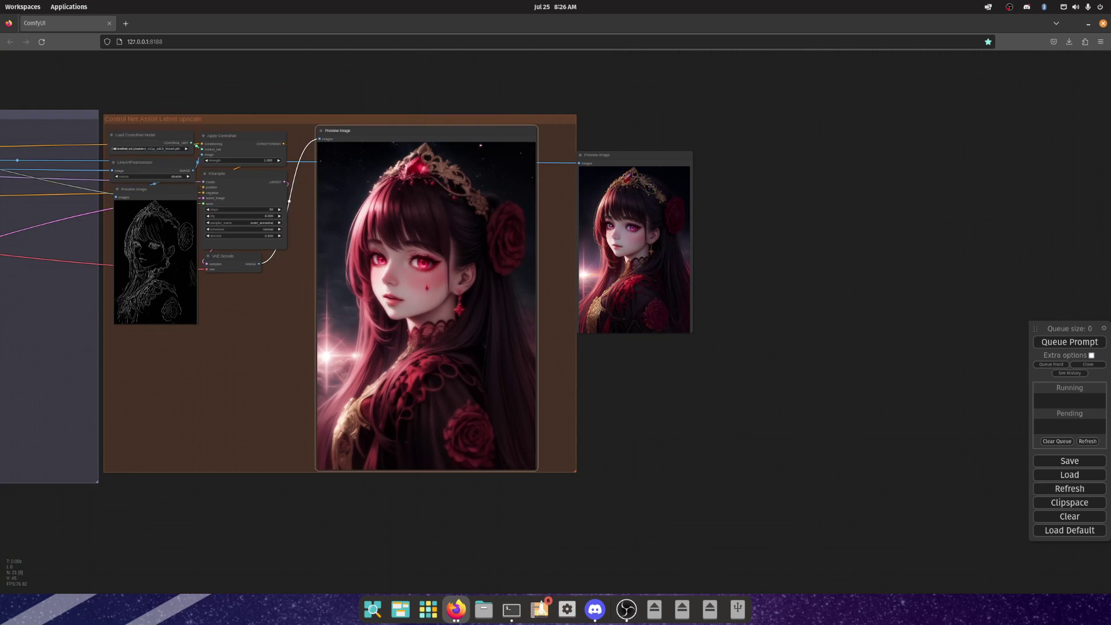
# Delete all HiRes Fix and Control Net Assist nodes together with the Initial Gen and upscaled latent preview images.
pyautogui.moveTo(181, 443); pyautogui.dragTo(550, 381)
pyautogui.scroll(-4, 497, 438)
pyautogui.scroll(-3, 810, 420)
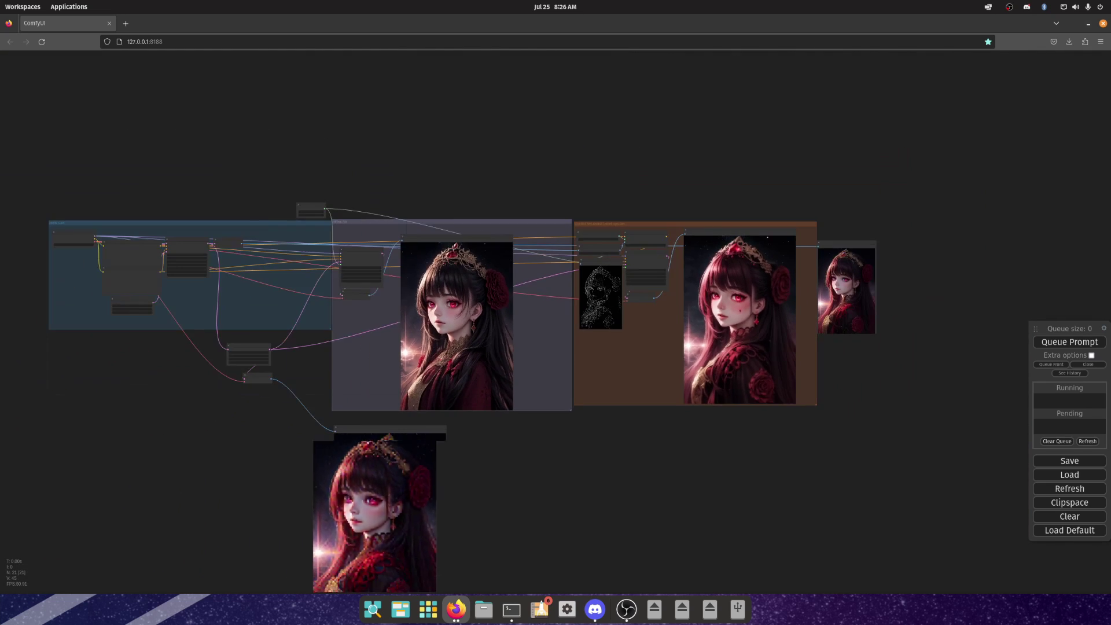
pyautogui.scroll(2, 583, 348)
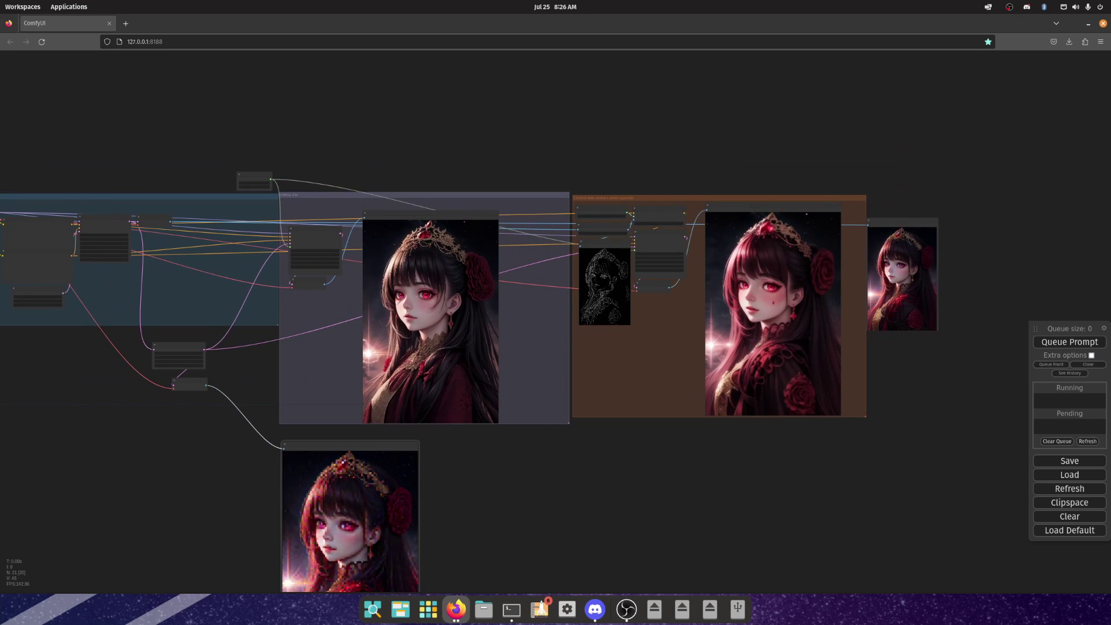
pyautogui.moveTo(295, 149); pyautogui.dragTo(936, 565)
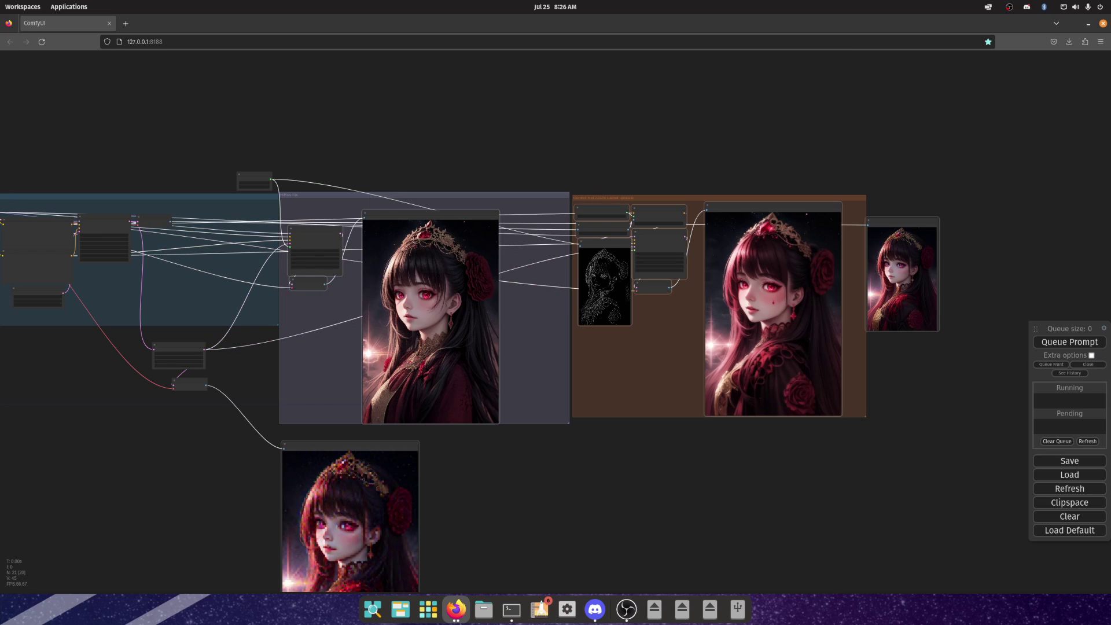
pyautogui.press('Delete')
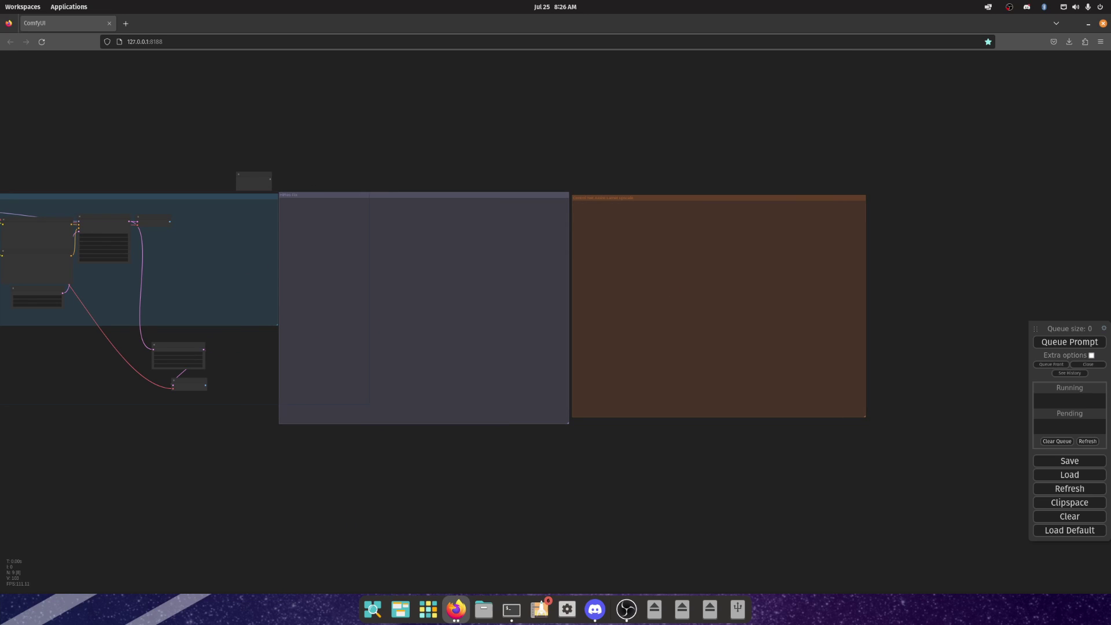
# Remove the empty HiRes Fix group from the canvas.
pyautogui.rightClick(393, 196)
pyautogui.click(418, 230)
pyautogui.click(483, 263)
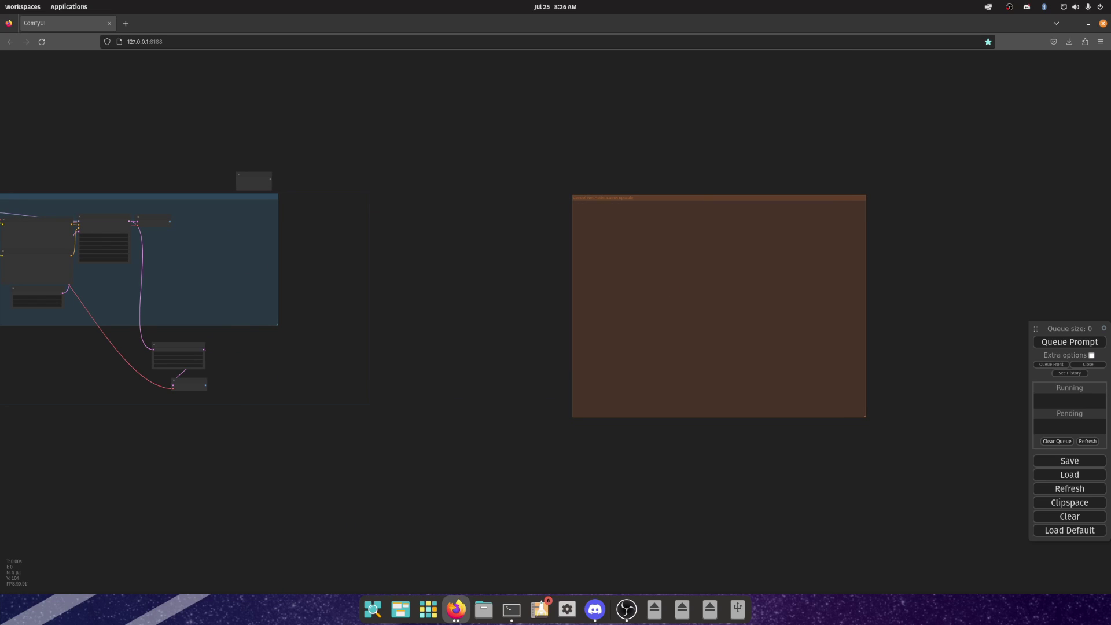
# Move the empty Control Net Assist group over beside the Initial Gen group.
pyautogui.rightClick(614, 243)
pyautogui.click(645, 274)
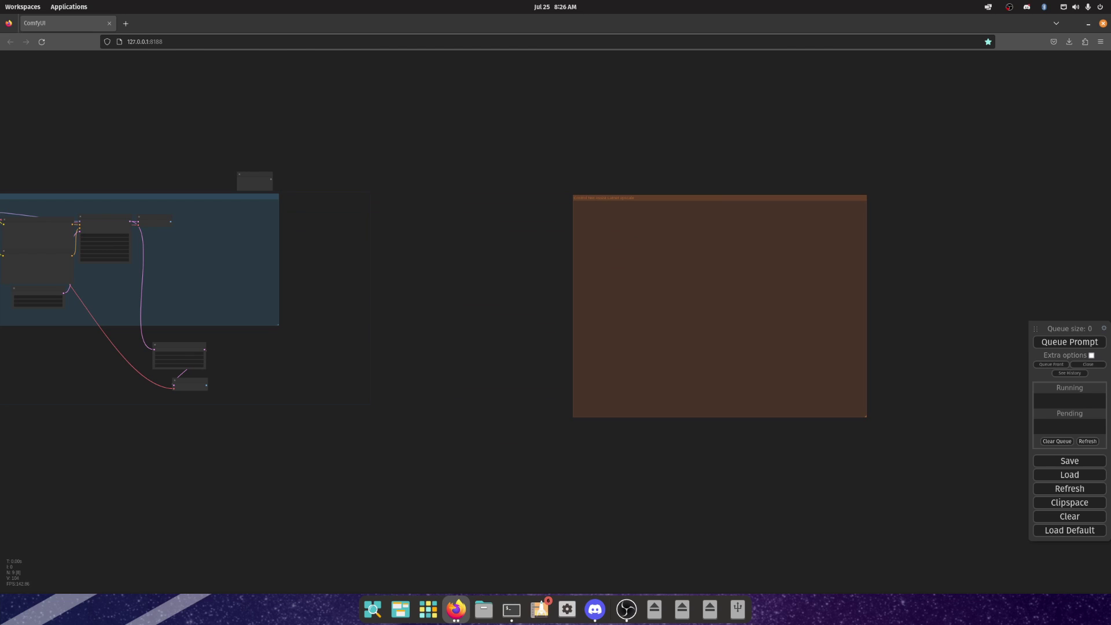
pyautogui.moveTo(645, 198); pyautogui.dragTo(397, 194)
# Remove the leftover PrimitiveNode above the Initial Gen group.
pyautogui.moveTo(398, 243); pyautogui.dragTo(575, 255)
pyautogui.rightClick(431, 194)
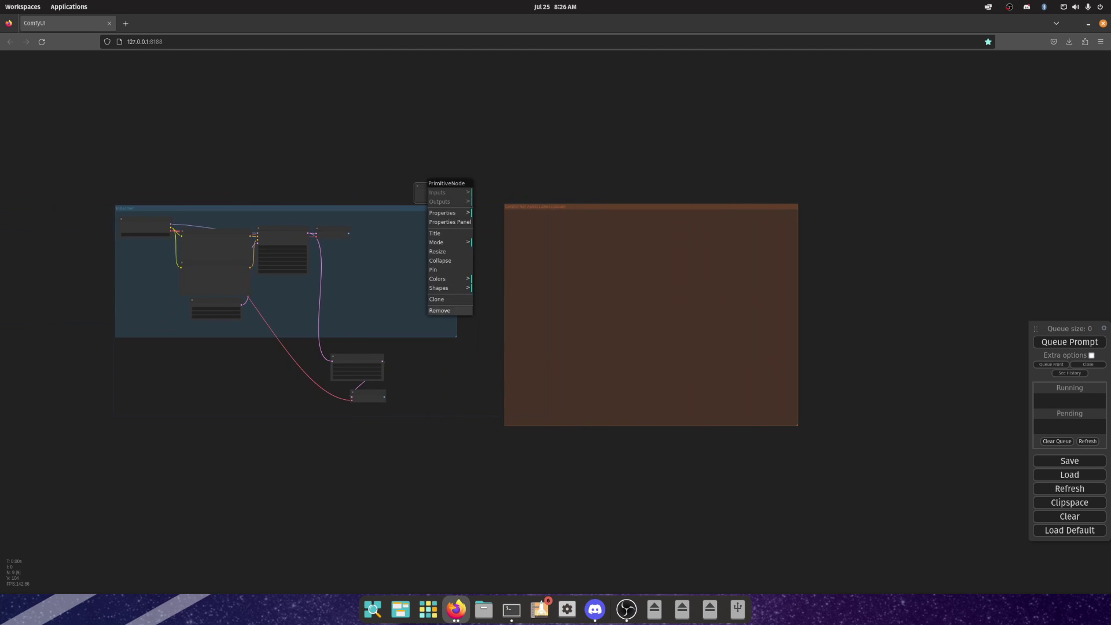
pyautogui.click(438, 310)
# Add a Preview Image node to the Initial Gen group, connect it to the VAE Decode image output, and enlarge it beside that node.
pyautogui.scroll(8, 450, 392)
pyautogui.scroll(-4, 428, 319)
pyautogui.moveTo(427, 320); pyautogui.dragTo(564, 402)
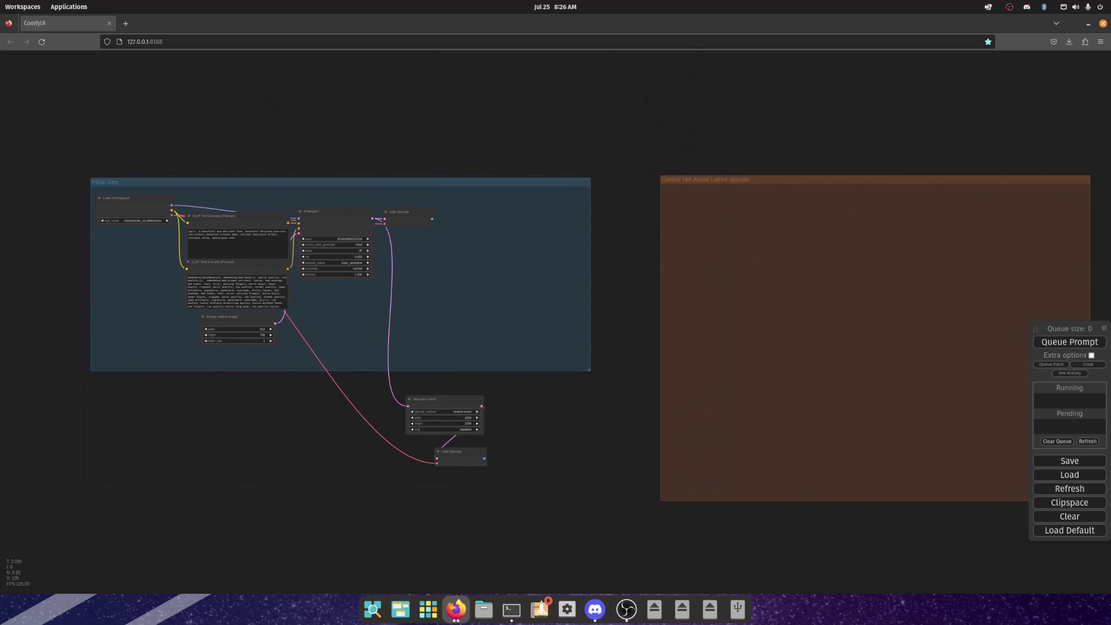
pyautogui.rightClick(459, 252)
pyautogui.click(486, 251)
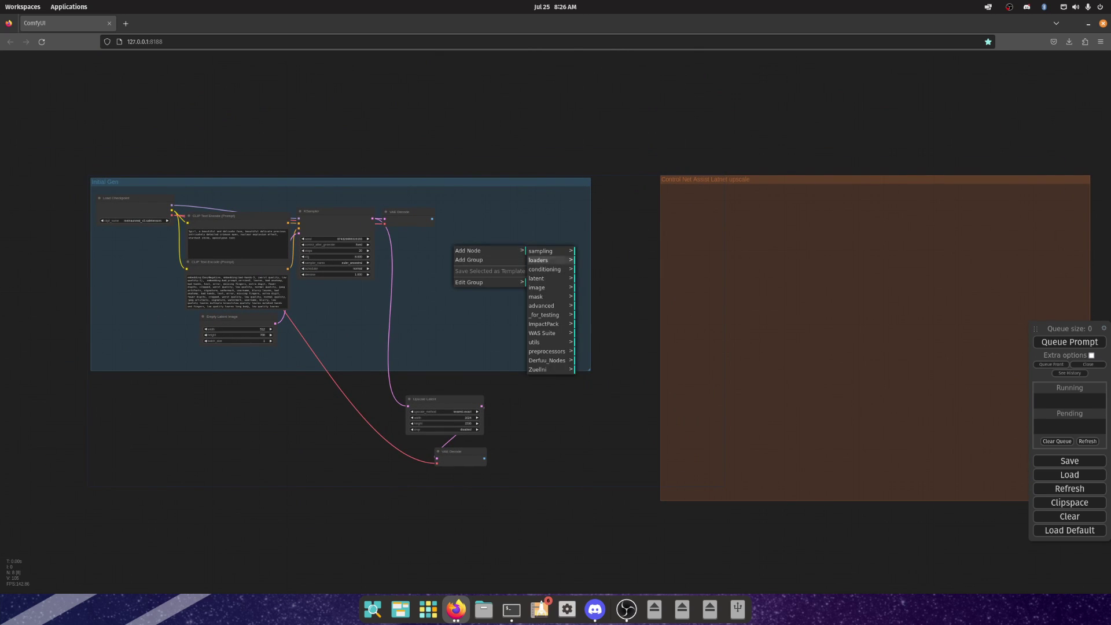
pyautogui.click(536, 288)
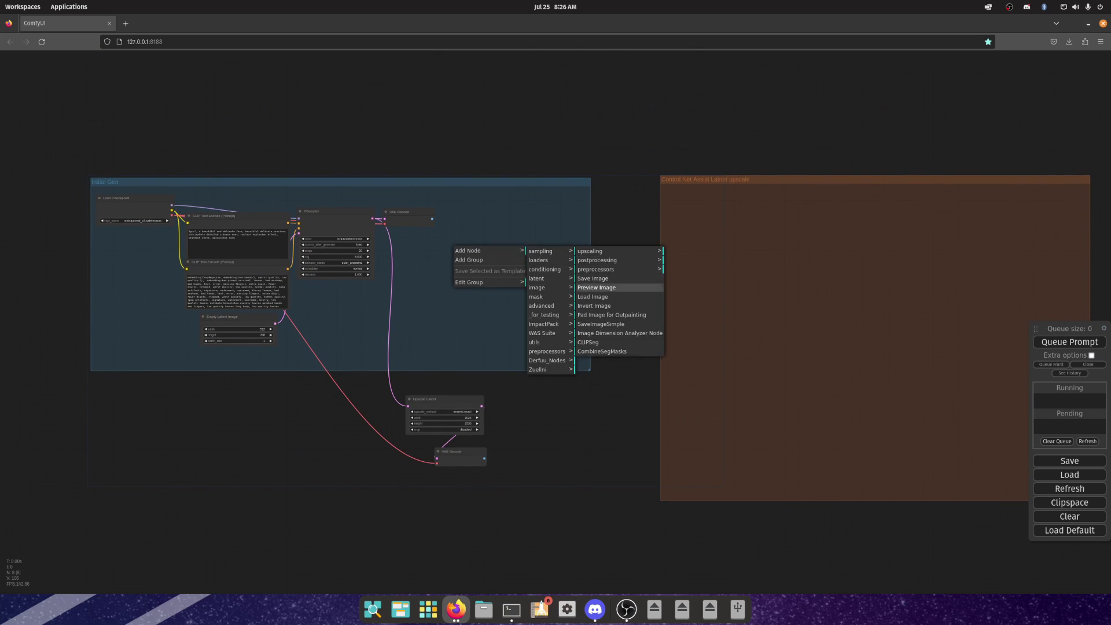
pyautogui.click(596, 288)
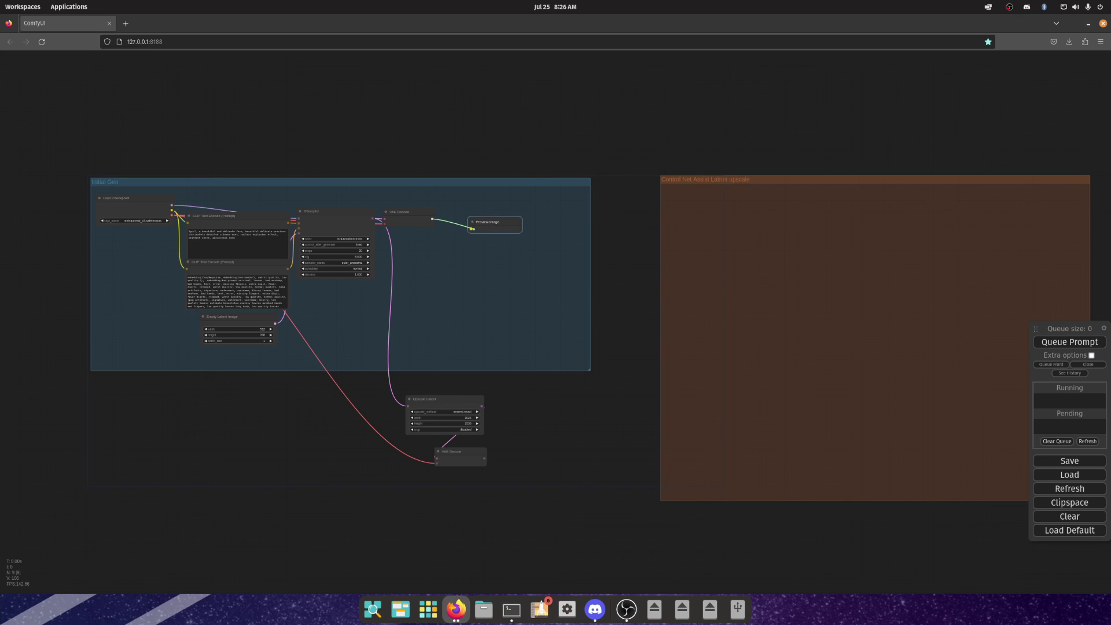
pyautogui.moveTo(474, 229); pyautogui.dragTo(471, 229)
pyautogui.moveTo(487, 222); pyautogui.dragTo(569, 355)
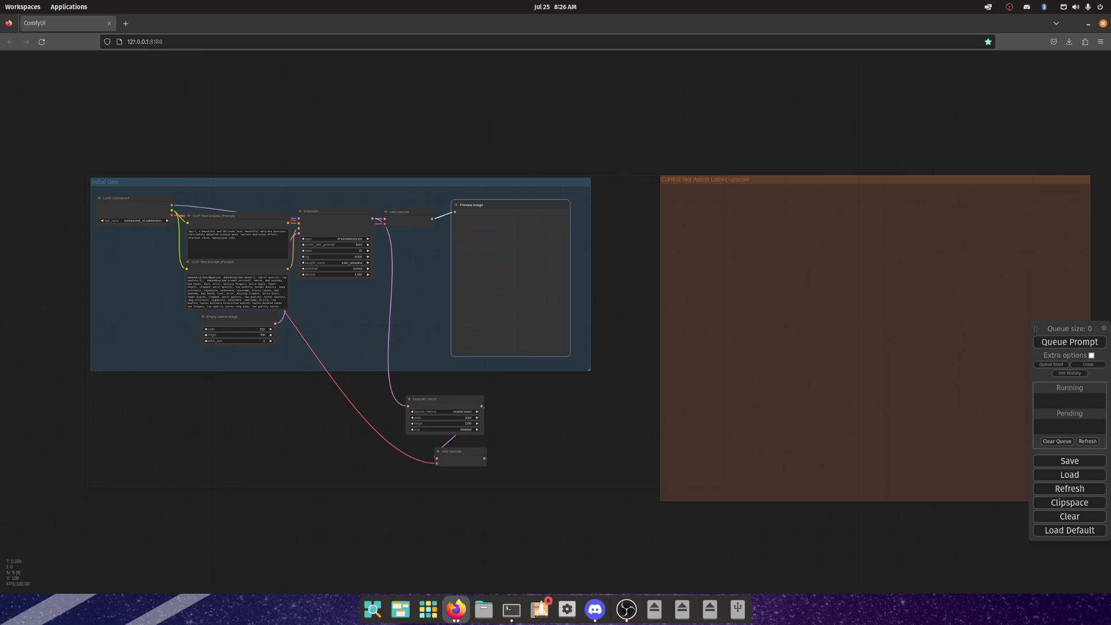
# Clone the Initial Gen KSampler and place the copy inside the Control Net Assist group.
pyautogui.rightClick(327, 211)
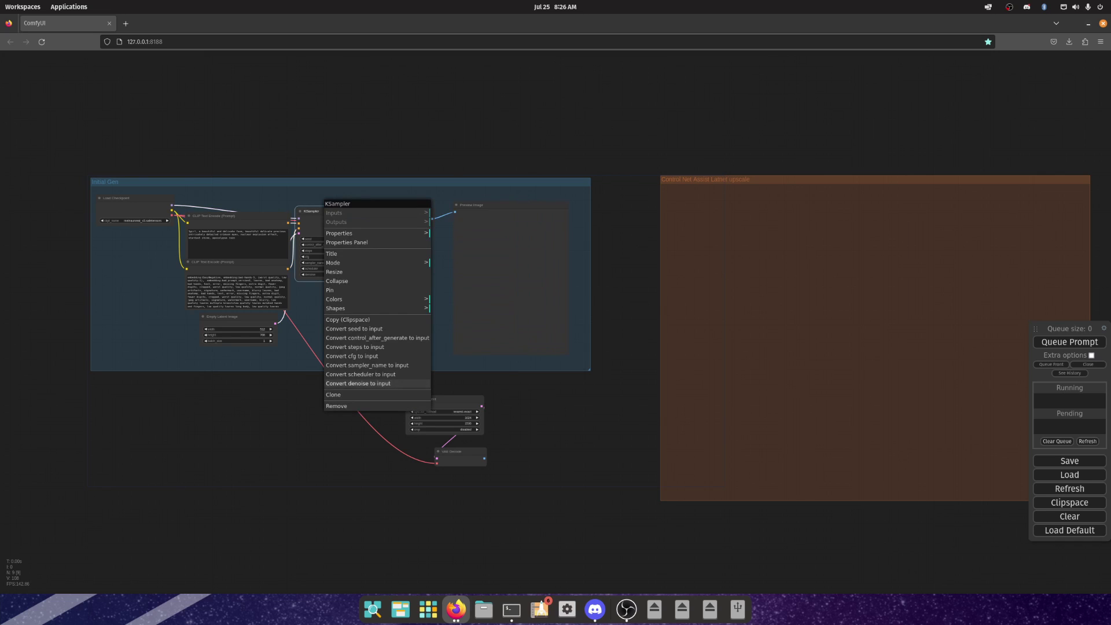
pyautogui.click(336, 396)
pyautogui.moveTo(347, 221); pyautogui.dragTo(733, 239)
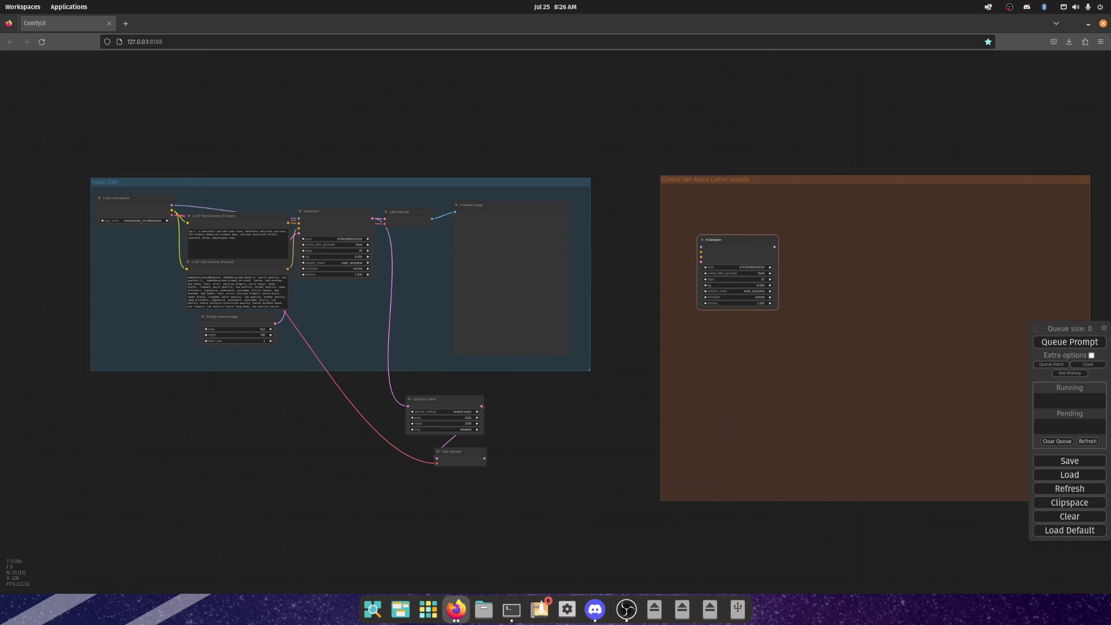
# Examine the Initial Gen chain node by node from Load Checkpoint to Preview Image, including the Upscale Latent node fed by the KSampler.
pyautogui.scroll(7, 110, 255)
pyautogui.click(151, 144)
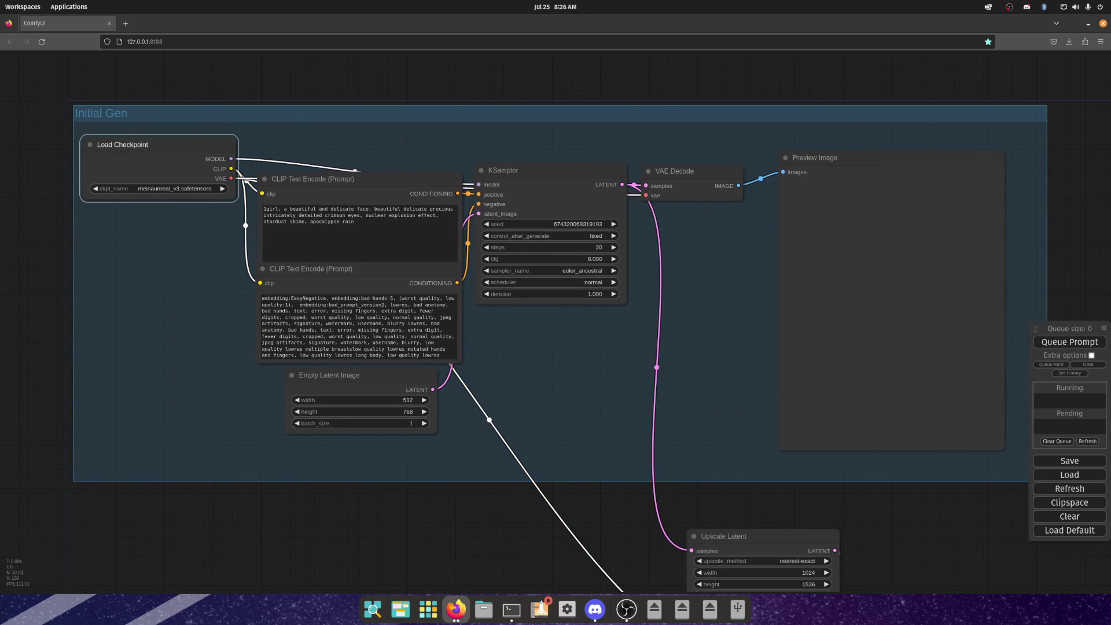
pyautogui.click(312, 179)
pyautogui.click(311, 268)
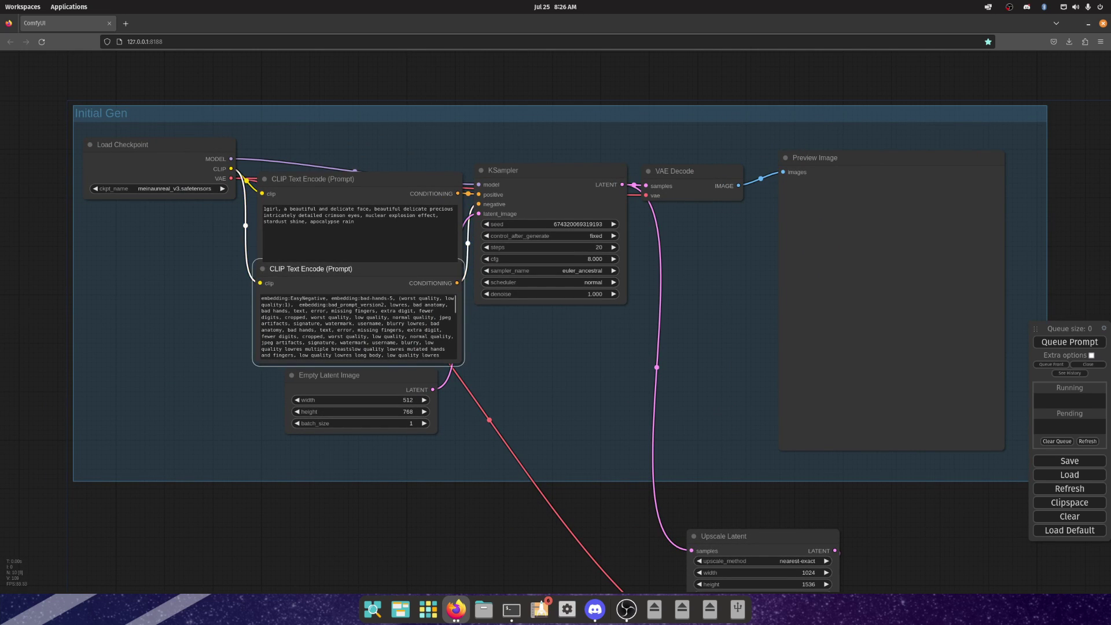
pyautogui.click(329, 375)
pyautogui.click(503, 170)
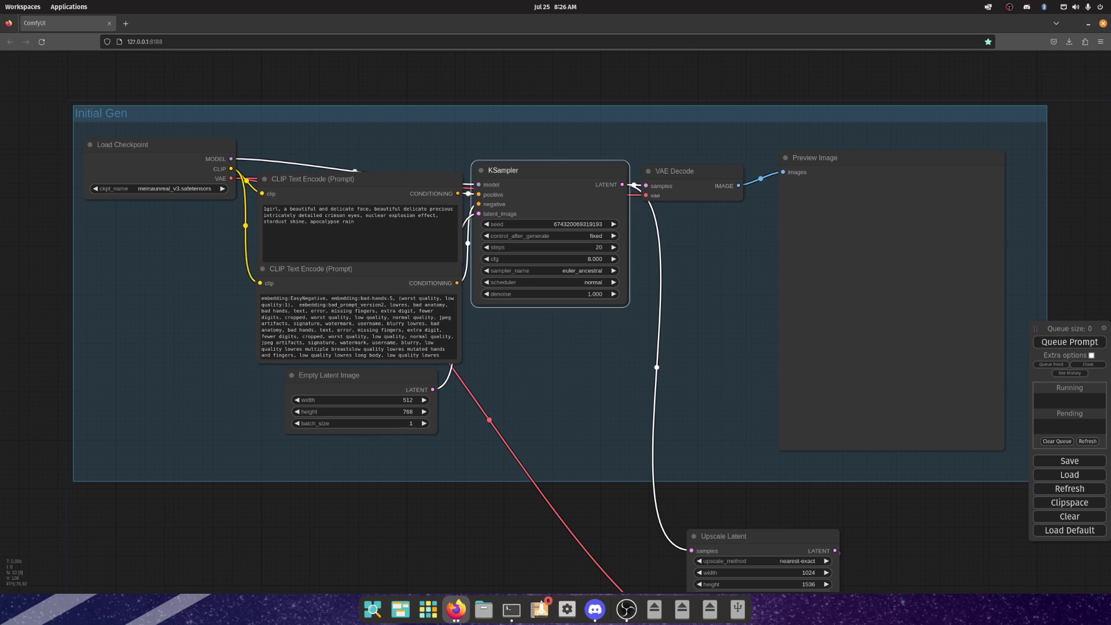
pyautogui.click(674, 171)
pyautogui.click(815, 158)
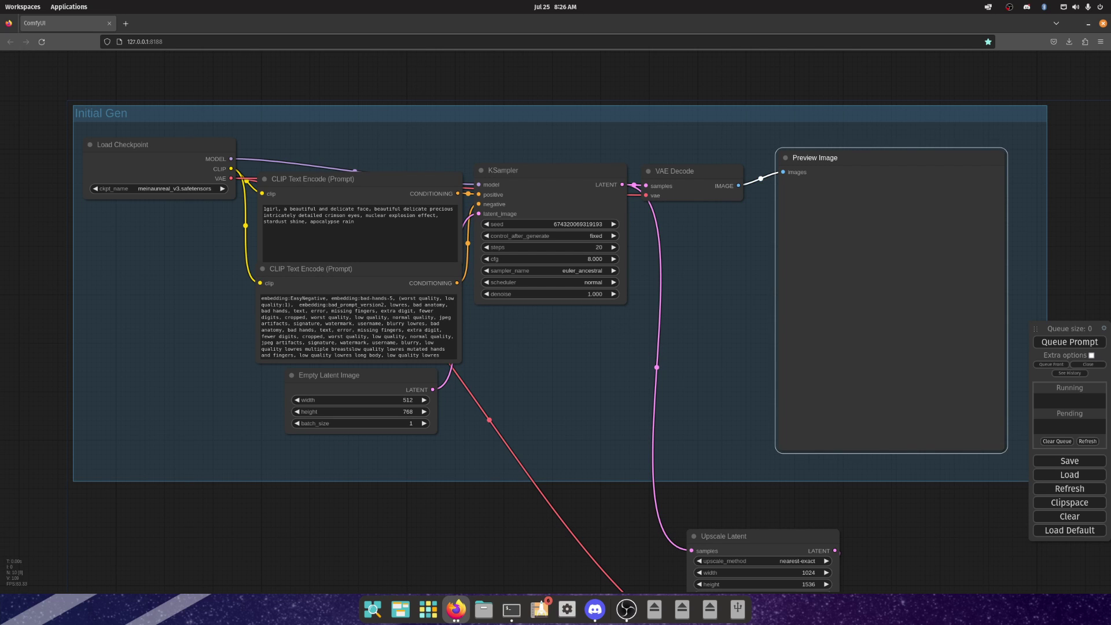
pyautogui.scroll(-7, 488, 224)
pyautogui.scroll(7, 529, 229)
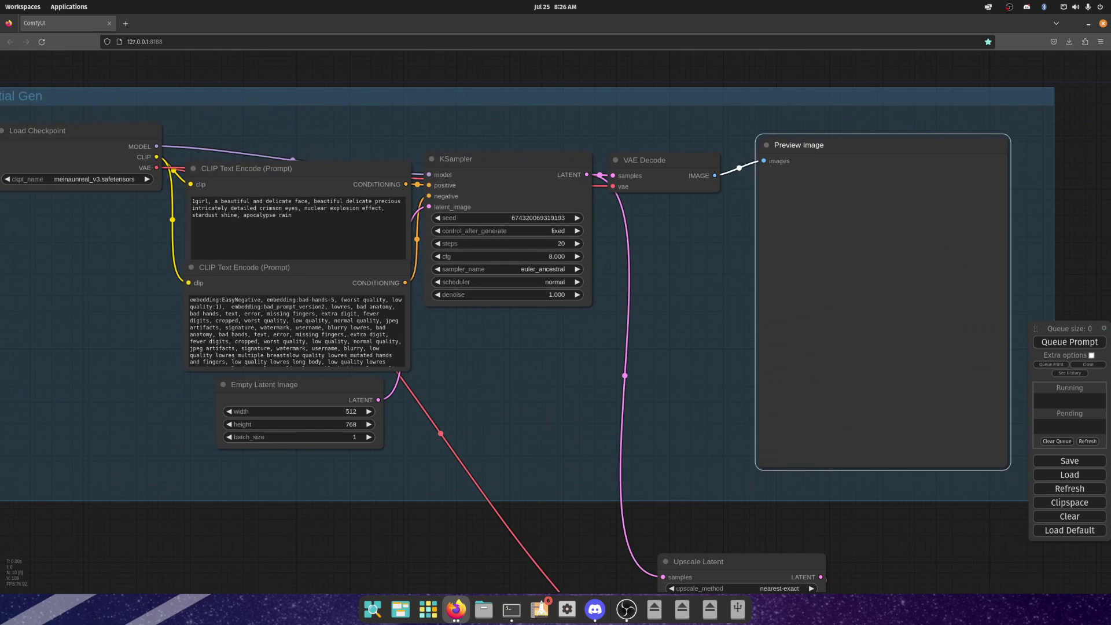
pyautogui.click(508, 185)
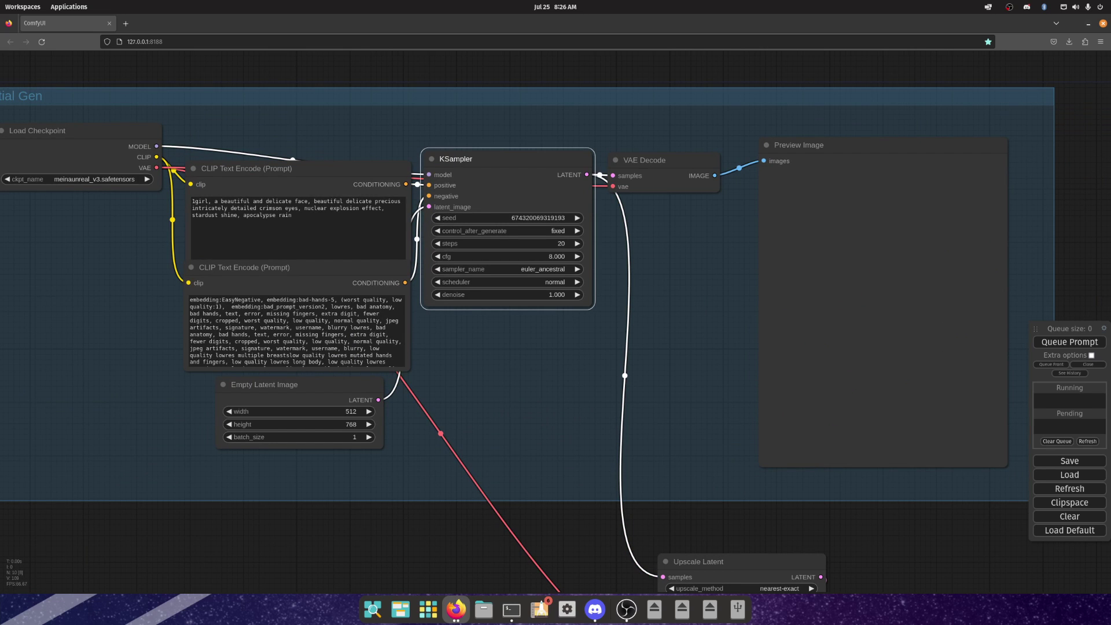
pyautogui.moveTo(694, 376); pyautogui.dragTo(565, 230)
pyautogui.click(613, 415)
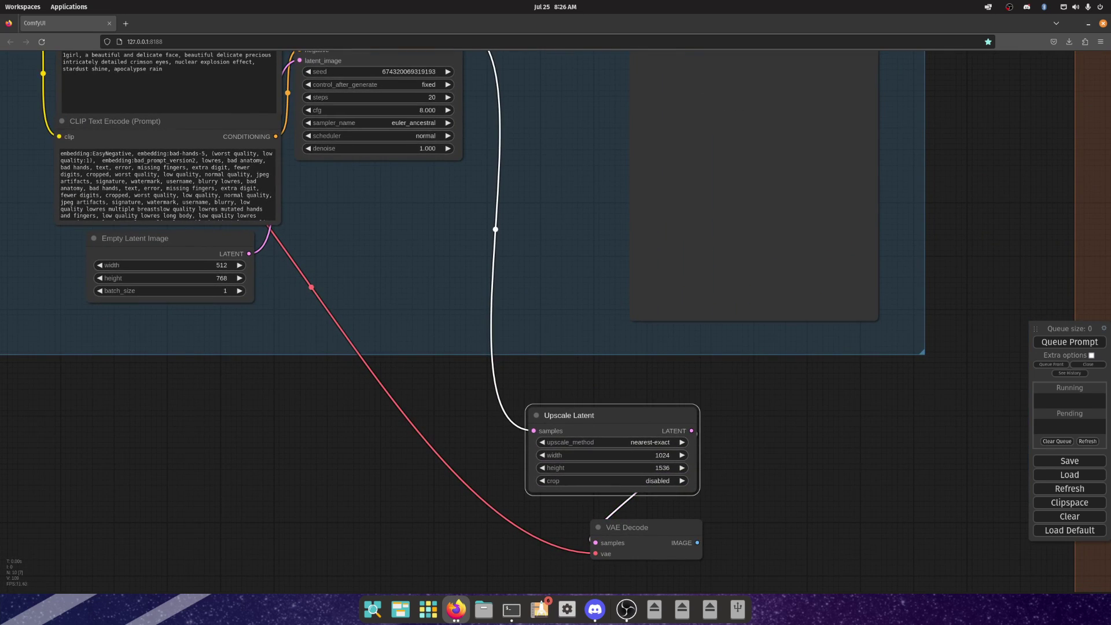
# Add an Upscale Image node beside Upscale Latent and connect the Initial Gen VAE Decode image output to it.
pyautogui.moveTo(757, 394); pyautogui.dragTo(705, 427)
pyautogui.rightClick(705, 428)
pyautogui.click(713, 427)
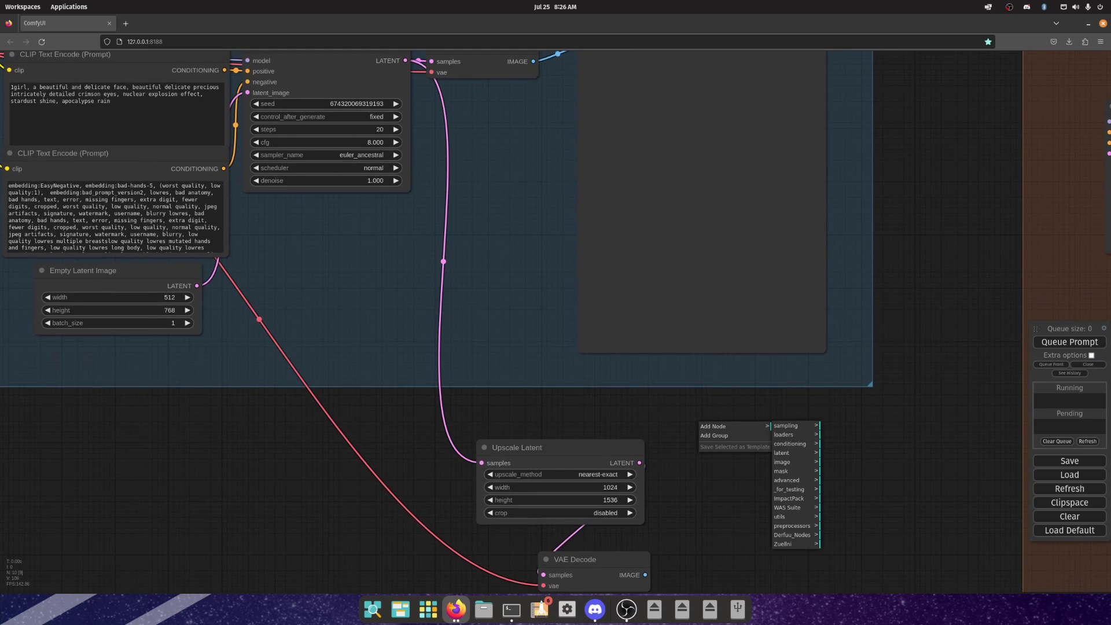
pyautogui.click(782, 462)
pyautogui.click(835, 425)
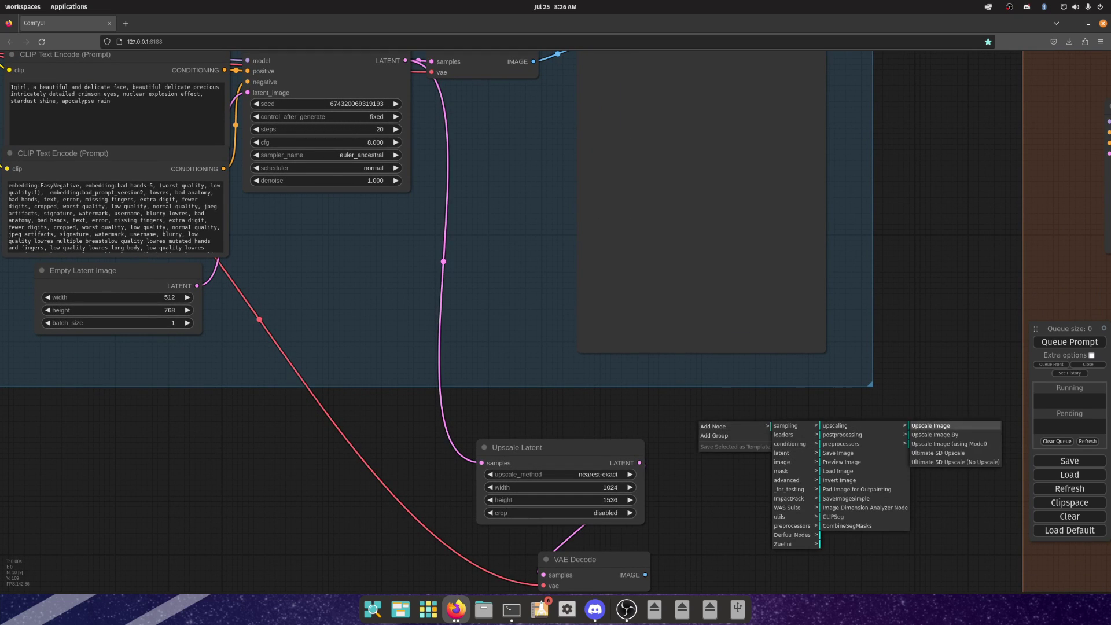
pyautogui.click(932, 426)
pyautogui.scroll(-4, 790, 444)
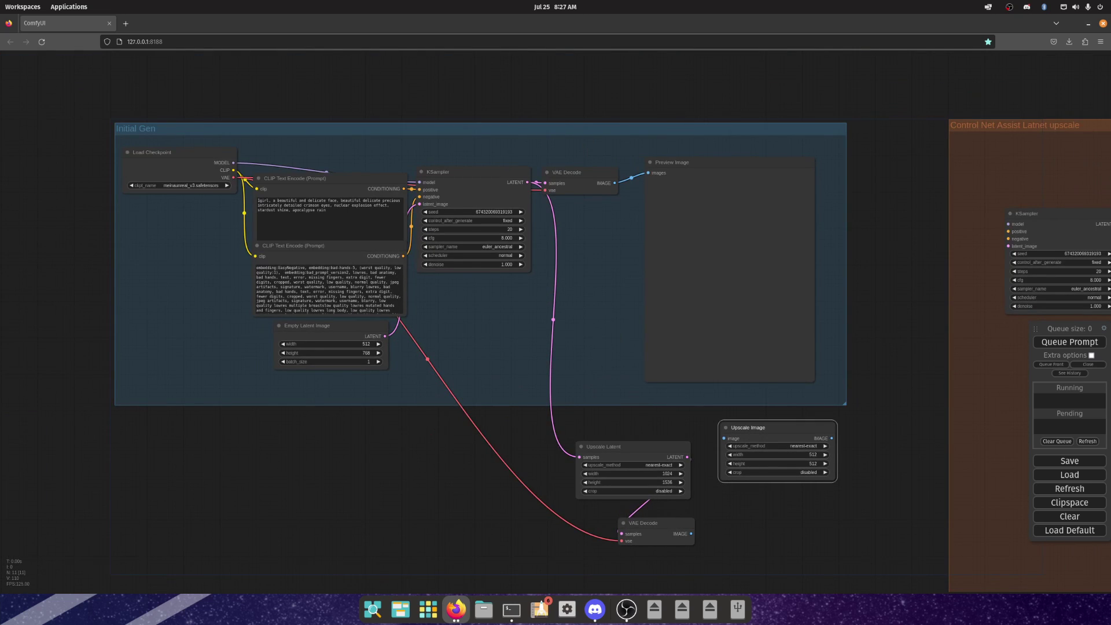
pyautogui.moveTo(614, 183); pyautogui.dragTo(724, 439)
# Add a VAE Encode node beside Upscale Image and connect the upscaled image to its pixels input.
pyautogui.rightClick(819, 519)
pyautogui.click(834, 518)
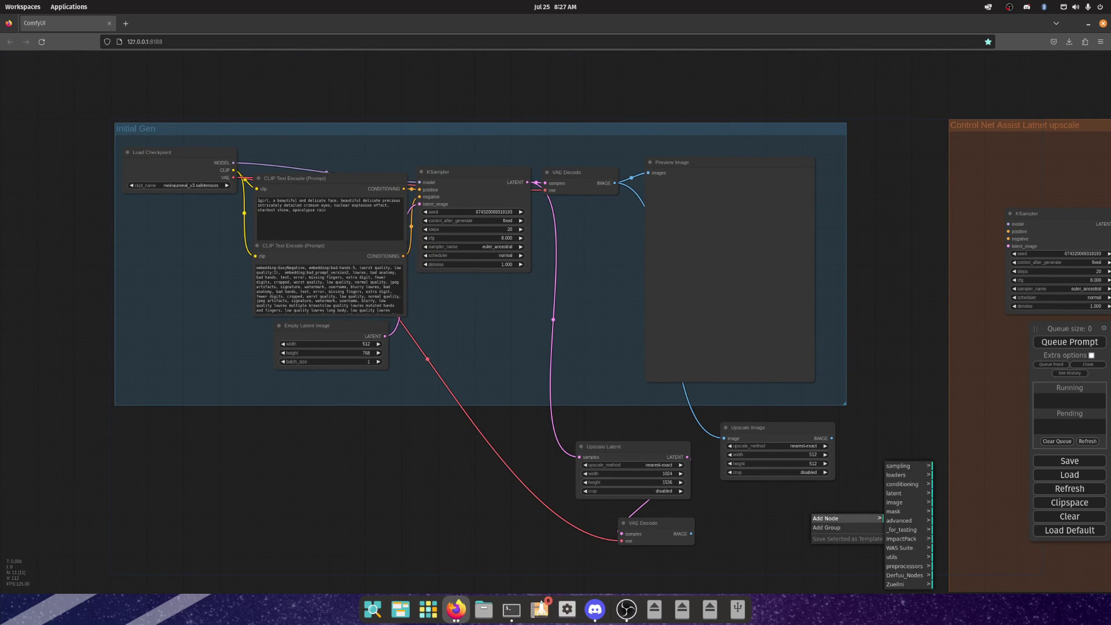
pyautogui.moveTo(790, 510); pyautogui.dragTo(634, 556)
pyautogui.click(905, 261)
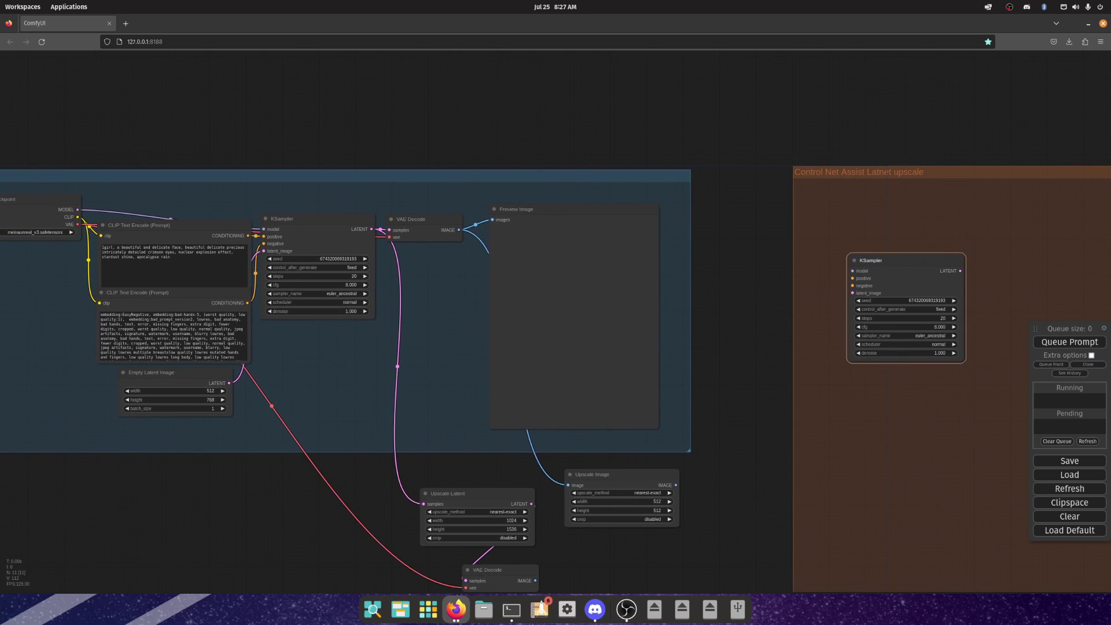
pyautogui.moveTo(706, 536); pyautogui.dragTo(720, 413)
pyautogui.rightClick(720, 413)
pyautogui.click(746, 413)
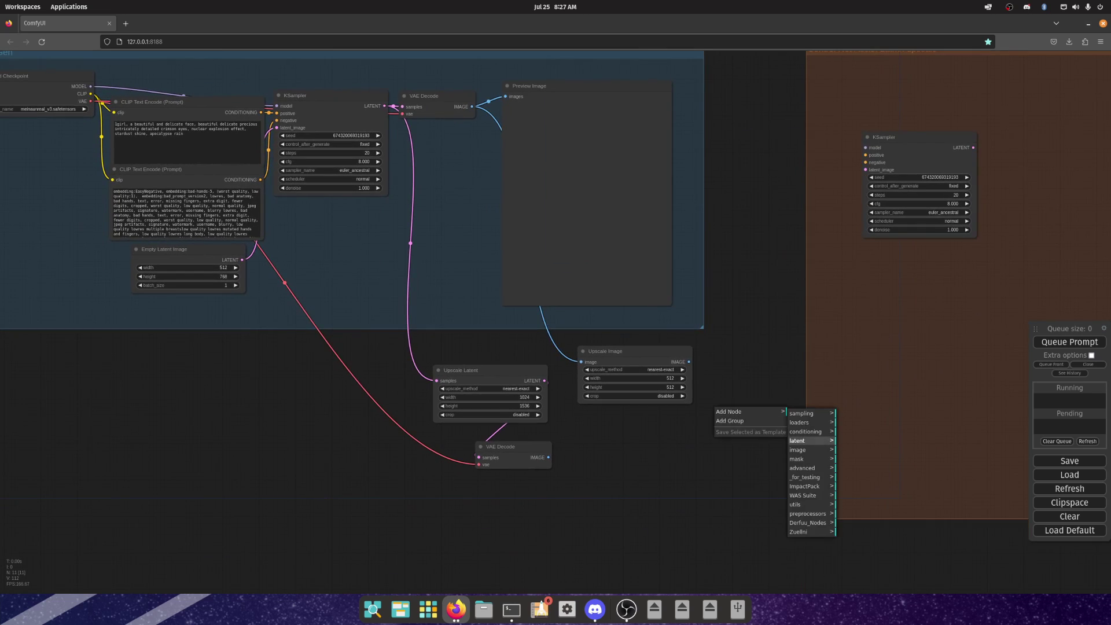
pyautogui.click(798, 440)
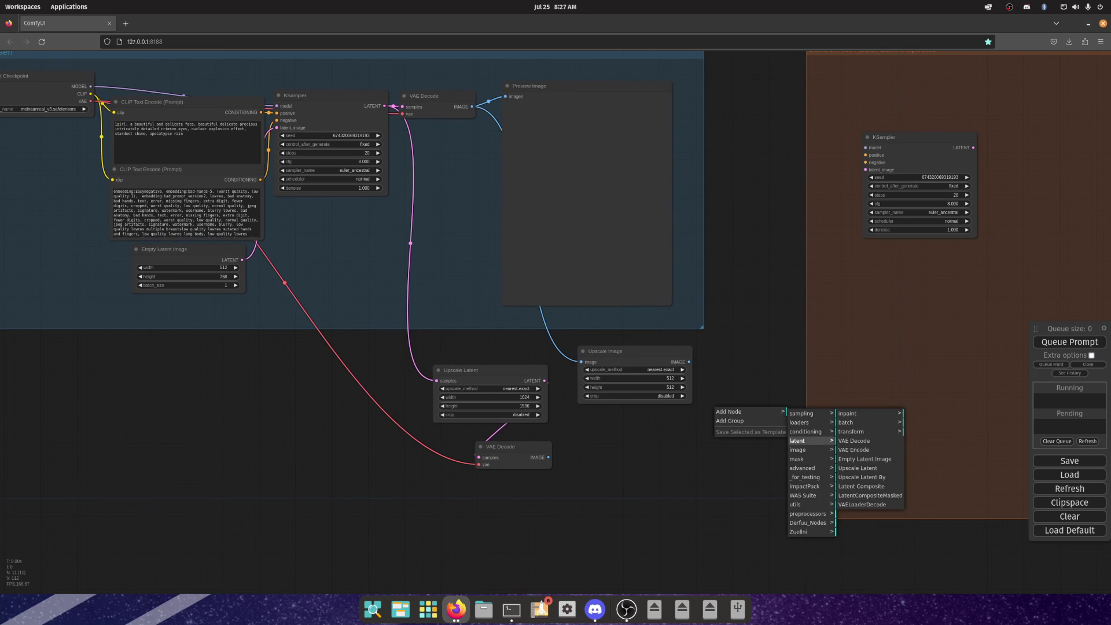
pyautogui.click(868, 450)
pyautogui.moveTo(742, 400); pyautogui.dragTo(711, 371)
pyautogui.moveTo(741, 464); pyautogui.dragTo(915, 518)
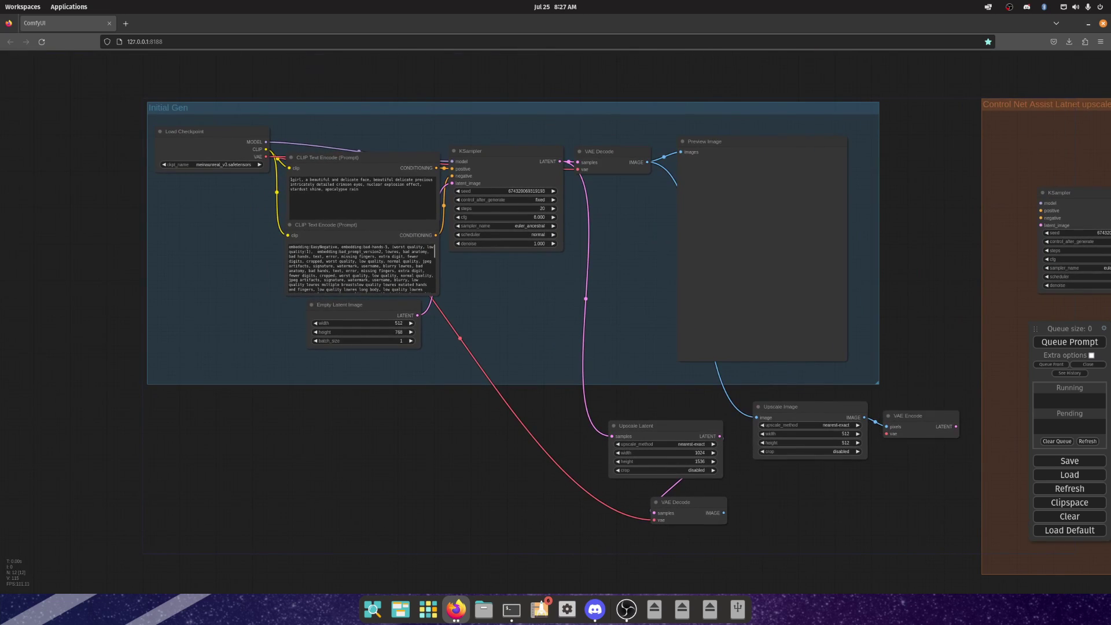
# Connect the Load Checkpoint VAE to VAE Encode and the encoded latent to the cloned KSampler's latent_image input.
pyautogui.moveTo(266, 157); pyautogui.dragTo(886, 434)
pyautogui.moveTo(921, 475); pyautogui.dragTo(625, 509)
pyautogui.moveTo(660, 461); pyautogui.dragTo(745, 260)
# Add an Upscale Image (using Model) node below Upscale Image, and remove it again.
pyautogui.moveTo(489, 534); pyautogui.dragTo(508, 439)
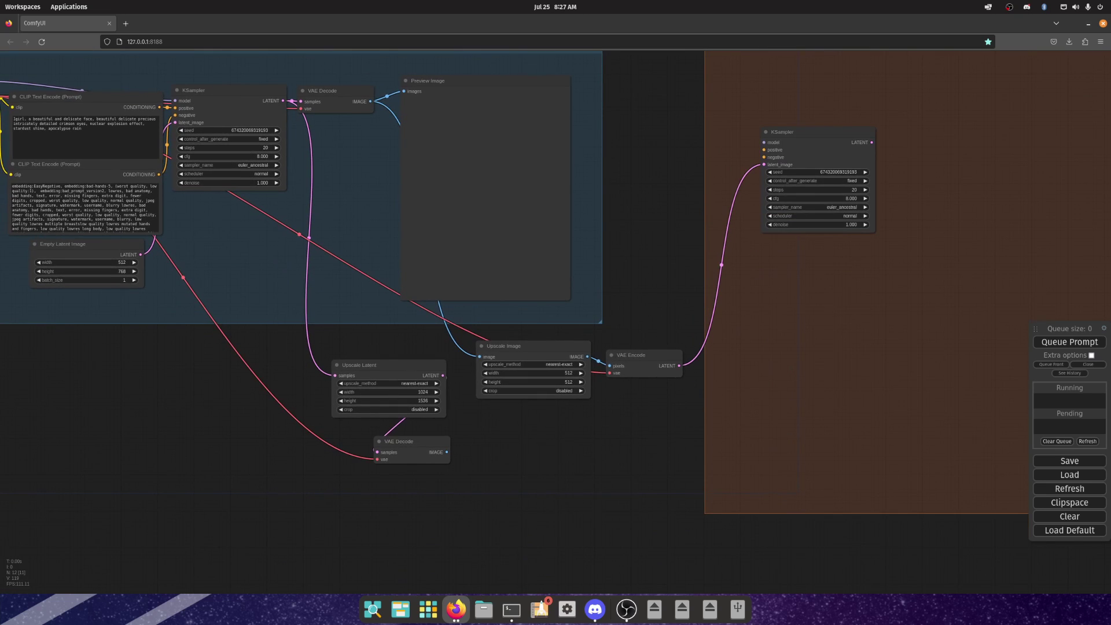
pyautogui.rightClick(508, 439)
pyautogui.click(517, 439)
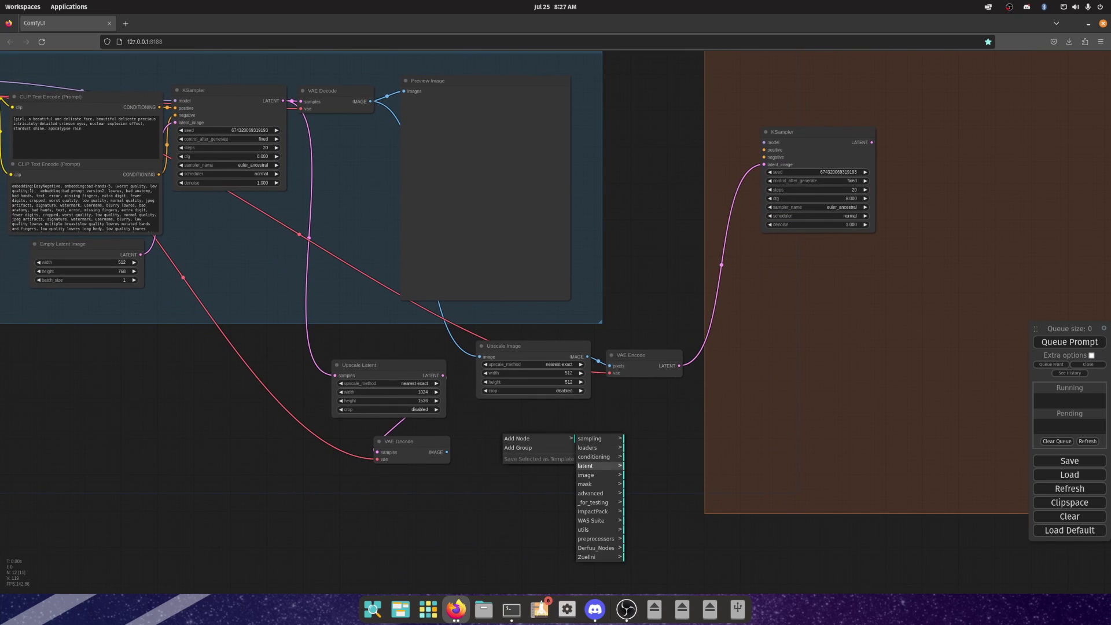
pyautogui.click(585, 466)
pyautogui.click(586, 475)
pyautogui.click(639, 438)
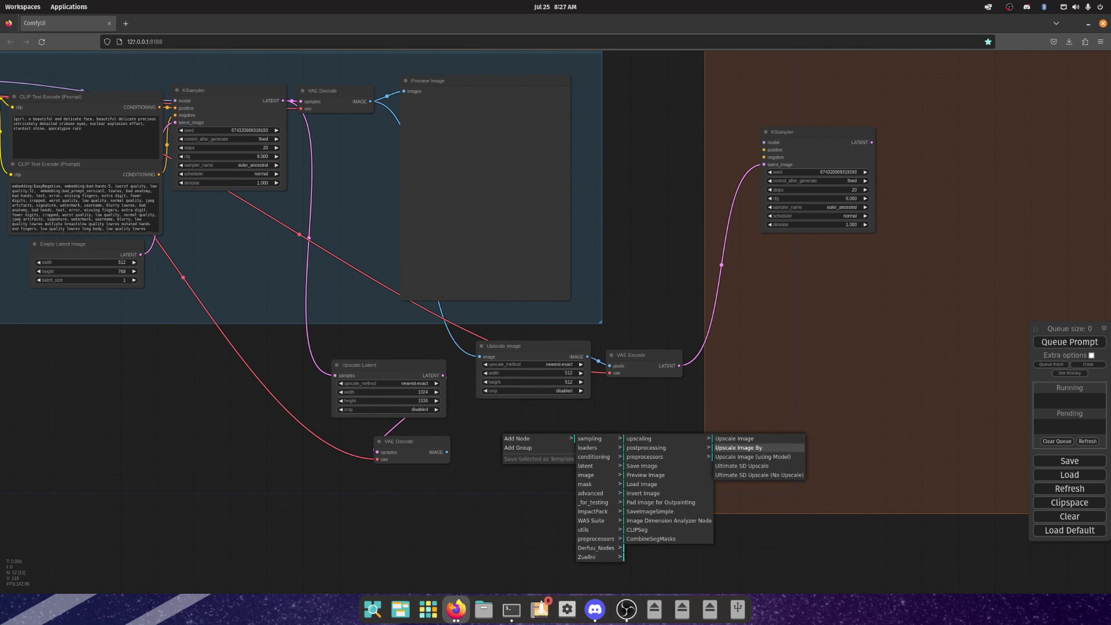
pyautogui.click(752, 457)
pyautogui.rightClick(544, 437)
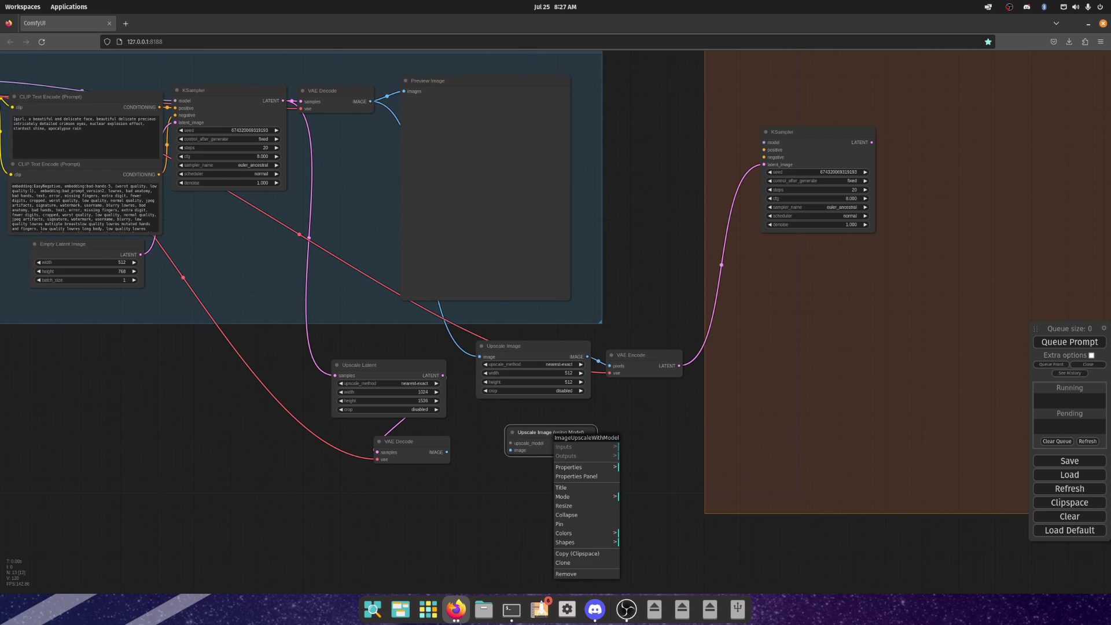
pyautogui.click(561, 572)
# Remove the VAE Encode and Upscale Image nodes, leaving Upscale Latent in place.
pyautogui.click(388, 365)
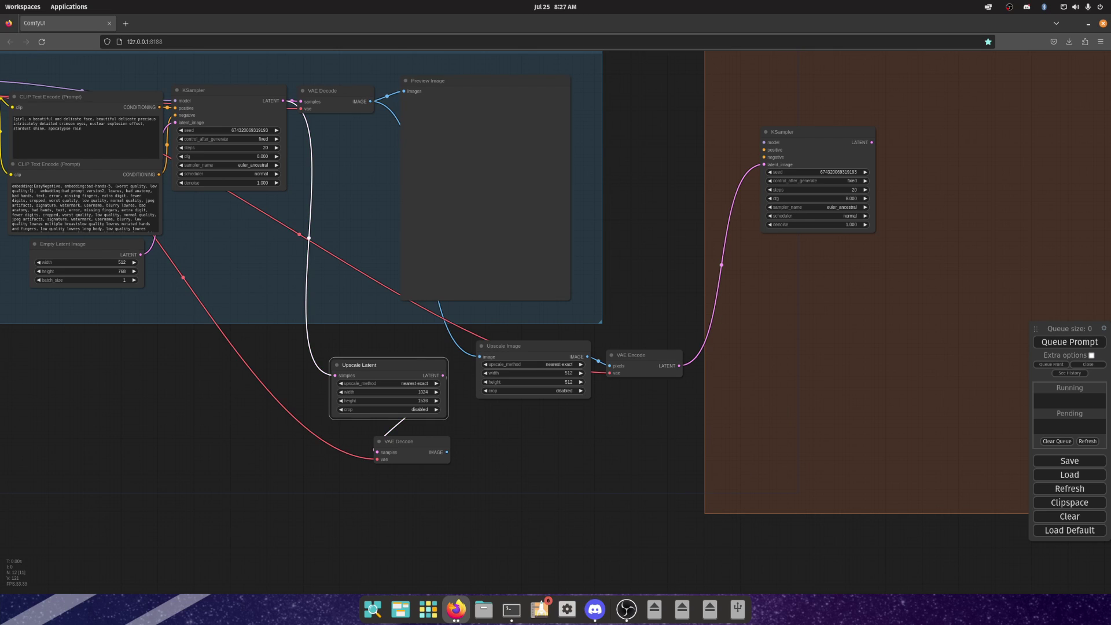
pyautogui.rightClick(622, 355)
pyautogui.click(643, 495)
pyautogui.rightClick(517, 342)
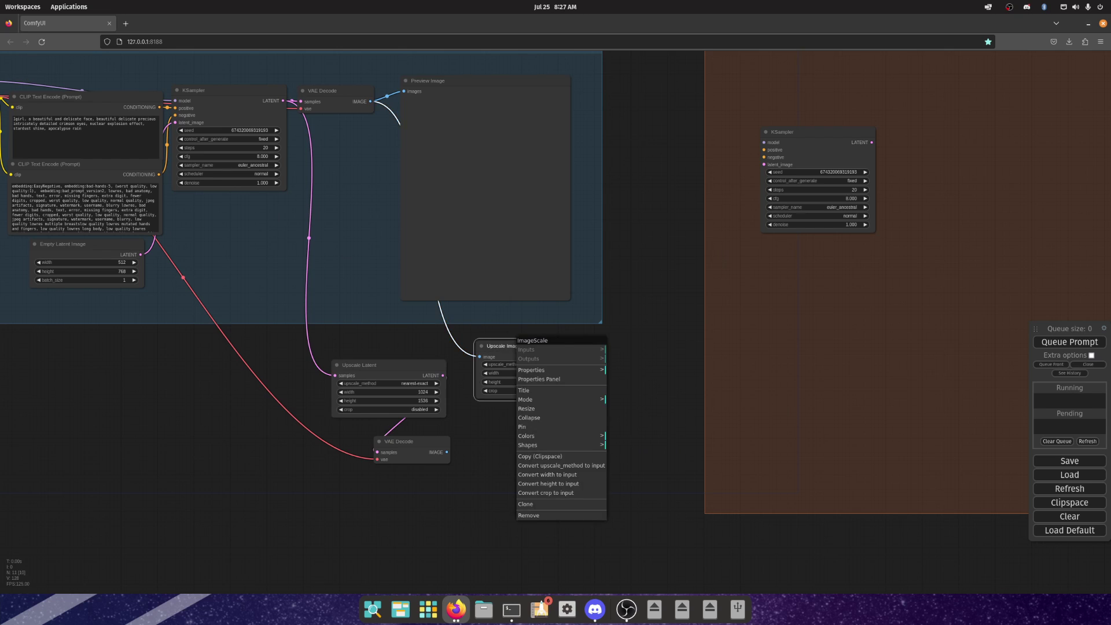
pyautogui.click(529, 515)
pyautogui.moveTo(529, 515); pyautogui.dragTo(518, 548)
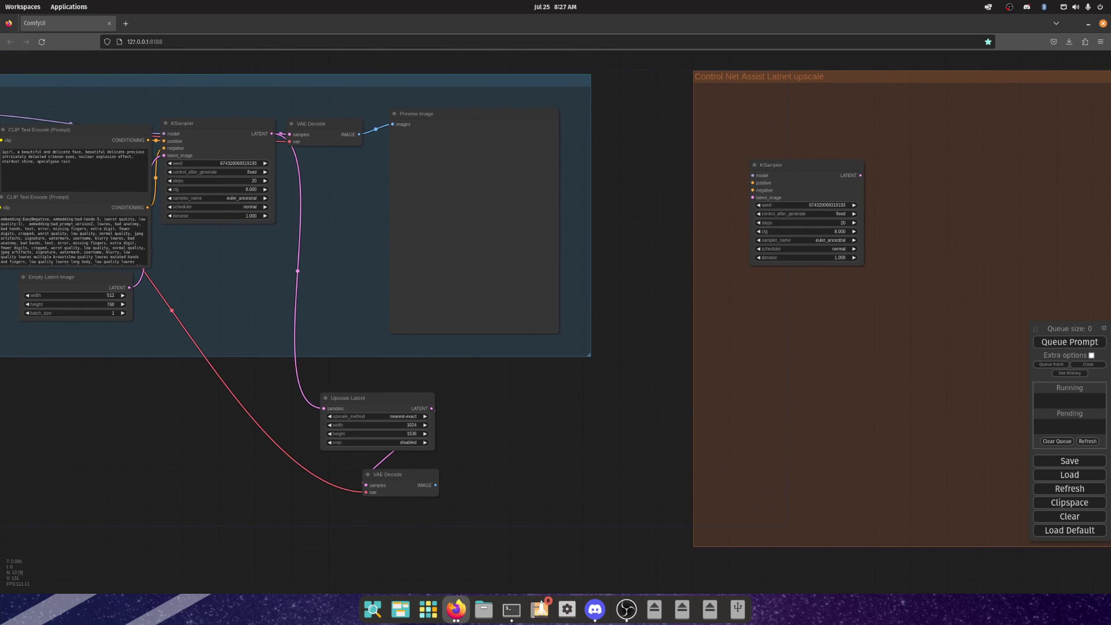
# Connect Upscale Latent to the cloned KSampler's latent_image and the two prompts to its positive and negative inputs, moving the KSampler lower in its group.
pyautogui.moveTo(431, 409); pyautogui.dragTo(752, 198)
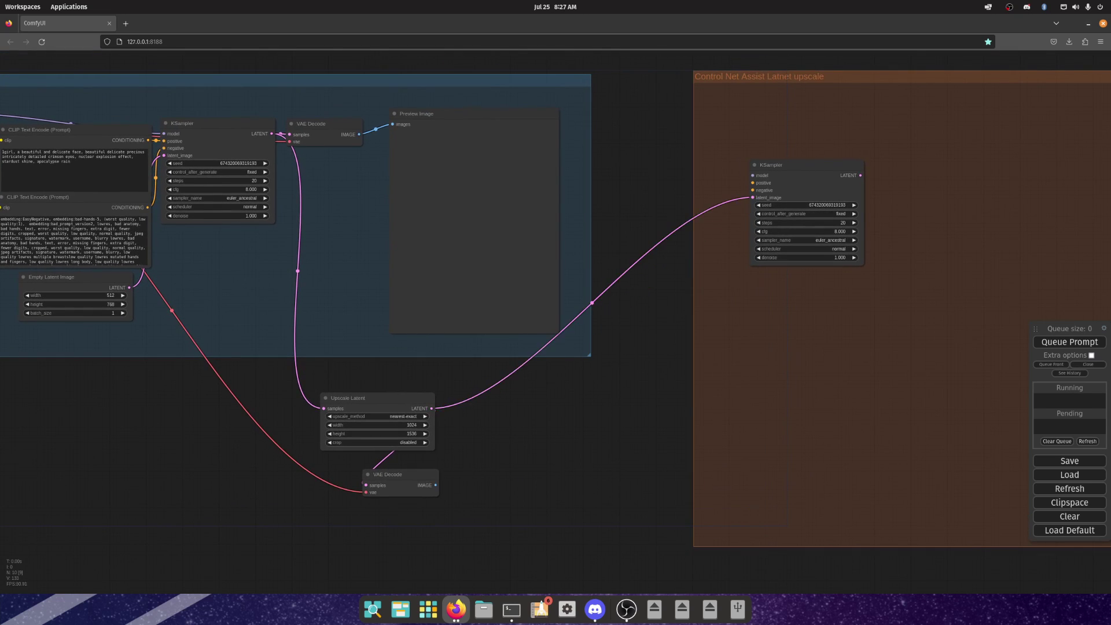
pyautogui.moveTo(666, 405); pyautogui.dragTo(734, 423)
pyautogui.moveTo(839, 184); pyautogui.dragTo(822, 256)
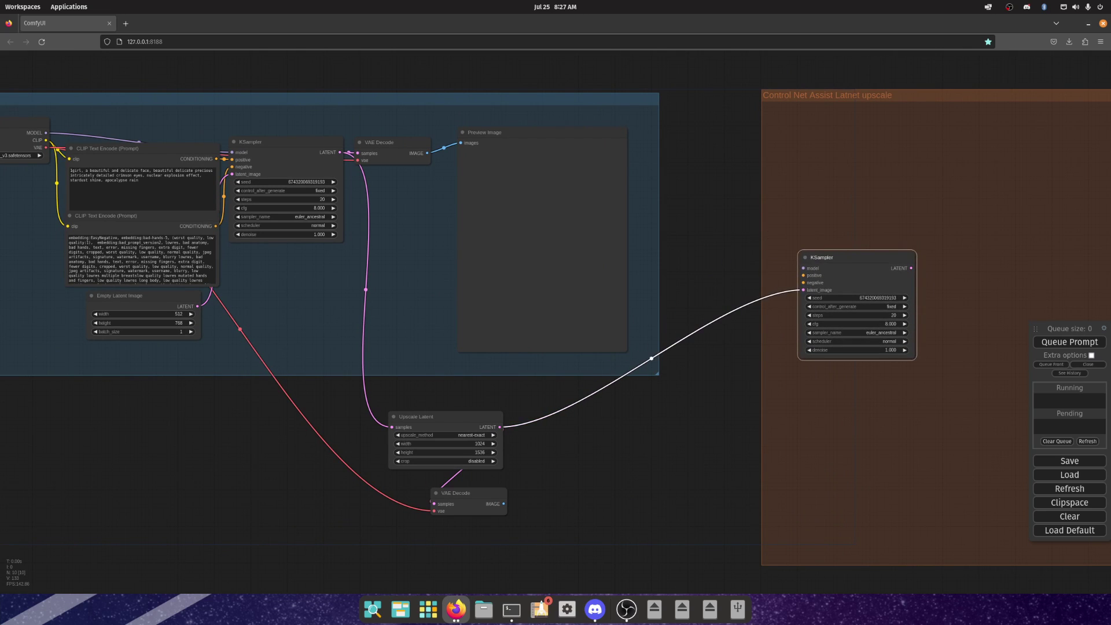
pyautogui.moveTo(215, 159); pyautogui.dragTo(803, 275)
pyautogui.moveTo(216, 225); pyautogui.dragTo(803, 283)
# Add an AnimeLineArtPreprocessor node and place it near the upper edge of the Control Net group.
pyautogui.moveTo(724, 405); pyautogui.dragTo(571, 432)
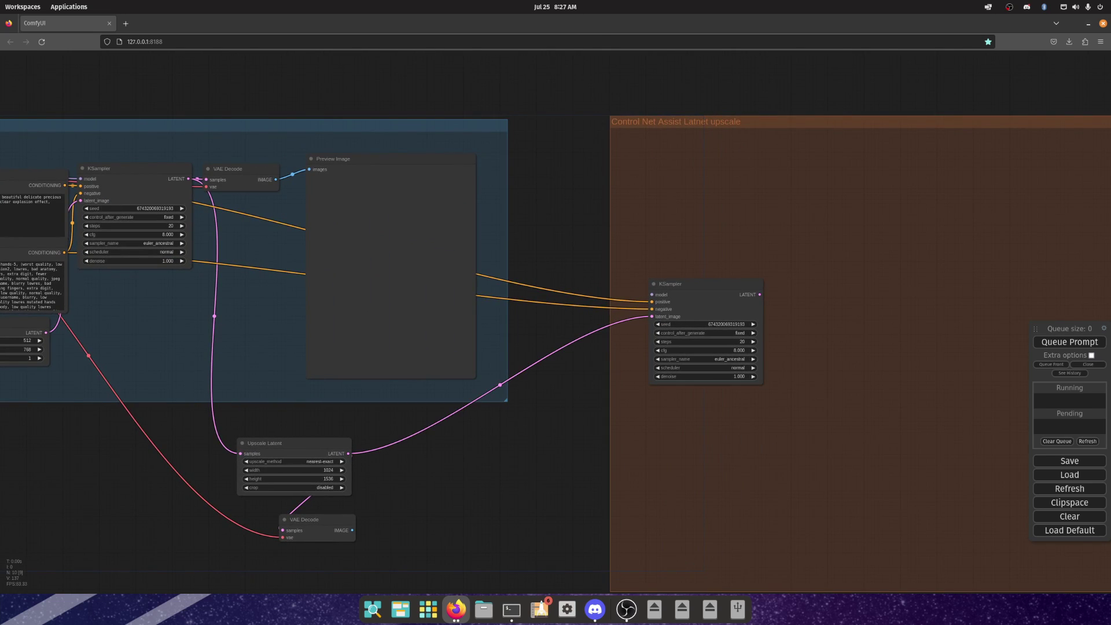
pyautogui.rightClick(656, 219)
pyautogui.click(672, 222)
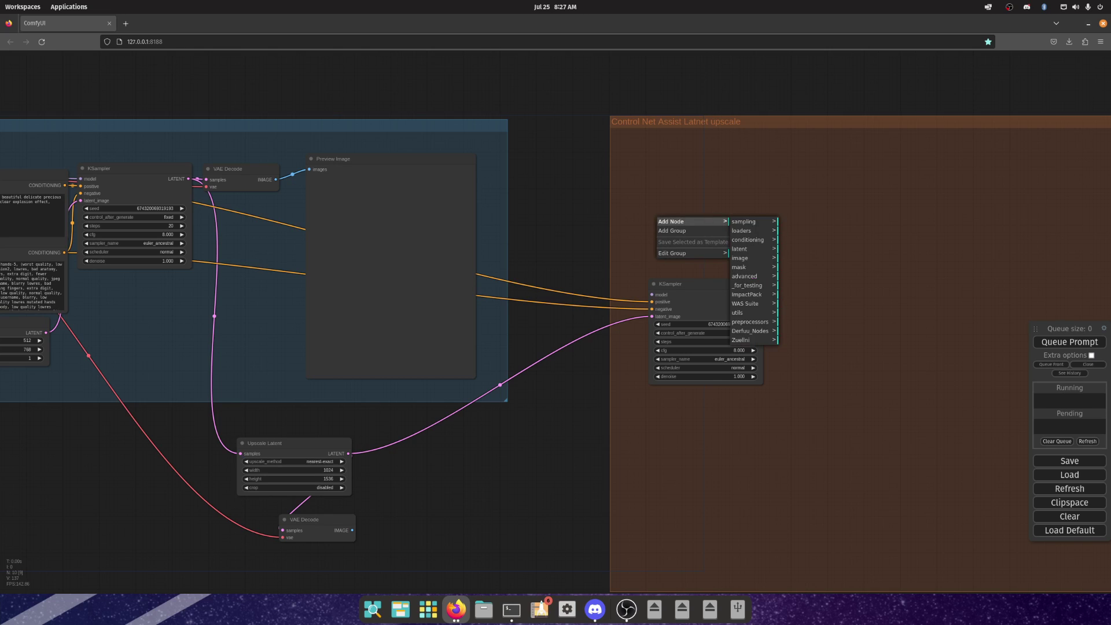
pyautogui.click(750, 322)
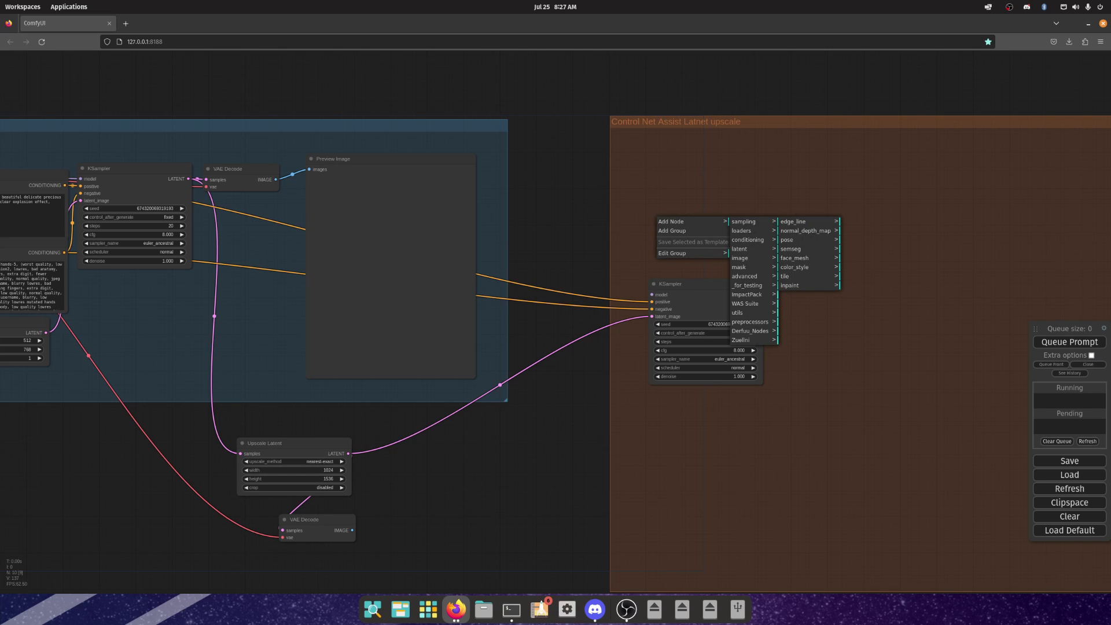
pyautogui.click(793, 222)
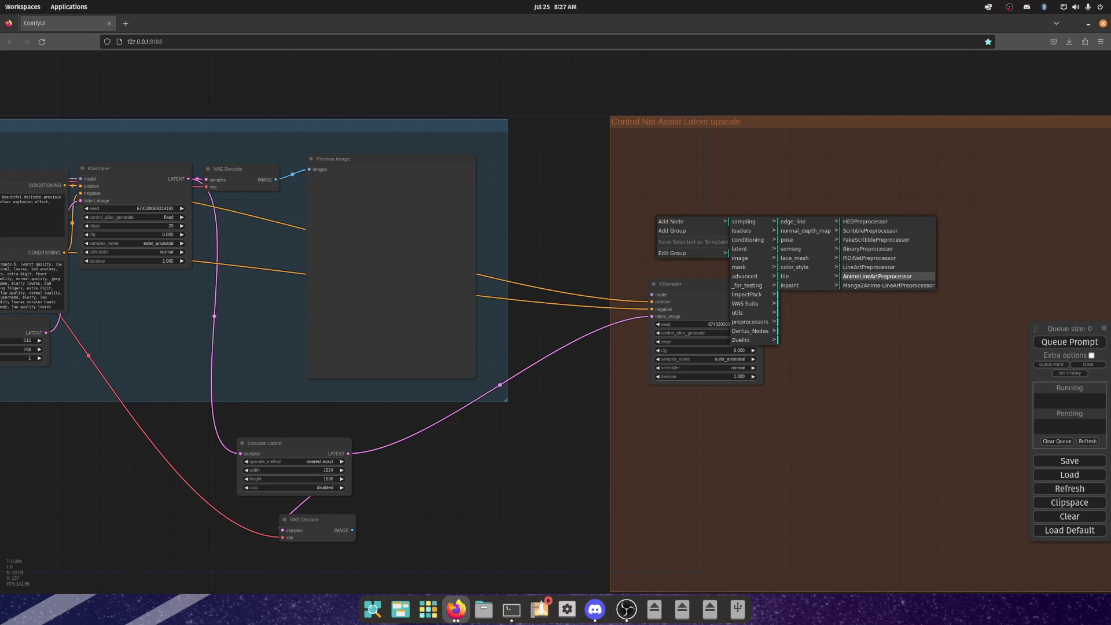
pyautogui.click(877, 276)
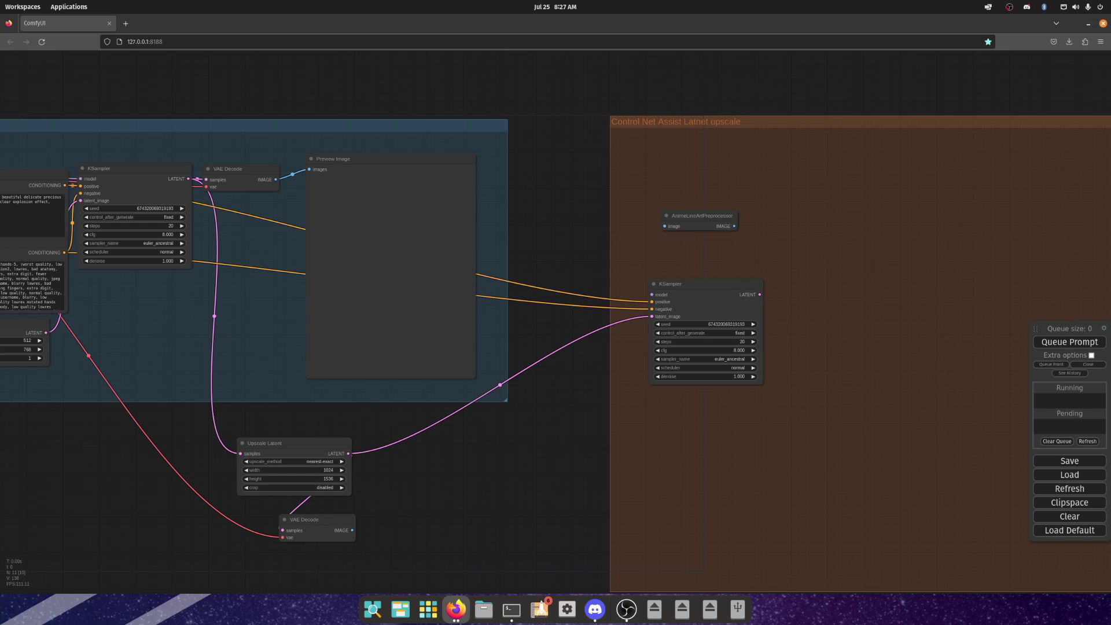
pyautogui.moveTo(695, 215); pyautogui.dragTo(659, 157)
# Add a LineArtPreprocessor node and place it in the Control Net group below the AnimeLineArtPreprocessor.
pyautogui.rightClick(637, 200)
pyautogui.click(654, 203)
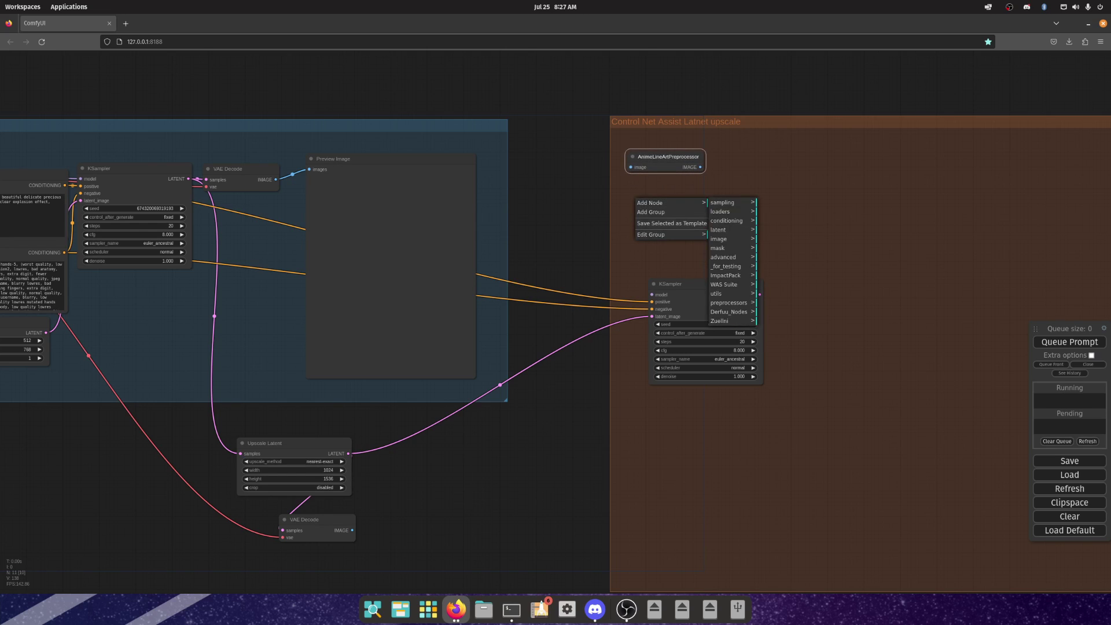
pyautogui.click(567, 207)
pyautogui.rightClick(567, 207)
pyautogui.click(596, 206)
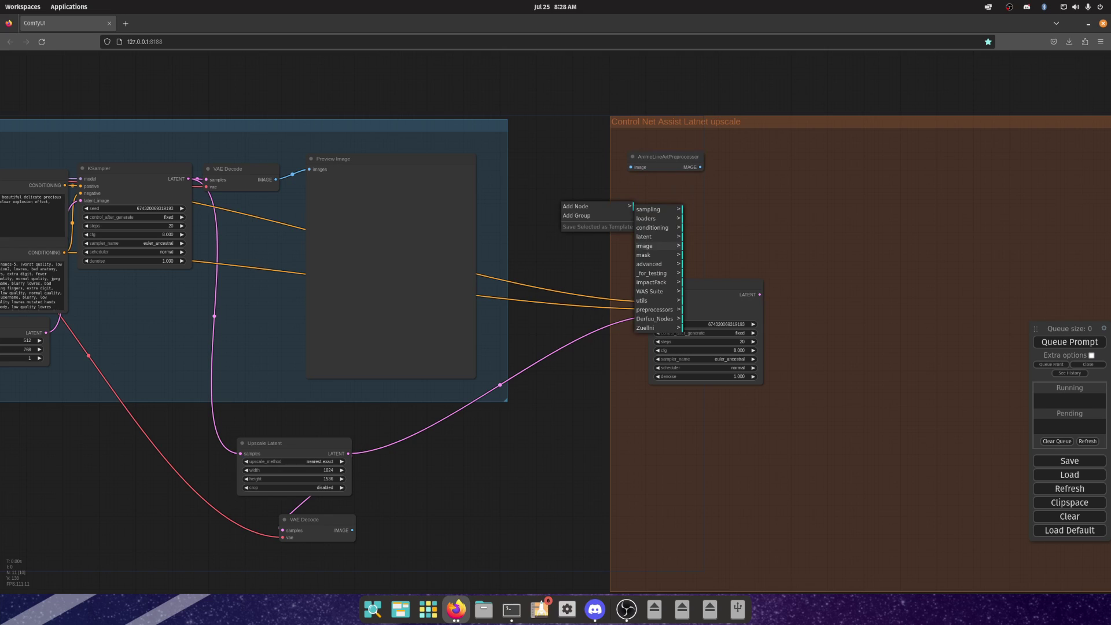
pyautogui.click(656, 246)
pyautogui.click(654, 310)
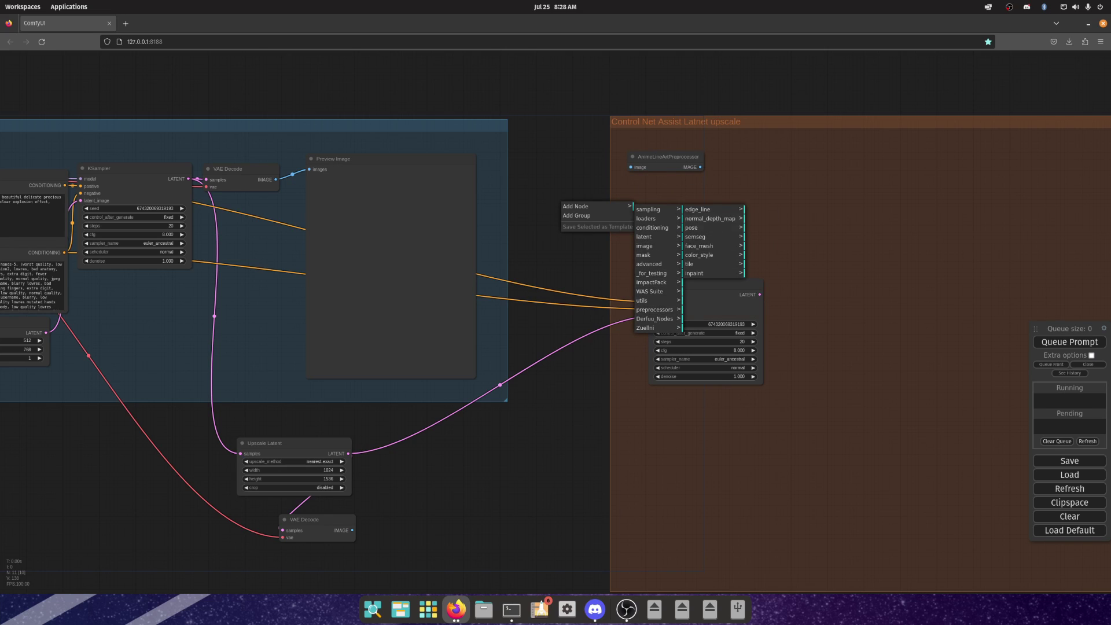
pyautogui.click(697, 209)
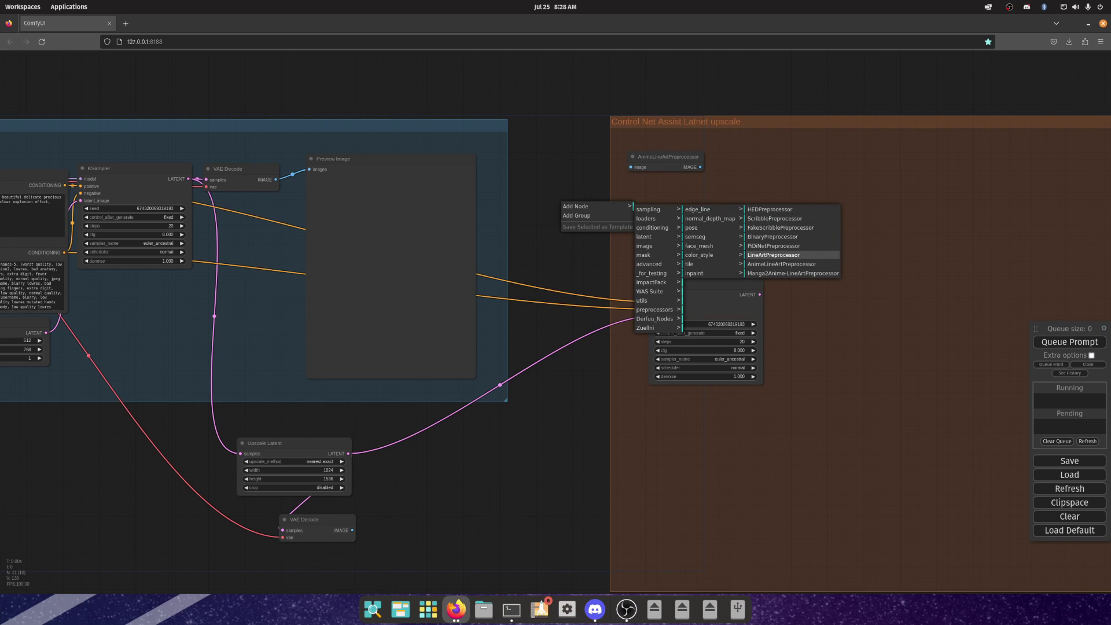
pyautogui.click(774, 255)
pyautogui.moveTo(602, 201); pyautogui.dragTo(663, 225)
# Move the second KSampler lower in its group and connect the first VAE Decode's IMAGE output to both line-art preprocessors.
pyautogui.moveTo(695, 266); pyautogui.dragTo(683, 337)
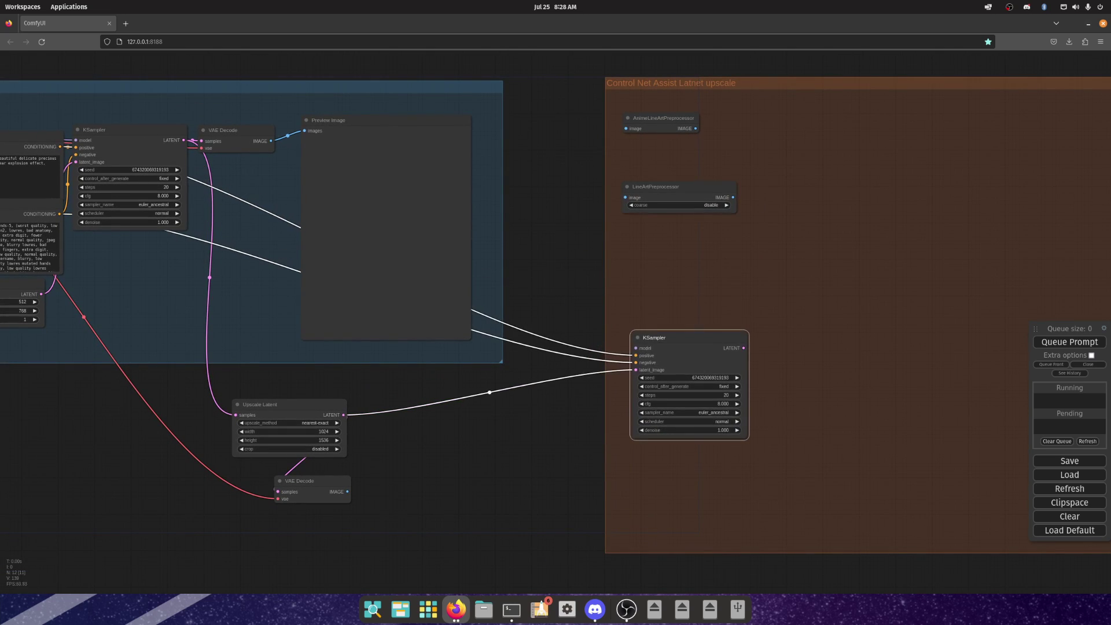
pyautogui.moveTo(271, 141); pyautogui.dragTo(626, 197)
pyautogui.moveTo(556, 186); pyautogui.dragTo(550, 186)
# Clone the Preview Image node into the Control Net group and connect the AnimeLineArtPreprocessor output to it.
pyautogui.rightClick(381, 168)
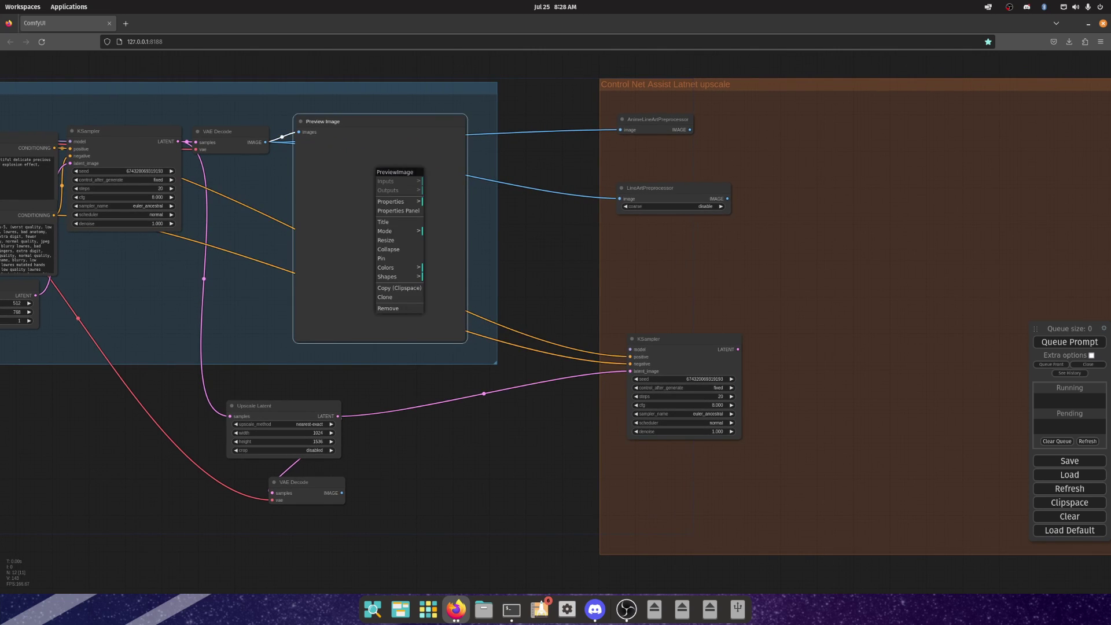
pyautogui.click(385, 297)
pyautogui.moveTo(385, 296); pyautogui.dragTo(899, 284)
pyautogui.moveTo(690, 129); pyautogui.dragTo(818, 122)
pyautogui.moveTo(769, 243); pyautogui.dragTo(650, 170)
# Clone another Preview Image below the one in the Control Net group and connect the LineArtPreprocessor output to it.
pyautogui.rightClick(744, 158)
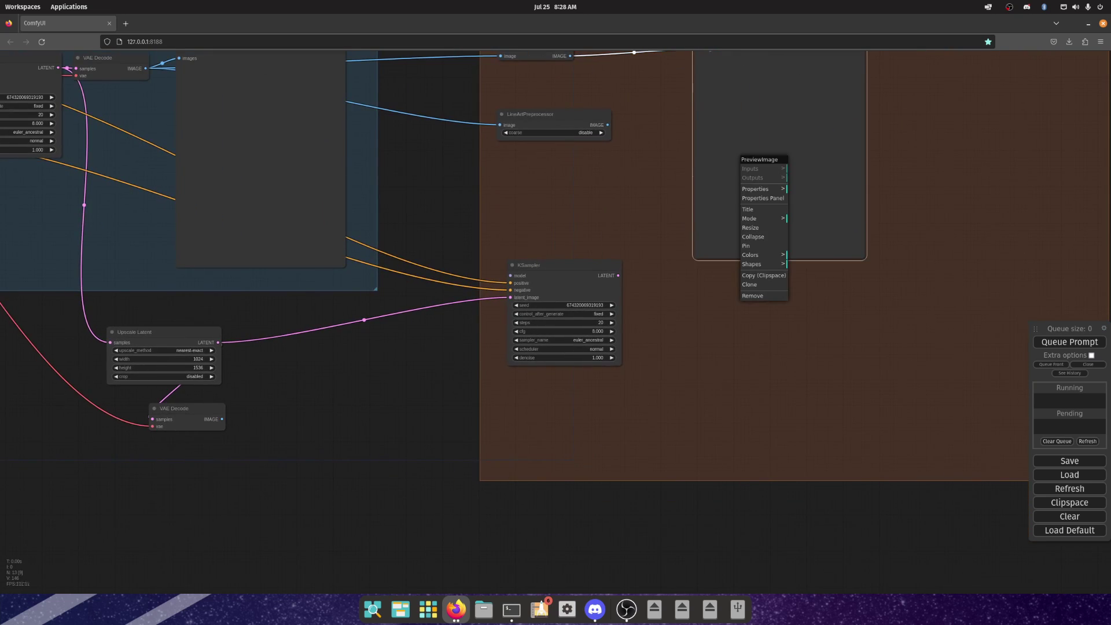
pyautogui.click(756, 284)
pyautogui.moveTo(753, 191); pyautogui.dragTo(753, 420)
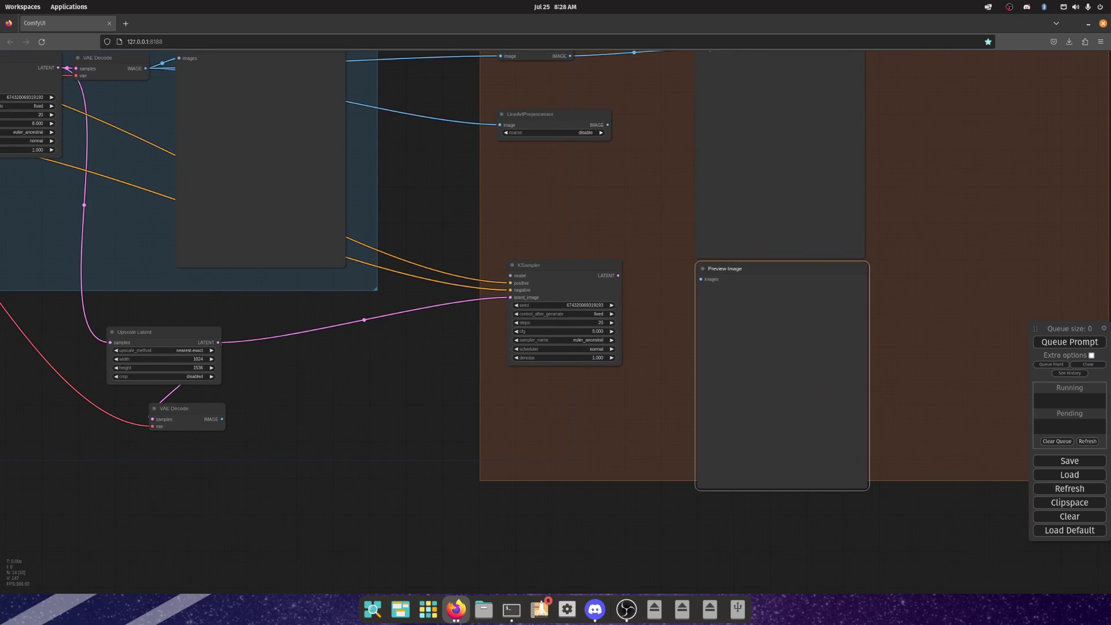
pyautogui.moveTo(607, 125); pyautogui.dragTo(701, 279)
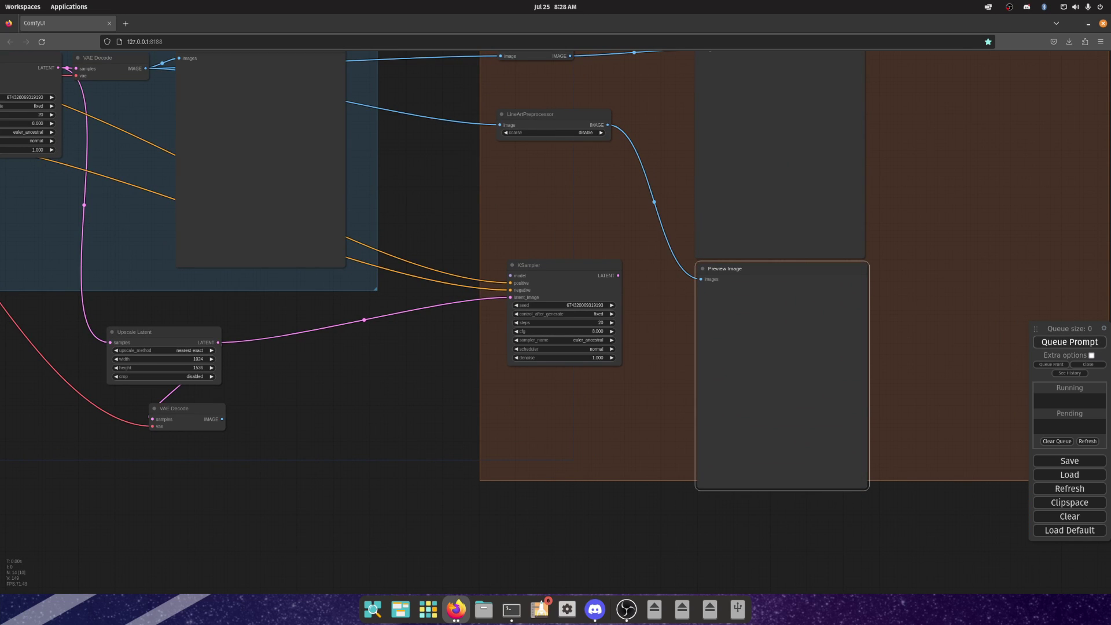
# Queue the prompt to render the initial image and both line-art previews.
pyautogui.click(1069, 341)
pyautogui.scroll(-2, 306, 580)
pyautogui.moveTo(839, 249); pyautogui.dragTo(828, 267)
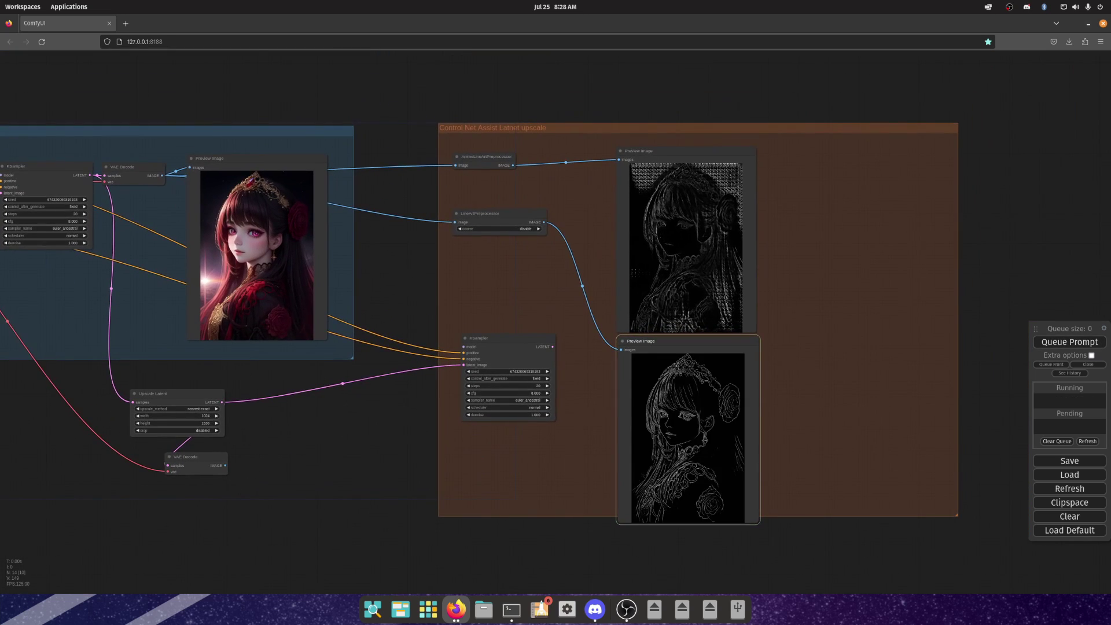
# Examine the AnimeLineArtPreprocessor preview up close and compare its face, hair and background lines with the LineArtPreprocessor preview.
pyautogui.moveTo(686, 151); pyautogui.dragTo(685, 148)
pyautogui.scroll(10, 702, 179)
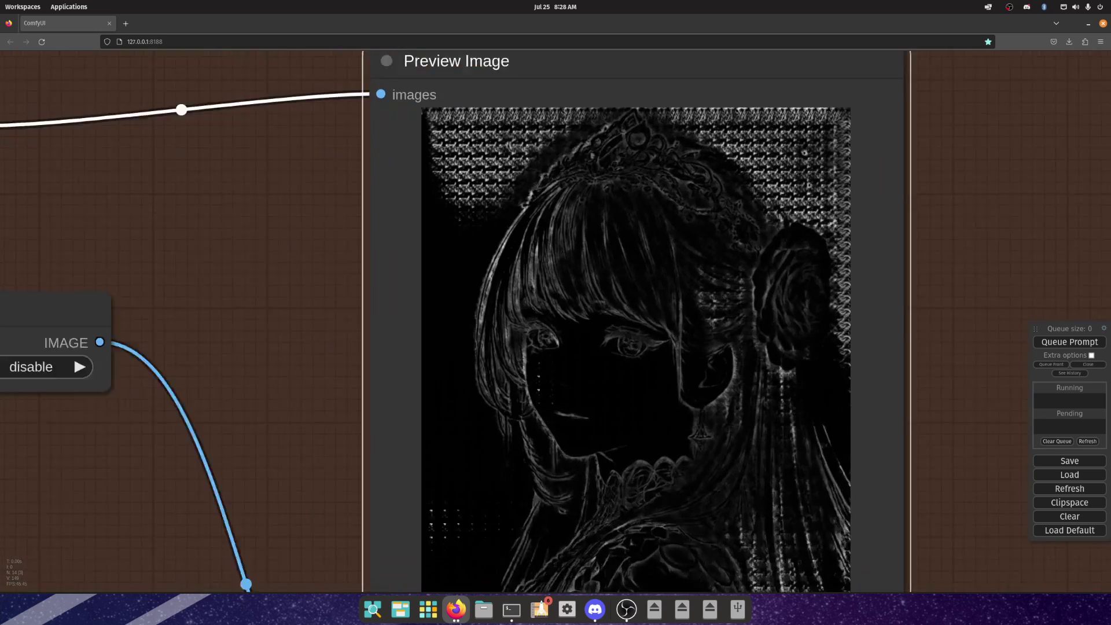
pyautogui.scroll(5, 431, 147)
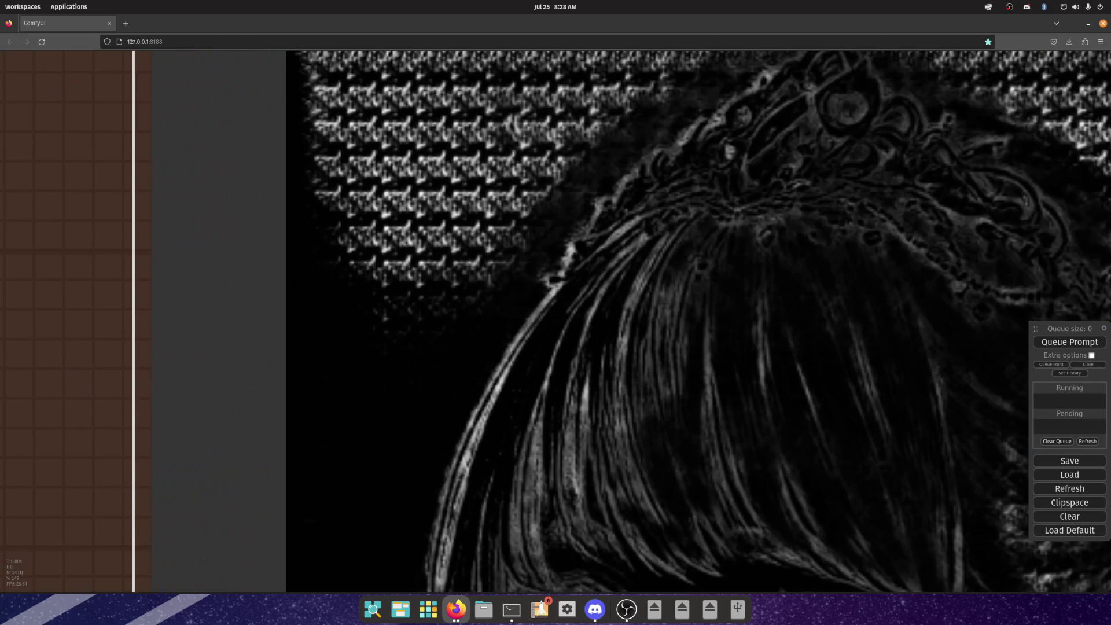
pyautogui.scroll(-15, 388, 373)
pyautogui.scroll(12, 388, 374)
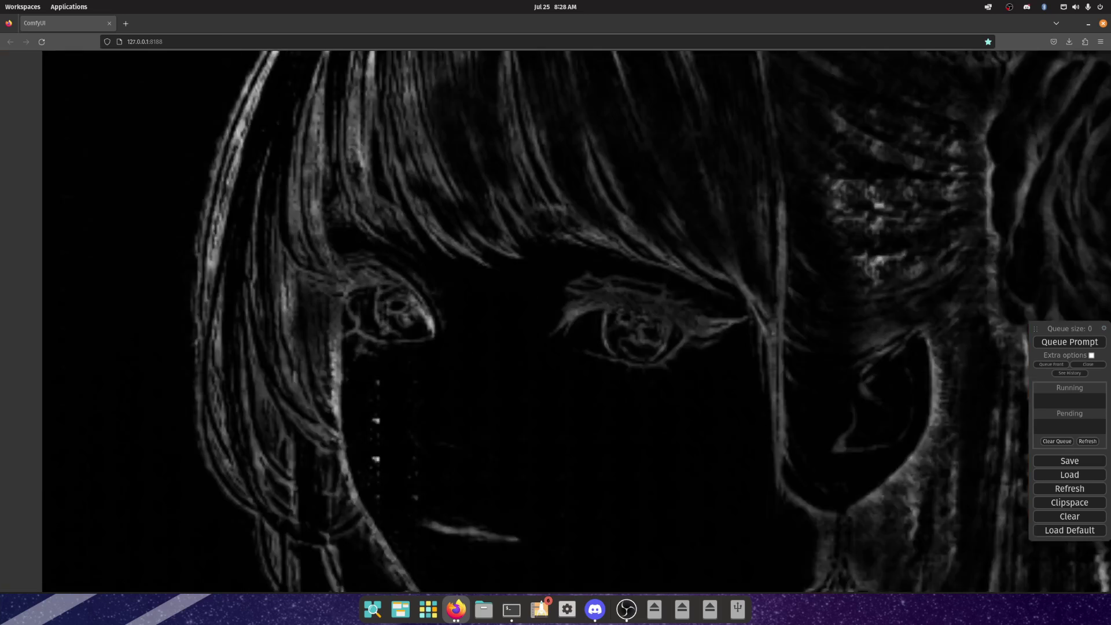
pyautogui.scroll(-10, 556, 321)
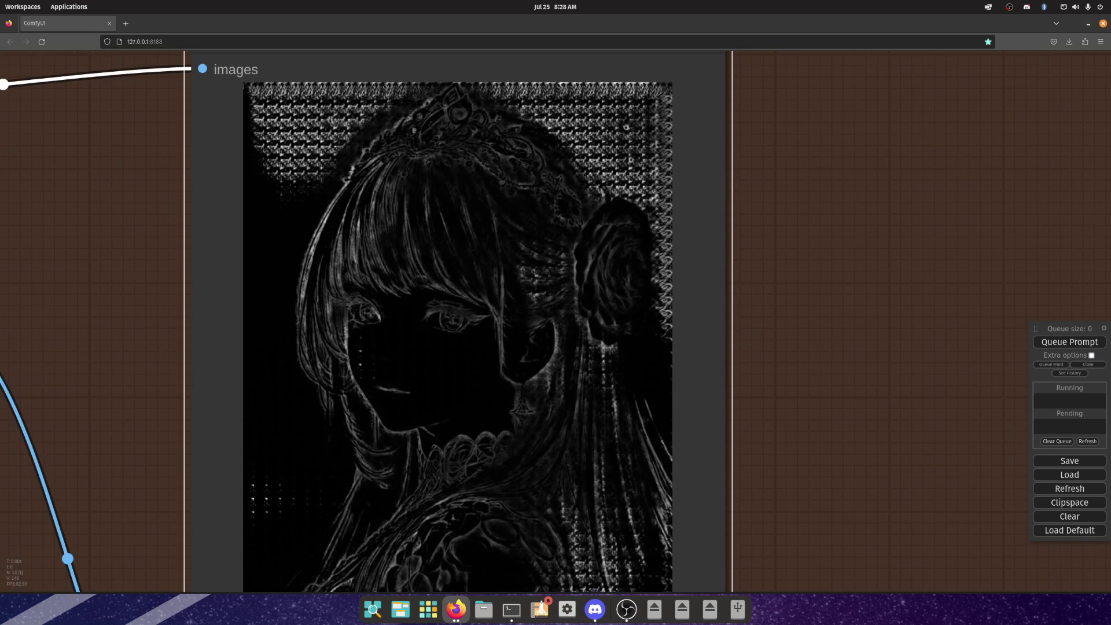
pyautogui.scroll(10, 555, 322)
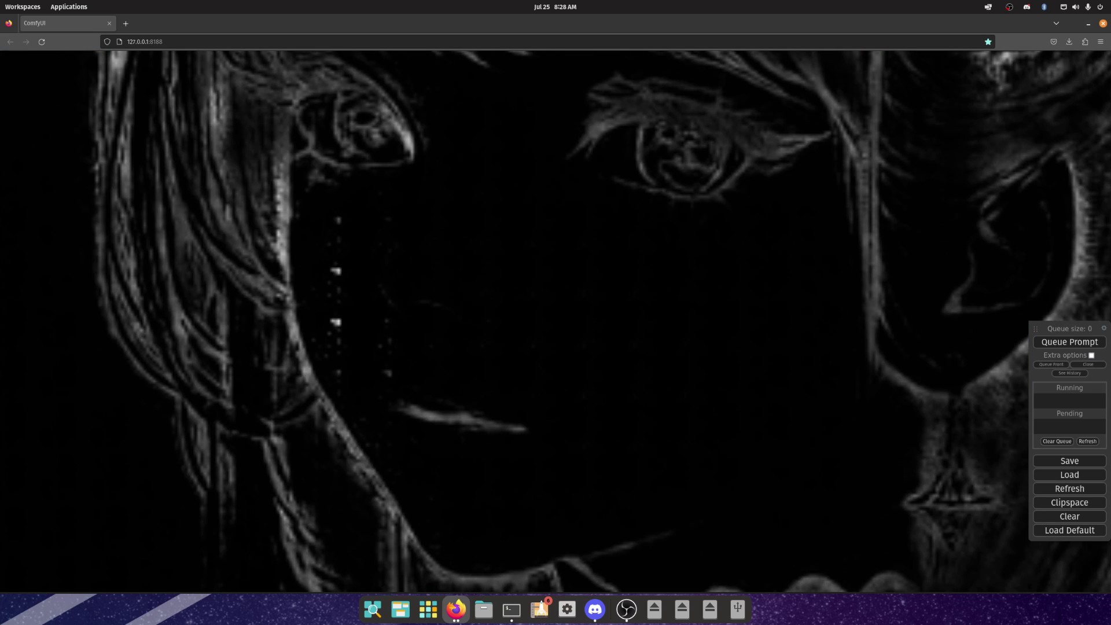
pyautogui.scroll(-10, 243, 370)
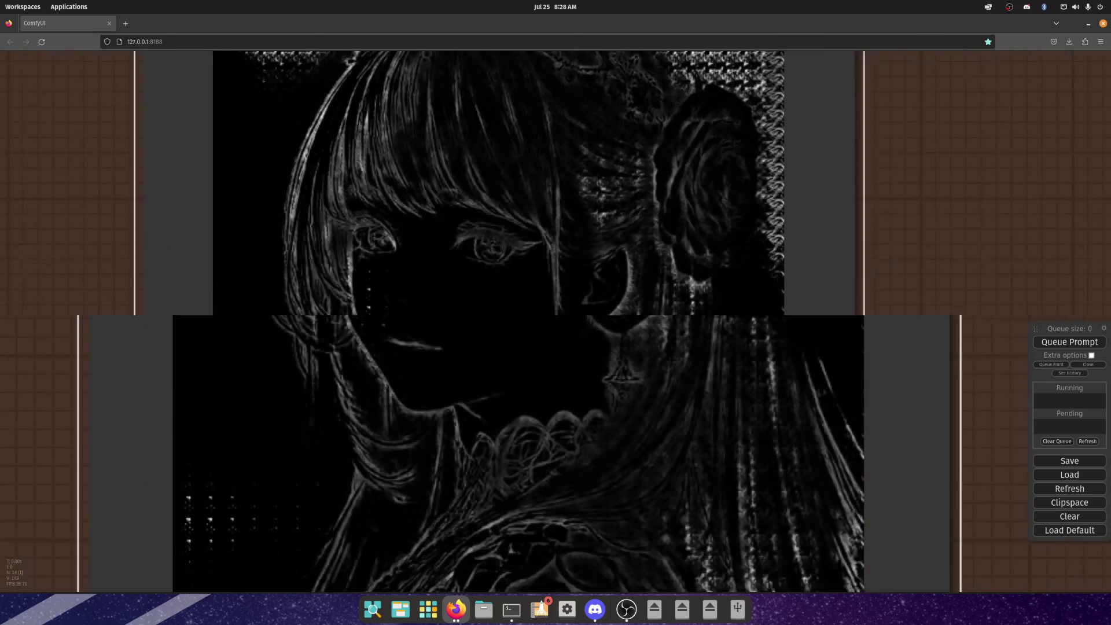
pyautogui.scroll(10, 243, 370)
pyautogui.scroll(-10, 555, 321)
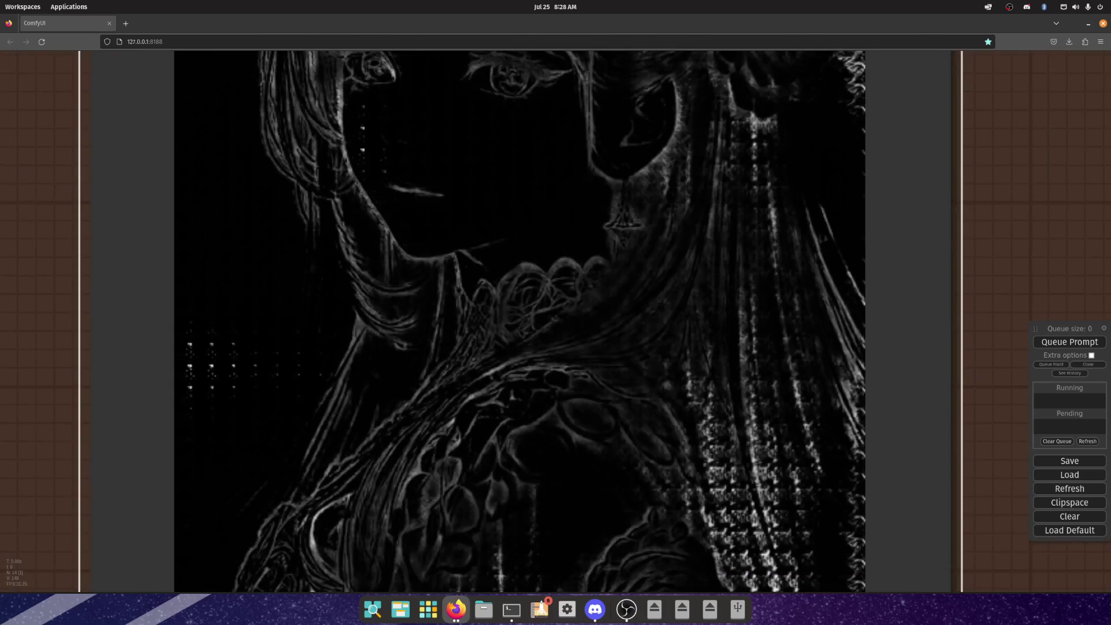
pyautogui.scroll(10, 556, 321)
pyautogui.scroll(-10, 556, 322)
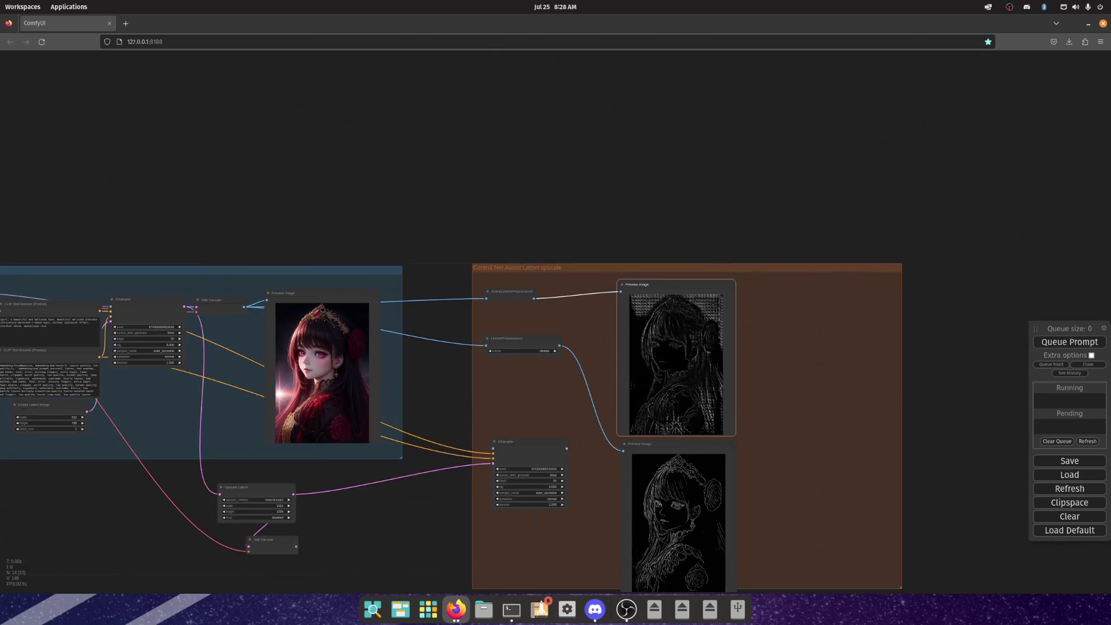
pyautogui.scroll(10, 556, 322)
pyautogui.scroll(-15, 597, 236)
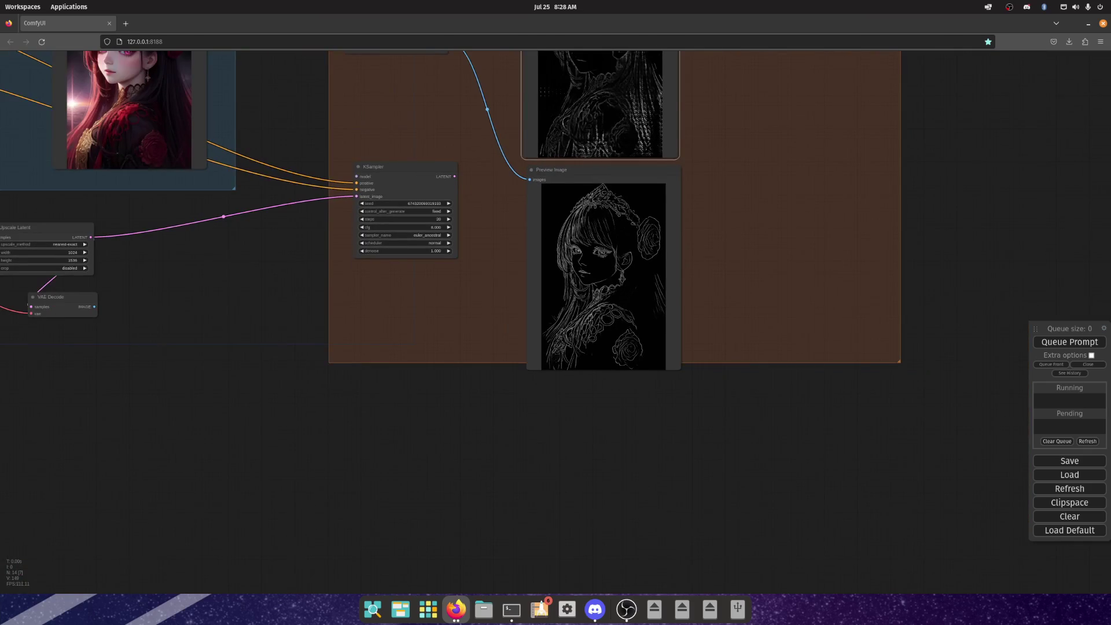
pyautogui.scroll(16, 613, 322)
pyautogui.scroll(-20, 570, 341)
pyautogui.scroll(8, 578, 209)
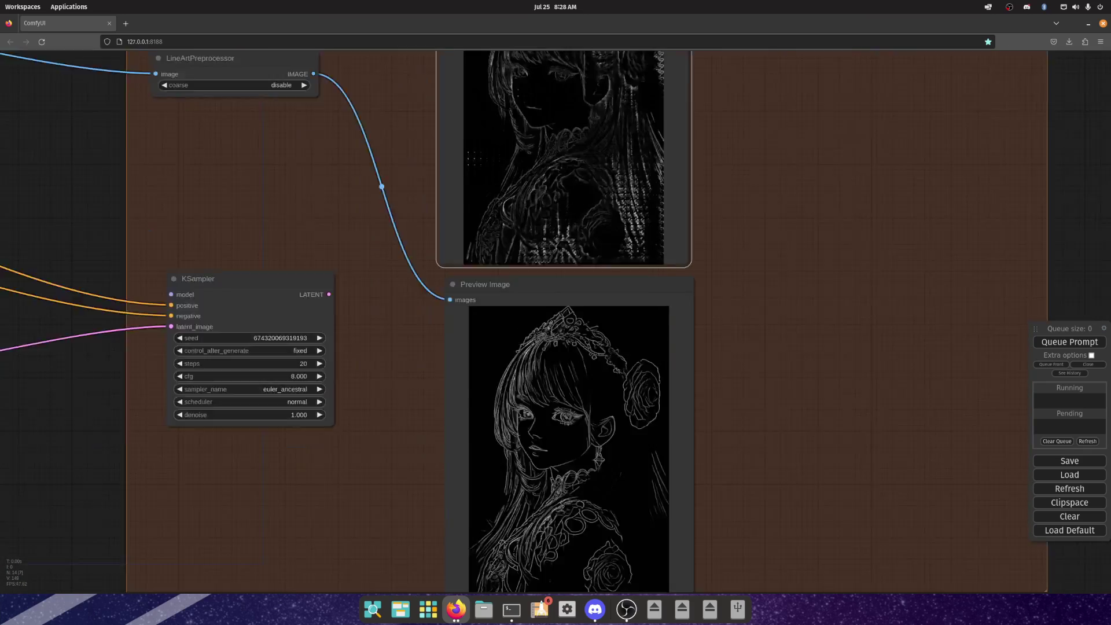
pyautogui.scroll(-10, 579, 208)
pyautogui.scroll(3, 579, 208)
# Remove the AnimeLineArtPreprocessor node and the Preview Image connected to it.
pyautogui.rightClick(374, 70)
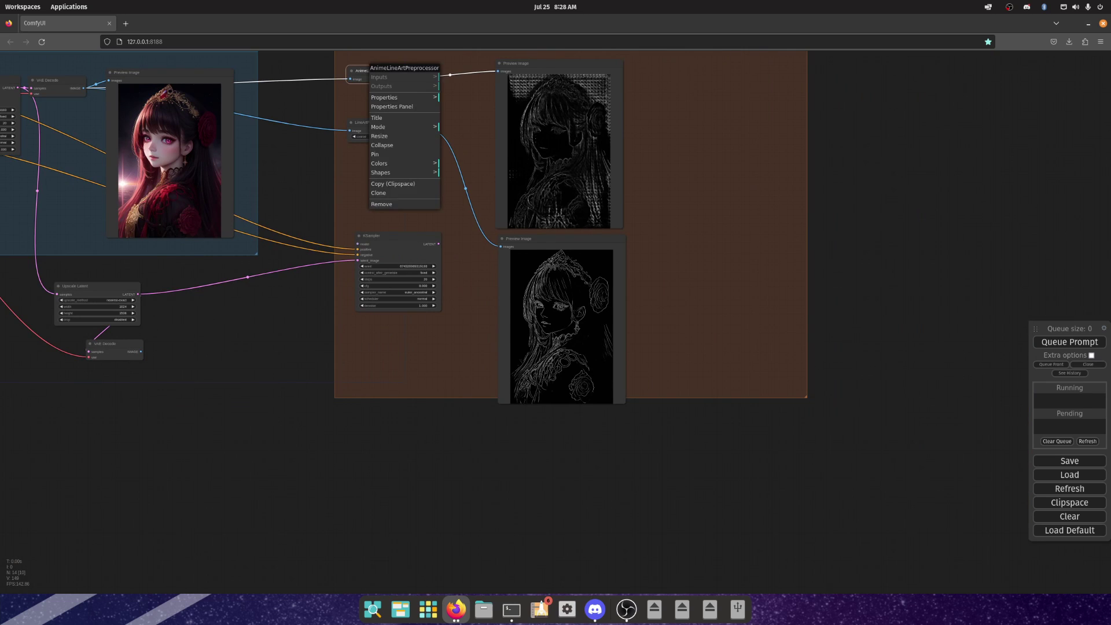
pyautogui.click(399, 204)
pyautogui.rightClick(573, 119)
pyautogui.click(580, 280)
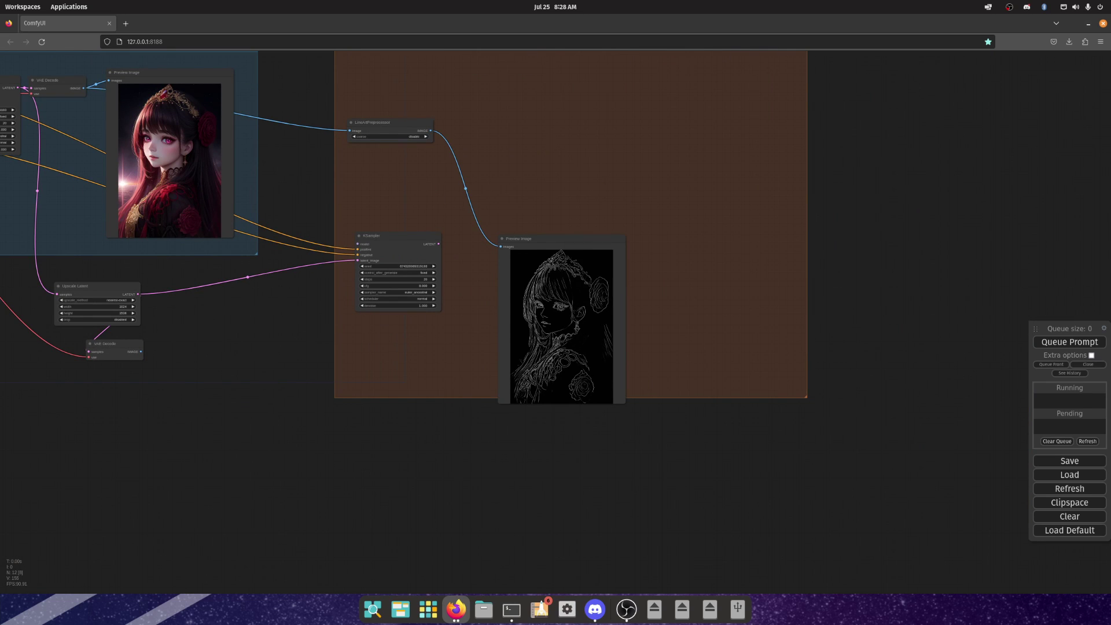
# Move the LineArtPreprocessor to the upper edge of the Control Net group and place its Preview Image beside it.
pyautogui.moveTo(518, 239); pyautogui.dragTo(482, 102)
pyautogui.scroll(5, 358, 115)
pyautogui.scroll(8, 437, 161)
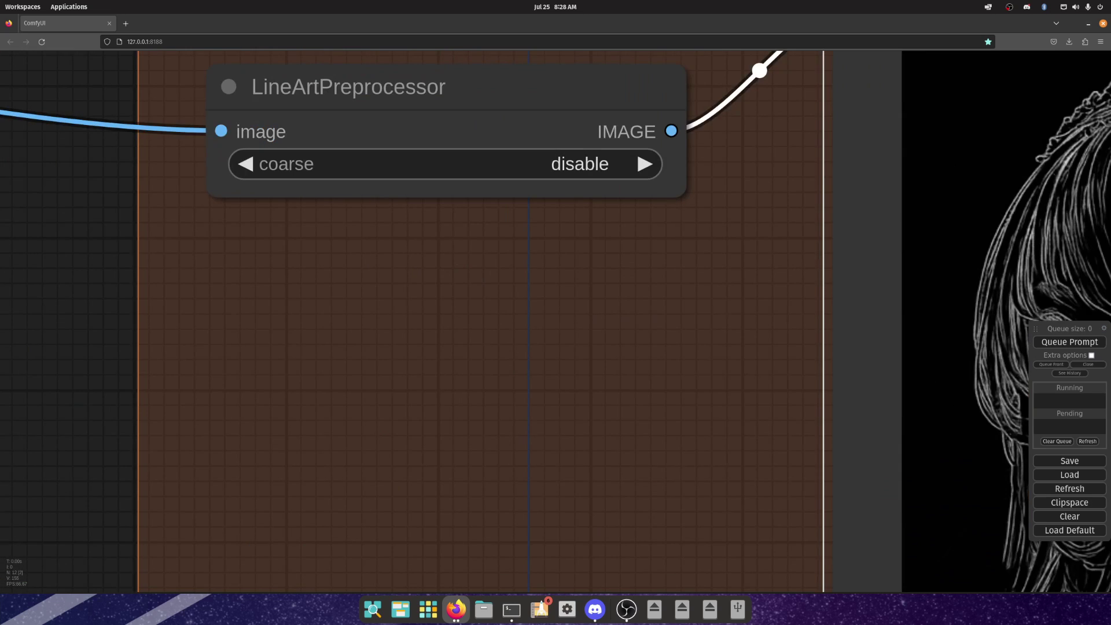
pyautogui.scroll(-13, 381, 150)
pyautogui.moveTo(370, 191); pyautogui.dragTo(450, 322)
pyautogui.moveTo(660, 229); pyautogui.dragTo(784, 236)
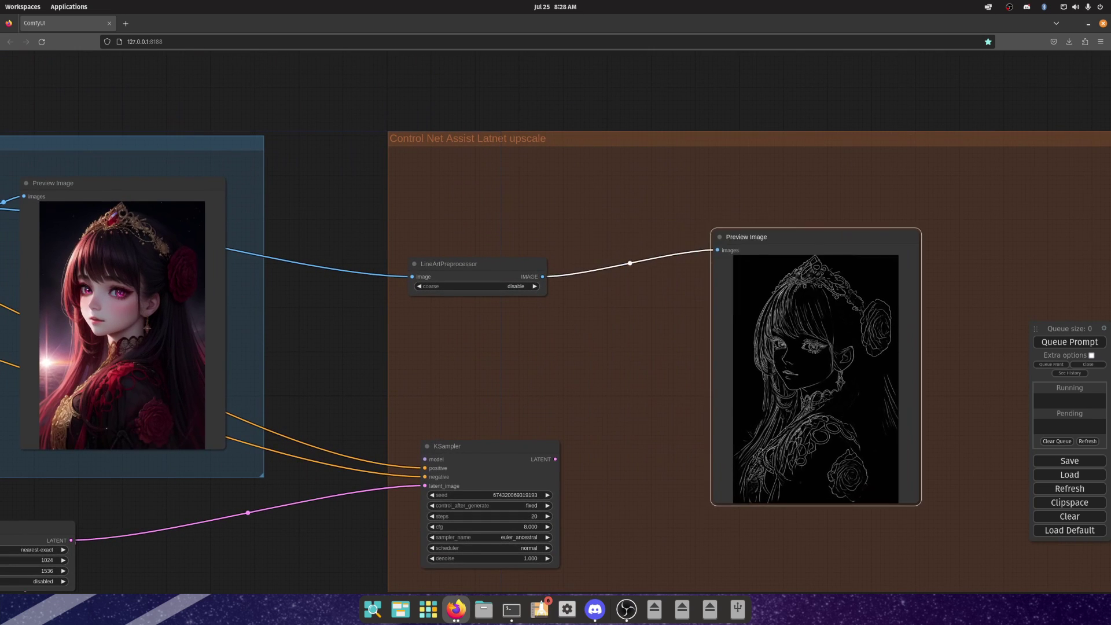
pyautogui.moveTo(474, 264); pyautogui.dragTo(466, 161)
pyautogui.moveTo(770, 236); pyautogui.dragTo(656, 164)
pyautogui.moveTo(520, 289); pyautogui.dragTo(658, 296)
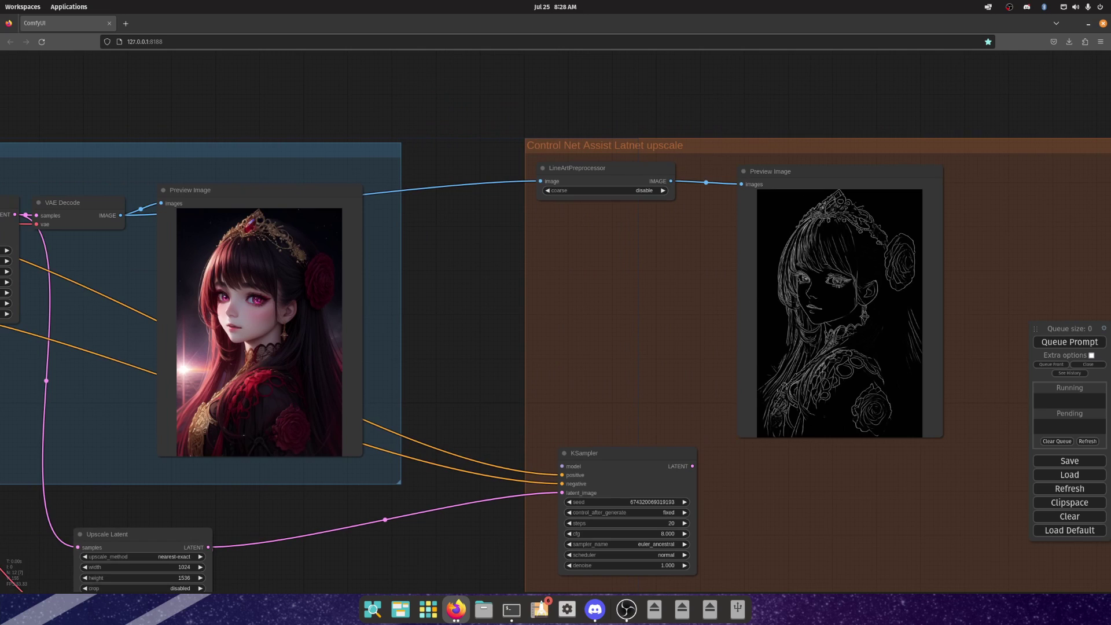
# Move the second KSampler slightly lower to make room beneath the LineArtPreprocessor.
pyautogui.scroll(15, 255, 336)
pyautogui.scroll(-12, 254, 335)
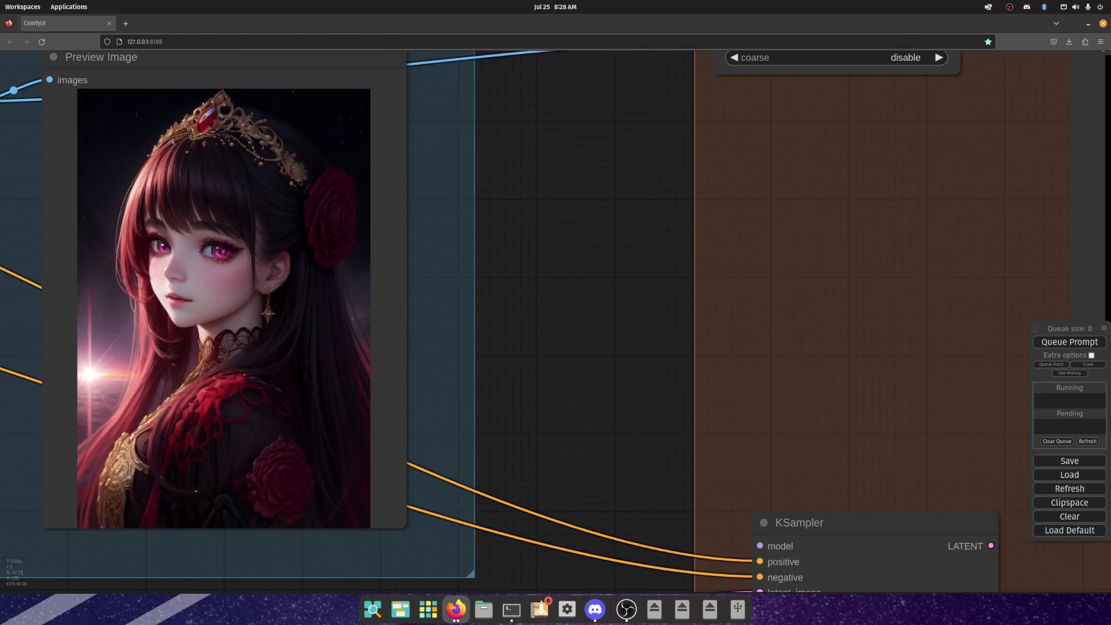
pyautogui.moveTo(666, 261); pyautogui.dragTo(324, 218)
pyautogui.scroll(-6, 368, 327)
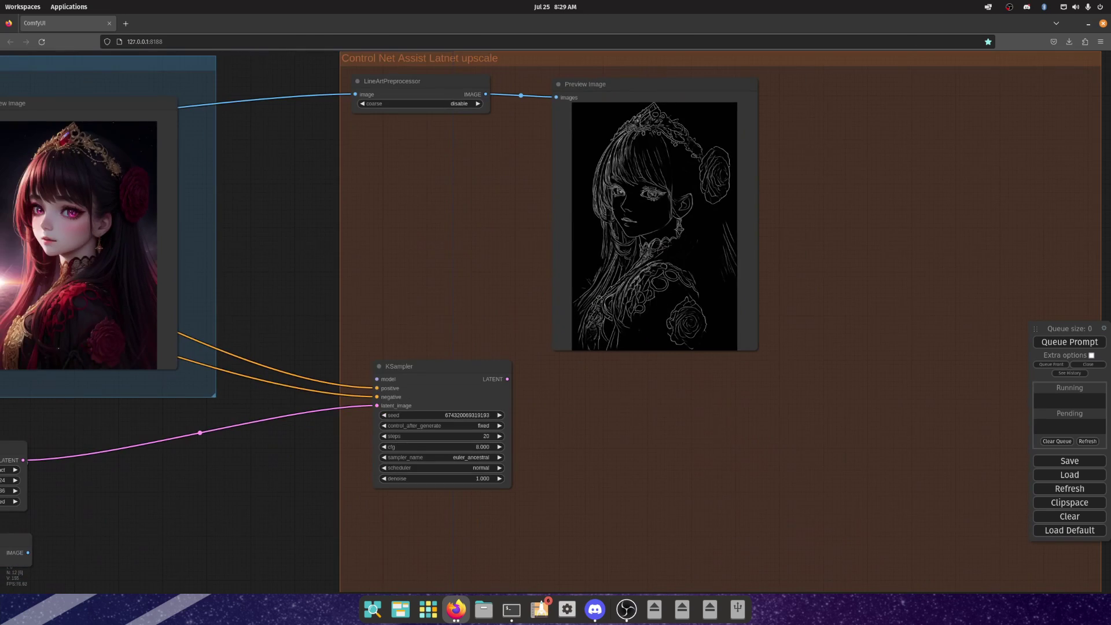
pyautogui.click(442, 366)
pyautogui.moveTo(442, 366); pyautogui.dragTo(443, 393)
# Add an Apply ControlNet node between the LineArtPreprocessor and the second KSampler.
pyautogui.moveTo(411, 265); pyautogui.dragTo(459, 255)
pyautogui.rightClick(458, 254)
pyautogui.click(484, 256)
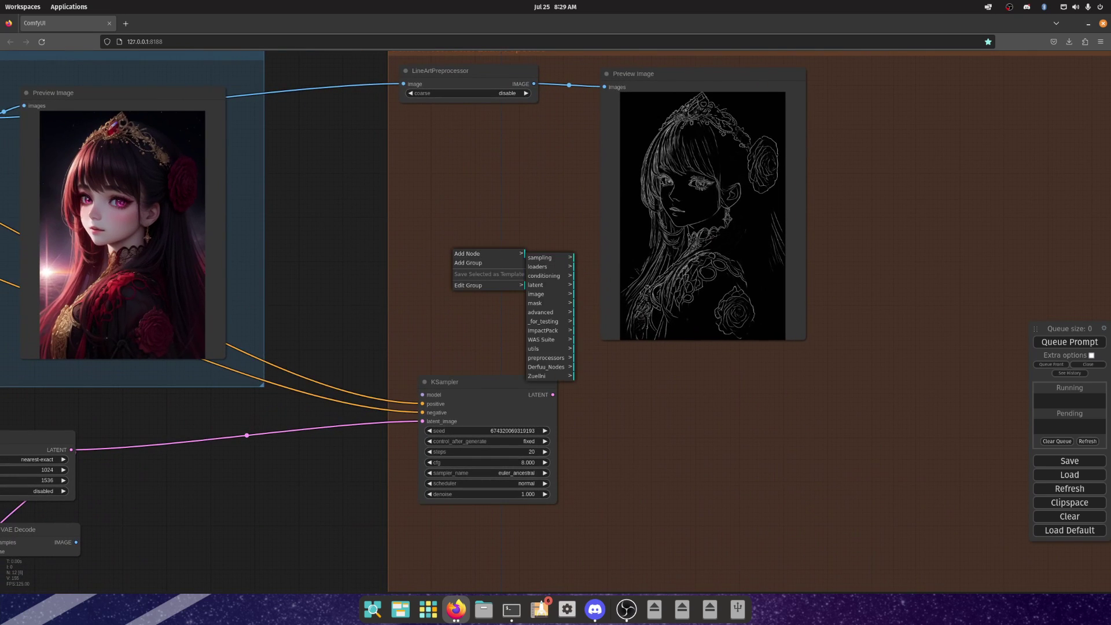
pyautogui.click(544, 276)
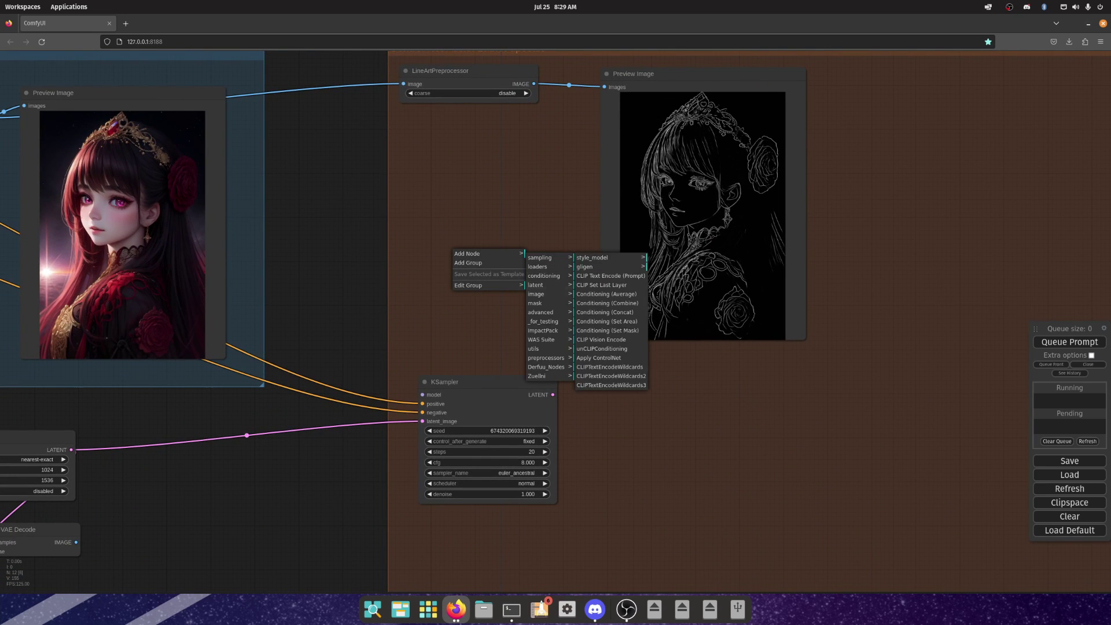
pyautogui.click(602, 358)
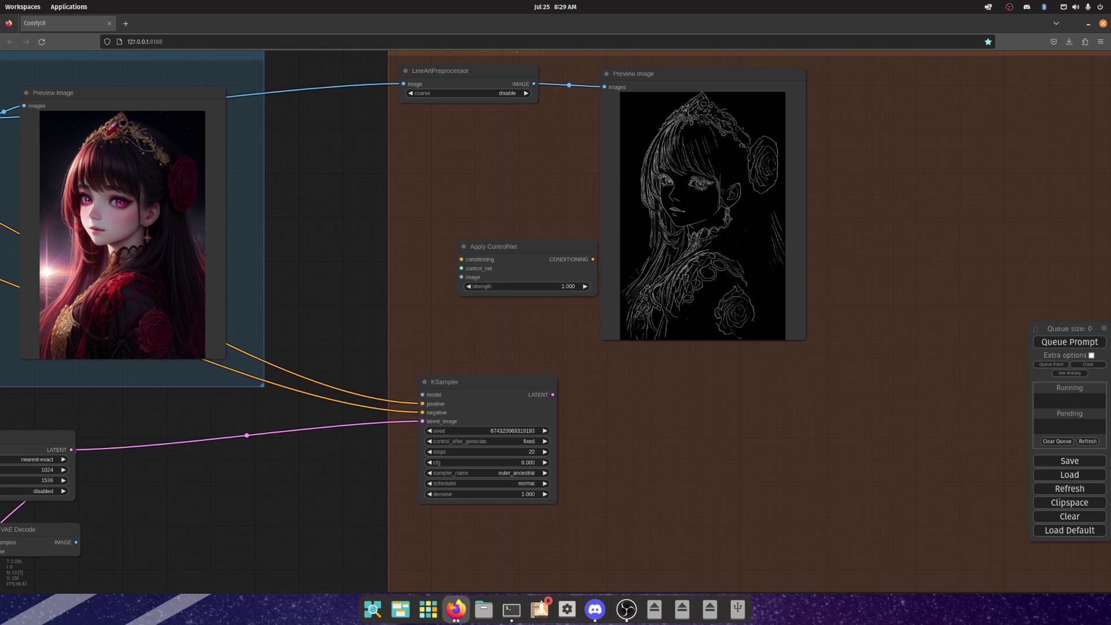
# Feed the LineArtPreprocessor's image output into the Apply ControlNet node and place that node just beneath the preprocessor.
pyautogui.moveTo(492, 248); pyautogui.dragTo(455, 260)
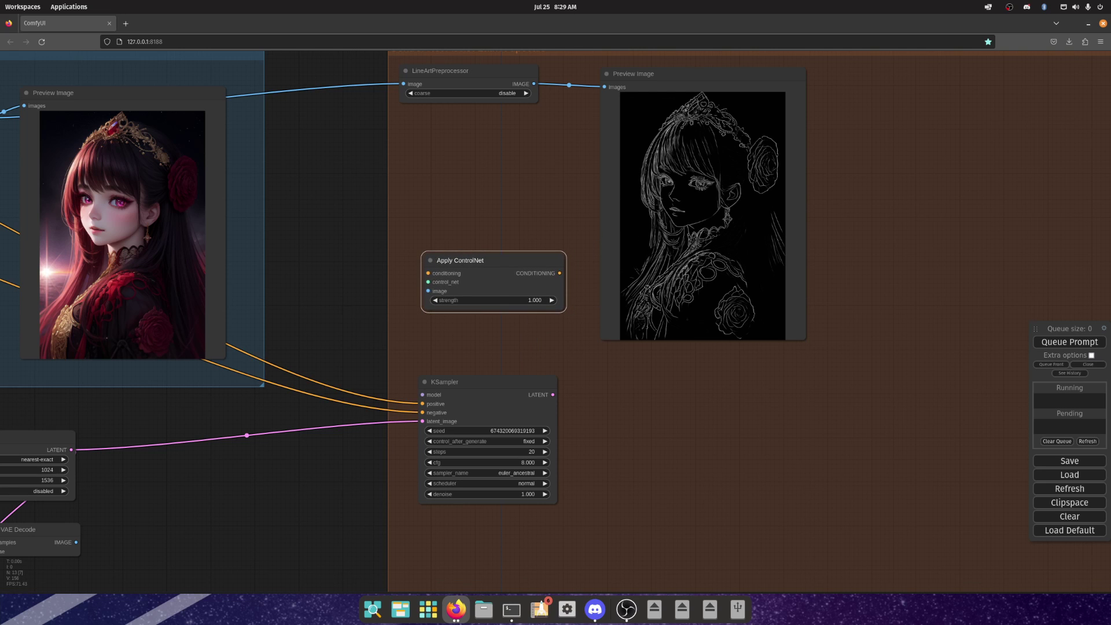
pyautogui.moveTo(324, 243); pyautogui.dragTo(429, 229)
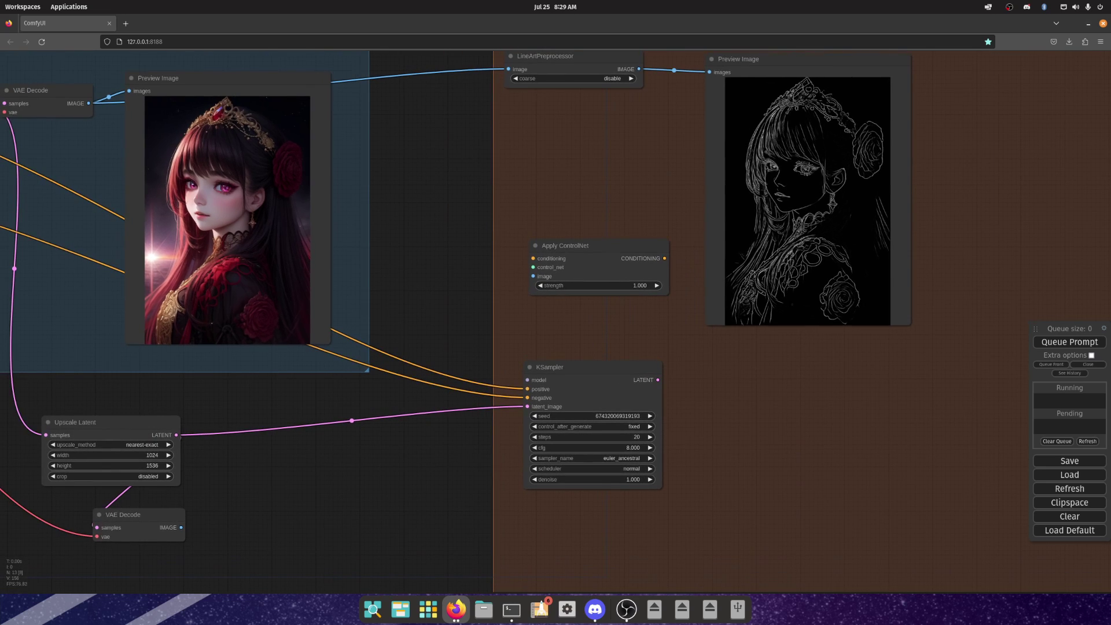
pyautogui.click(573, 57)
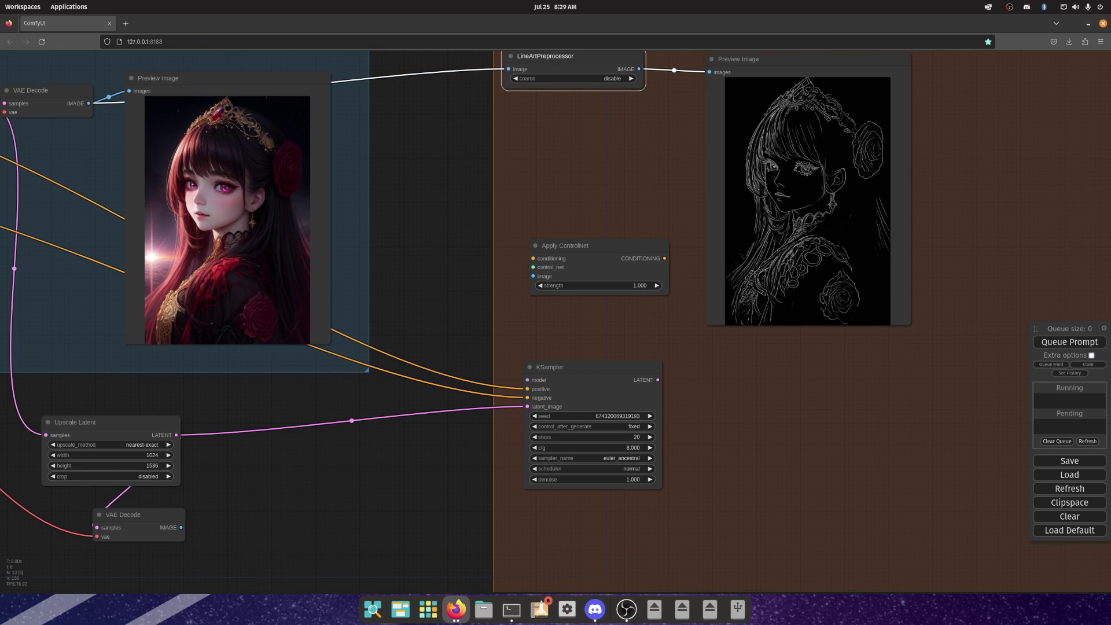
pyautogui.moveTo(428, 196); pyautogui.dragTo(335, 301)
pyautogui.moveTo(480, 349); pyautogui.dragTo(478, 260)
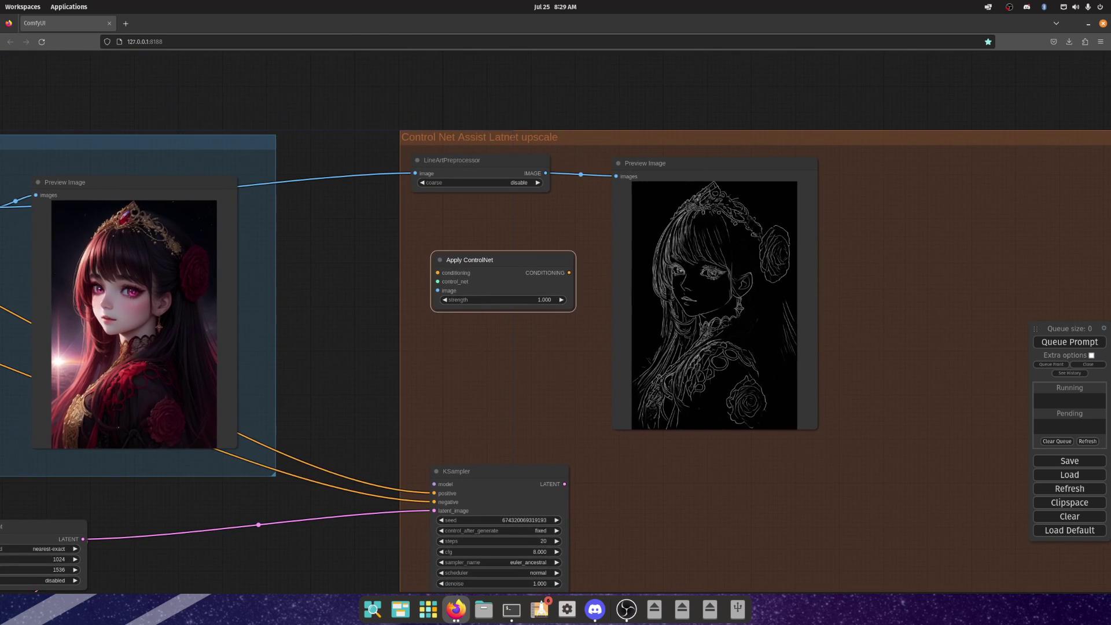
pyautogui.moveTo(545, 173); pyautogui.dragTo(437, 290)
pyautogui.moveTo(478, 260); pyautogui.dragTo(488, 299)
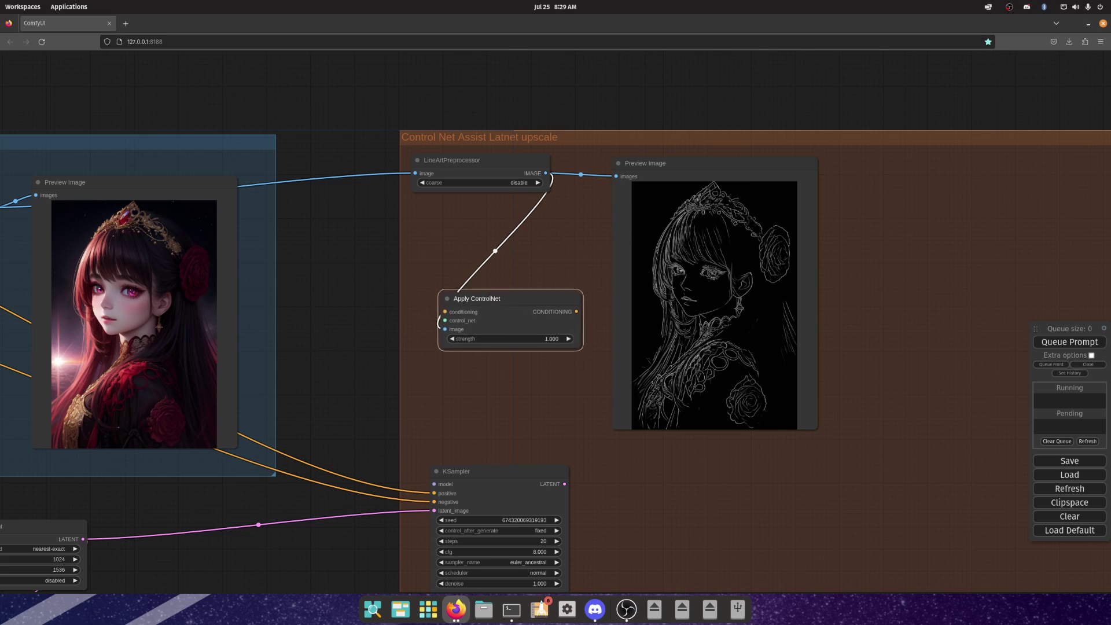
pyautogui.click(458, 159)
pyautogui.click(488, 298)
pyautogui.moveTo(477, 299); pyautogui.dragTo(475, 247)
# Add a Load ControlNet Model node directly beneath the Apply ControlNet node.
pyautogui.rightClick(488, 329)
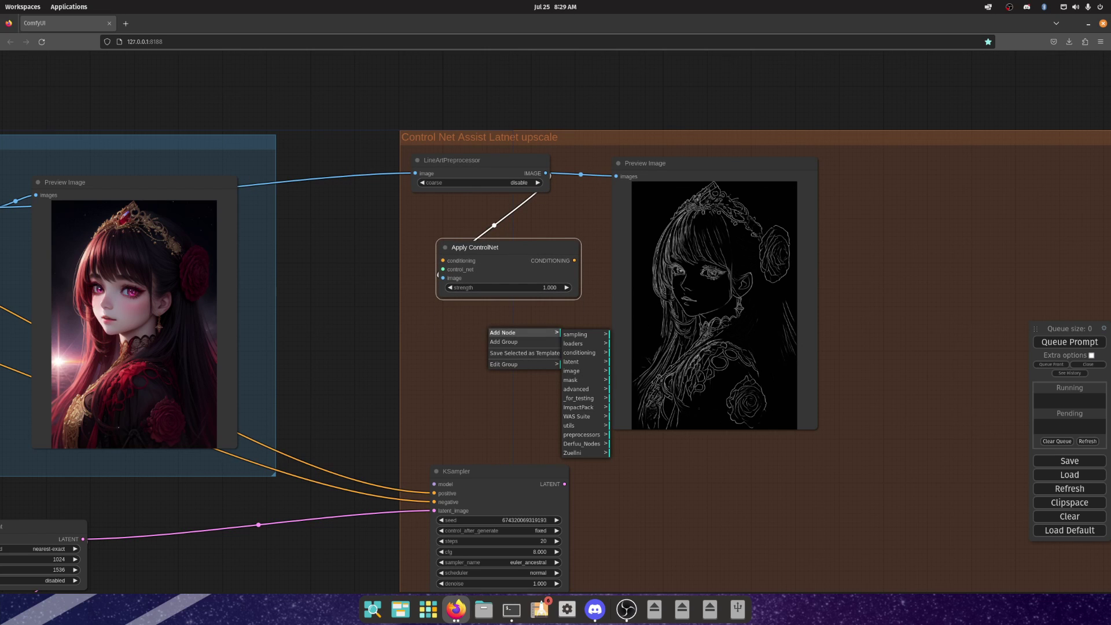
pyautogui.click(573, 343)
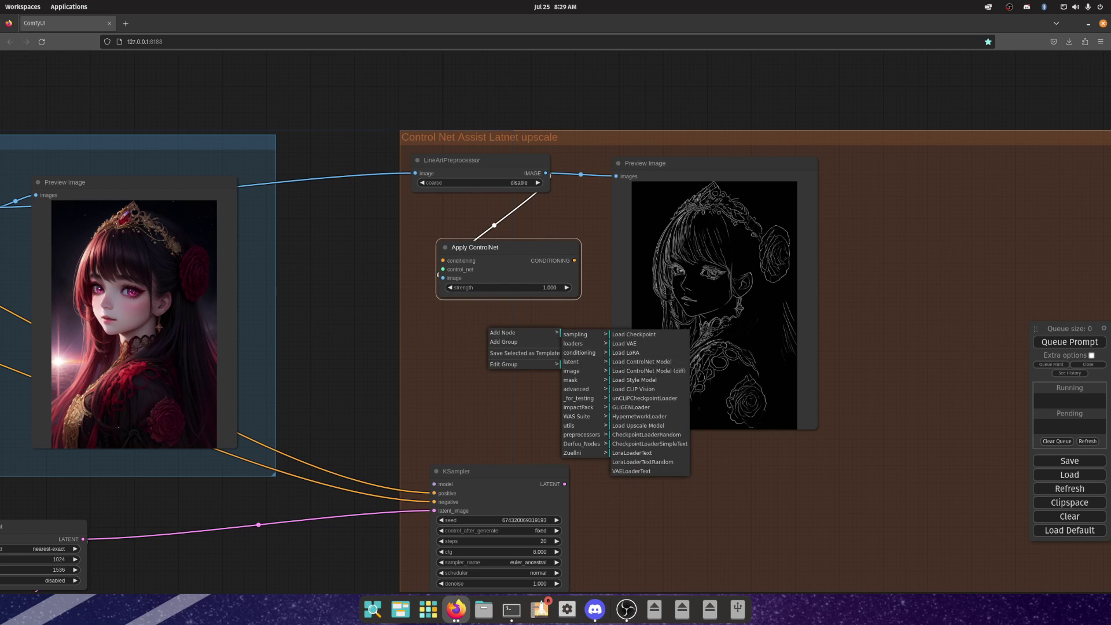
pyautogui.click(642, 362)
pyautogui.moveTo(501, 316); pyautogui.dragTo(479, 314)
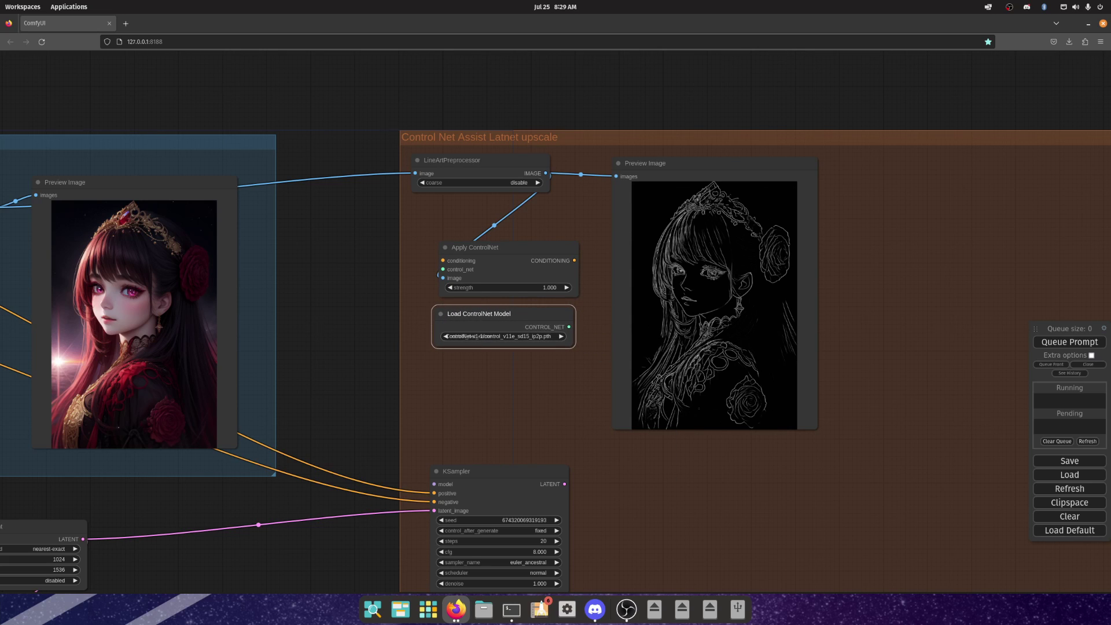
# Load the control_v11p_sd15_lineart.pth model in the ControlNet loader and link its output to Apply ControlNet's control_net input.
pyautogui.moveTo(479, 160); pyautogui.dragTo(479, 161)
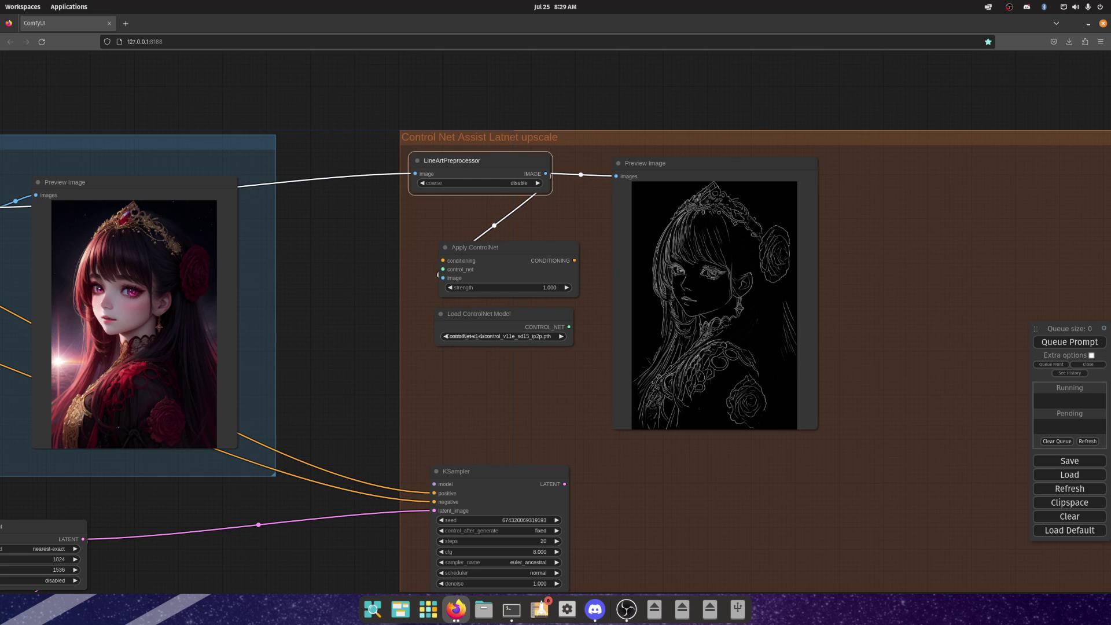
pyautogui.click(505, 336)
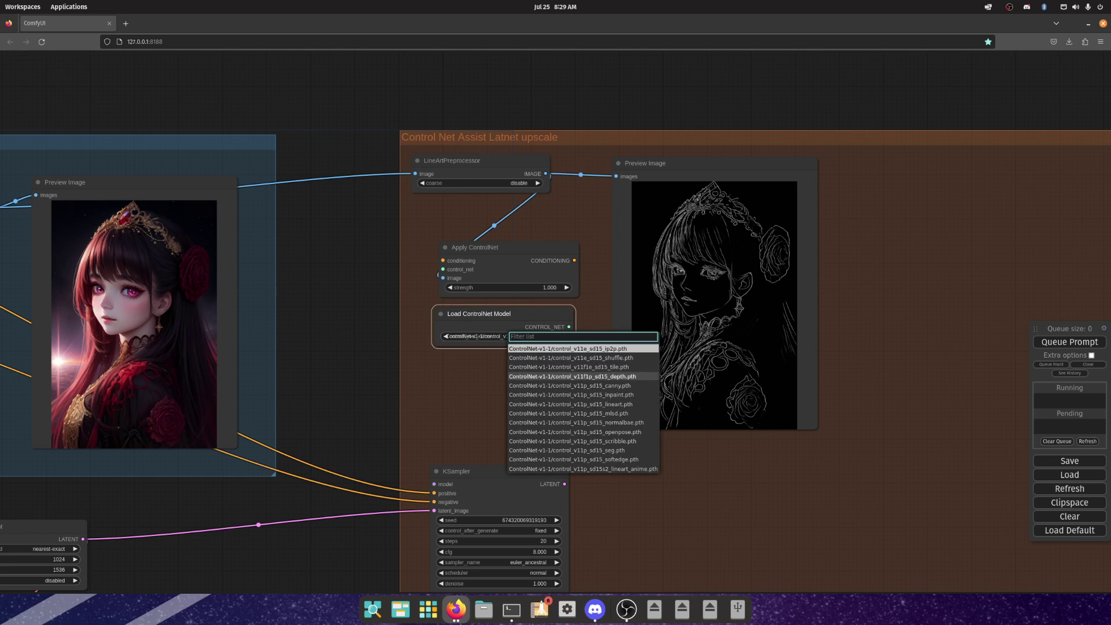
pyautogui.click(570, 404)
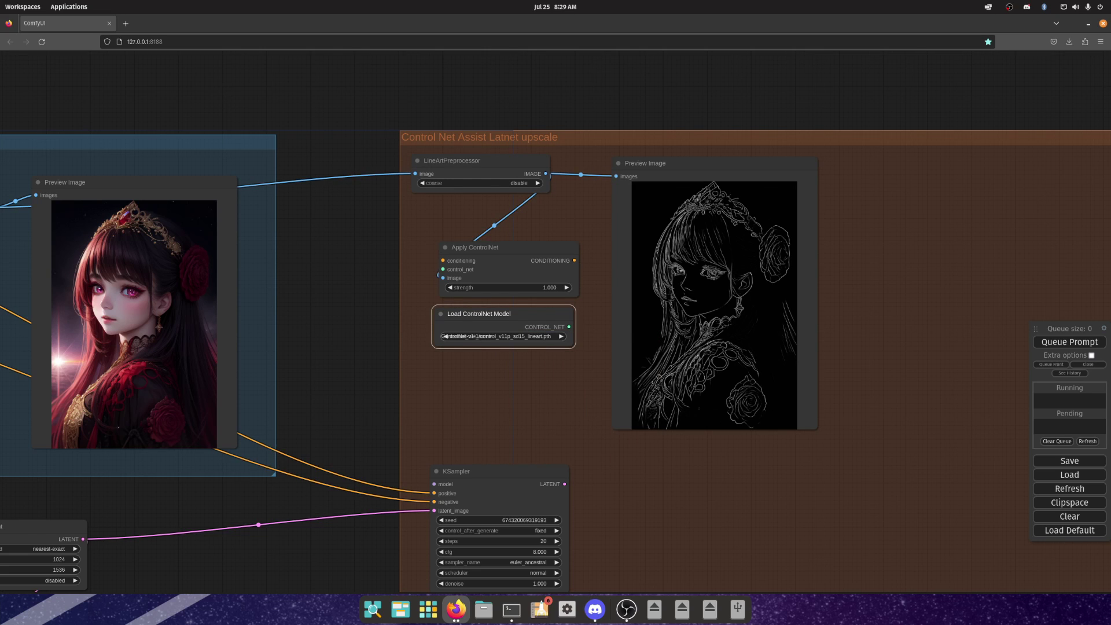
pyautogui.moveTo(569, 327); pyautogui.dragTo(443, 269)
# Route the positive prompt's conditioning through Apply ControlNet into the second KSampler's positive input.
pyautogui.moveTo(347, 376); pyautogui.dragTo(620, 333)
pyautogui.scroll(-1, 619, 332)
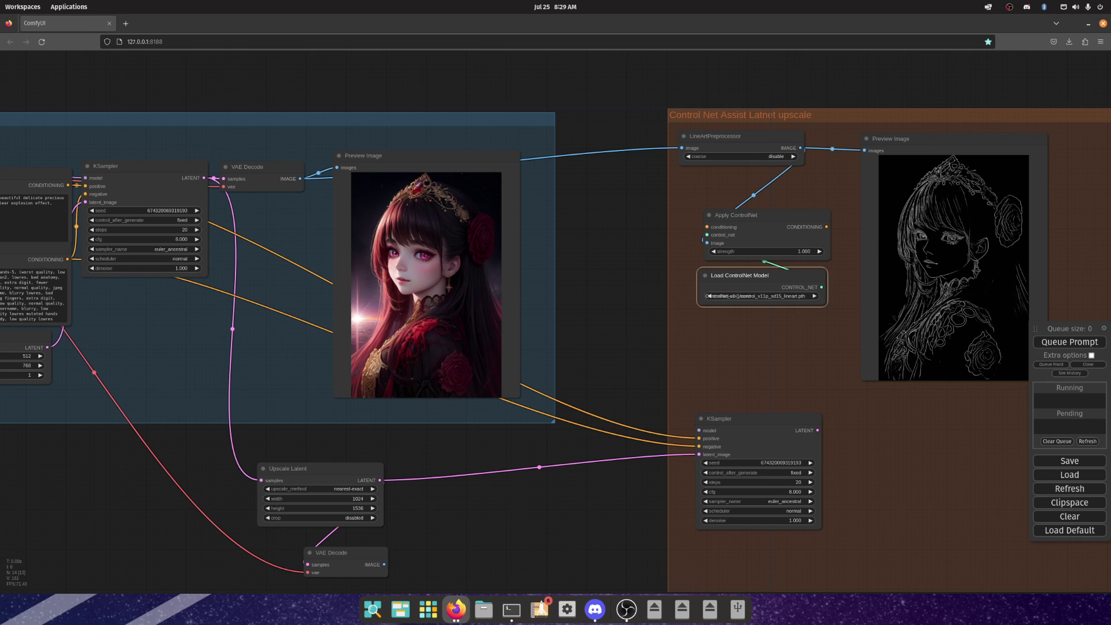
pyautogui.moveTo(68, 184); pyautogui.dragTo(707, 227)
pyautogui.moveTo(826, 227); pyautogui.dragTo(699, 439)
# Connect the Load Checkpoint node's model output to the second KSampler's model input.
pyautogui.moveTo(595, 336); pyautogui.dragTo(806, 278)
pyautogui.scroll(-2, 806, 278)
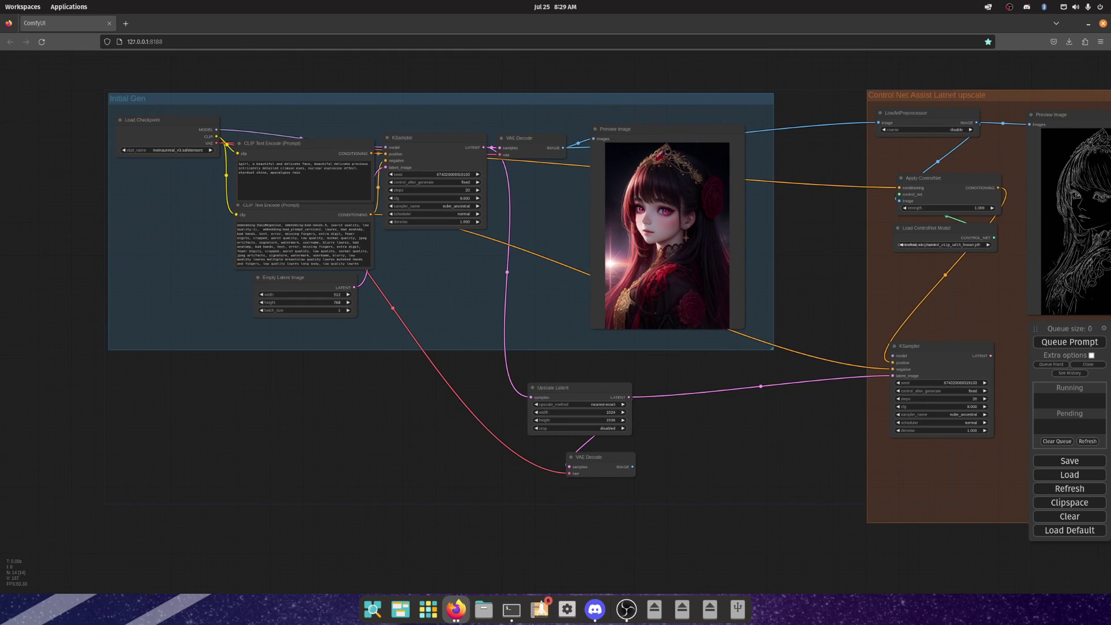
pyautogui.moveTo(216, 130); pyautogui.dragTo(893, 356)
# Duplicate the initial VAE Decode beside the second KSampler and feed it that sampler's latent and the checkpoint's VAE.
pyautogui.moveTo(822, 290); pyautogui.dragTo(472, 262)
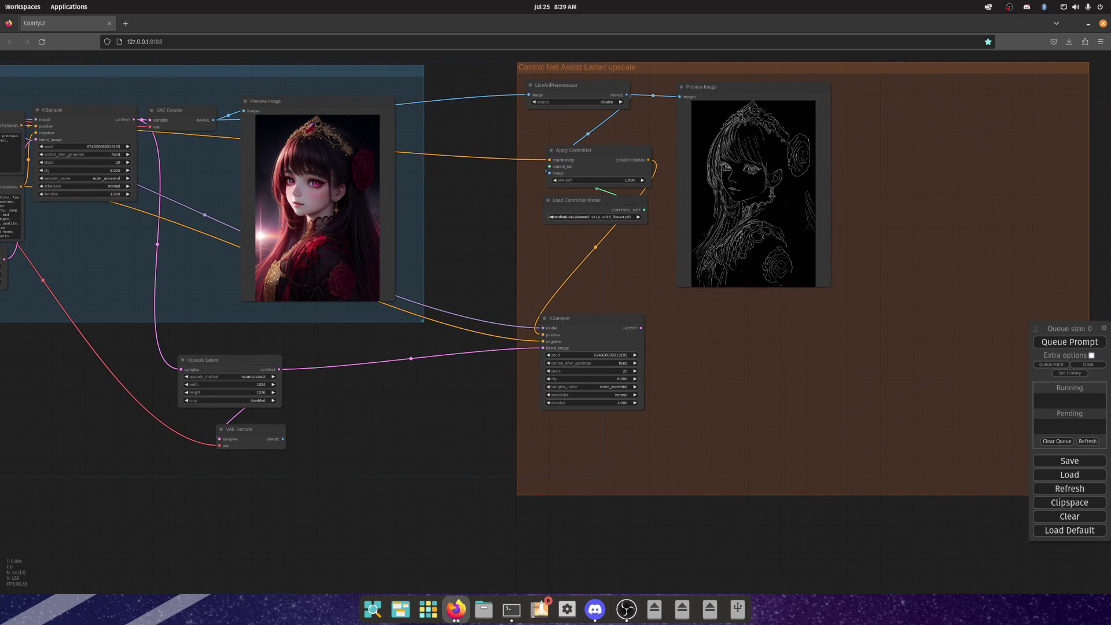
pyautogui.click(172, 117)
pyautogui.rightClick(172, 118)
pyautogui.click(184, 232)
pyautogui.moveTo(184, 114)
pyautogui.mouseDown()
pyautogui.moveTo(690, 325)
pyautogui.moveTo(671, 334)
pyautogui.mouseUp()
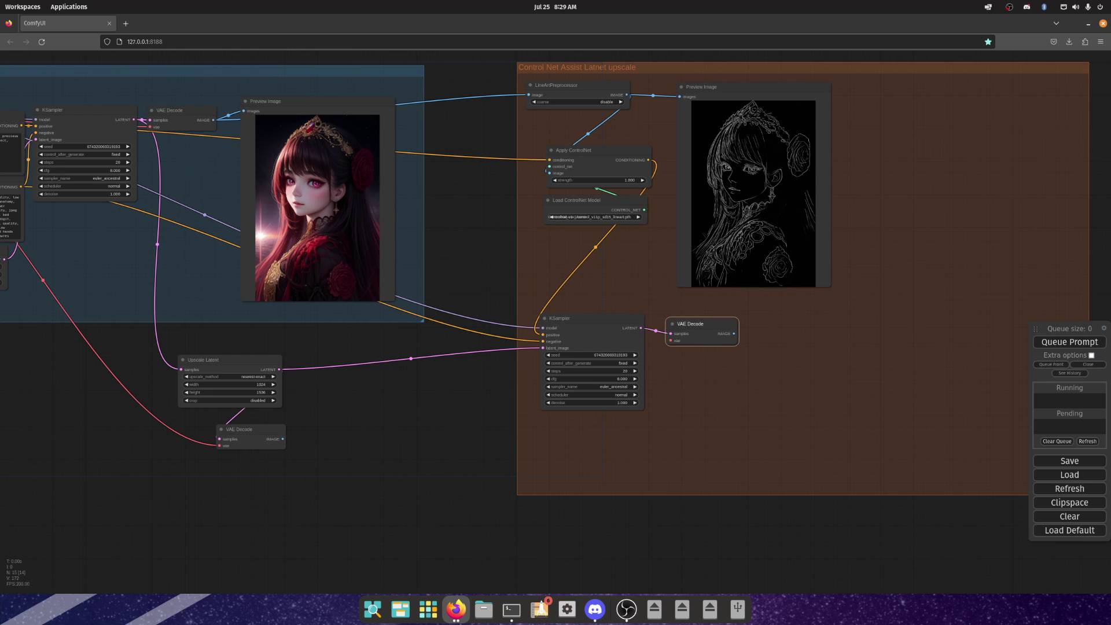
pyautogui.moveTo(389, 424); pyautogui.dragTo(585, 389)
pyautogui.scroll(-2, 585, 389)
pyautogui.moveTo(152, 134); pyautogui.dragTo(818, 320)
# Add a Preview Image node to the Control Net group and connect it to the new VAE Decode's image output.
pyautogui.moveTo(822, 474); pyautogui.dragTo(555, 480)
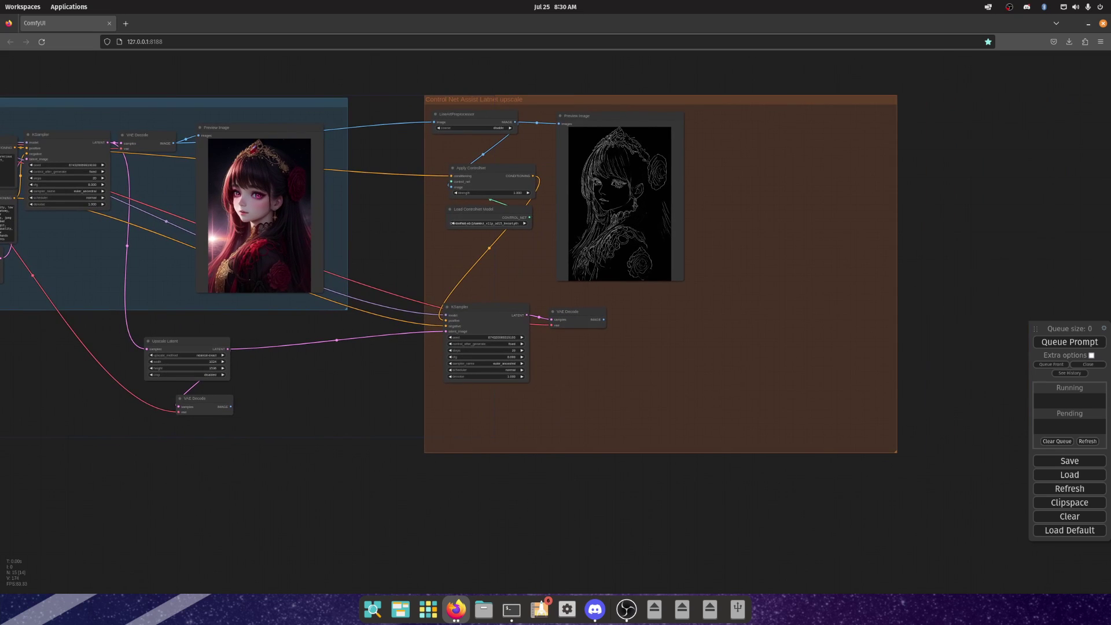
pyautogui.rightClick(610, 191)
pyautogui.click(622, 331)
pyautogui.moveTo(625, 269); pyautogui.dragTo(777, 420)
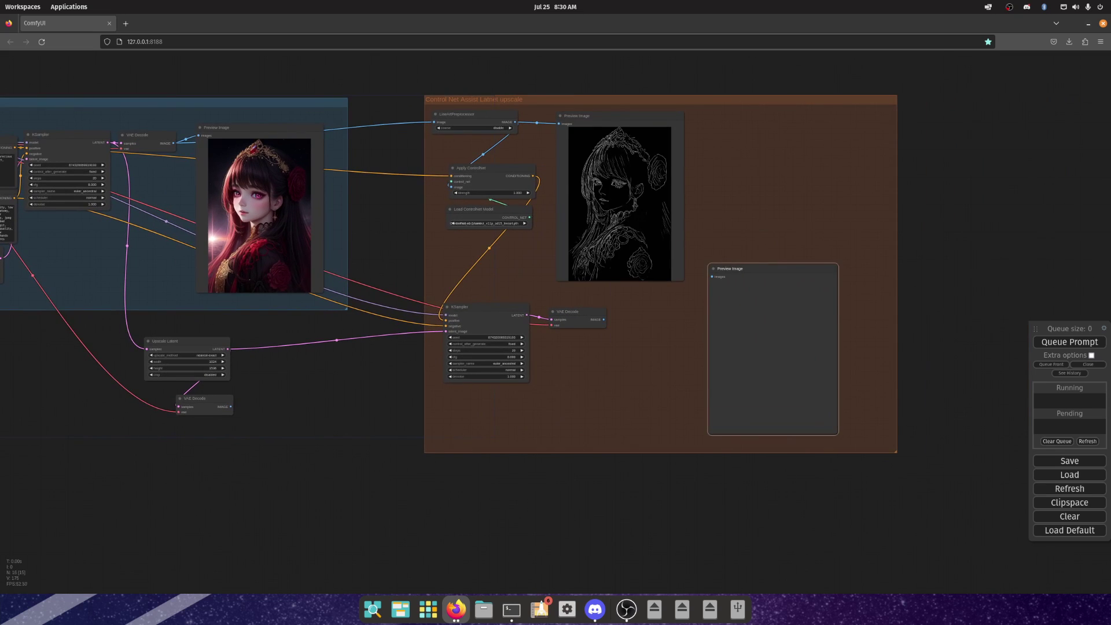
pyautogui.moveTo(604, 320)
pyautogui.mouseDown()
pyautogui.moveTo(745, 252)
pyautogui.moveTo(743, 155)
pyautogui.mouseUp()
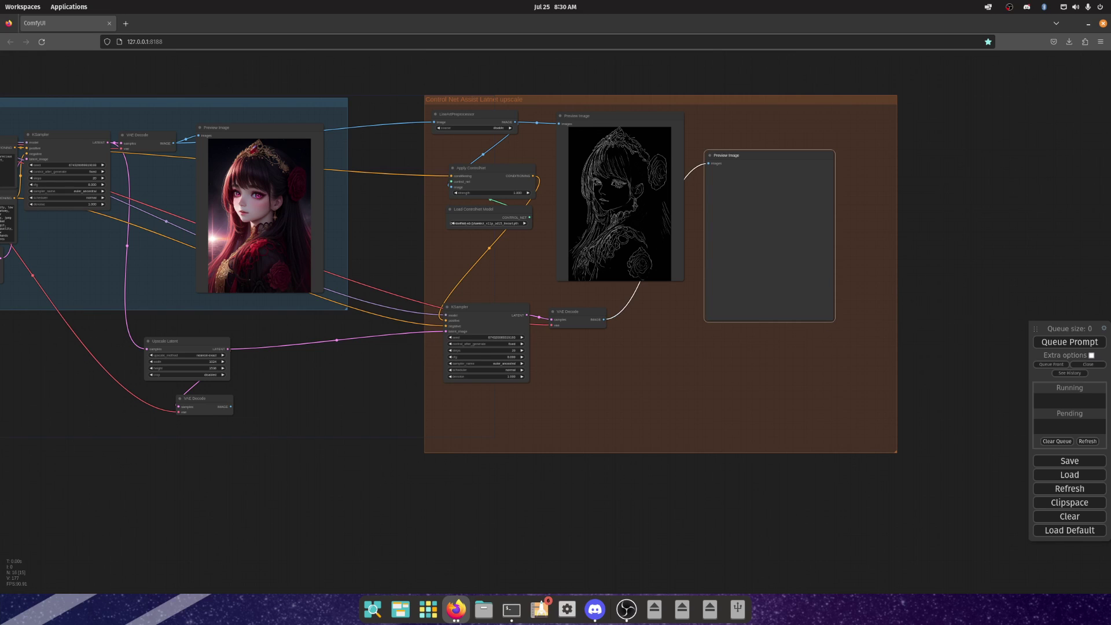
# Enlarge the new Preview Image node and position it to fill the empty area beside the line-art preview.
pyautogui.moveTo(834, 320); pyautogui.dragTo(898, 447)
pyautogui.moveTo(769, 155)
pyautogui.mouseDown()
pyautogui.moveTo(754, 122)
pyautogui.moveTo(733, 114)
pyautogui.mouseUp()
pyautogui.moveTo(878, 406); pyautogui.dragTo(894, 443)
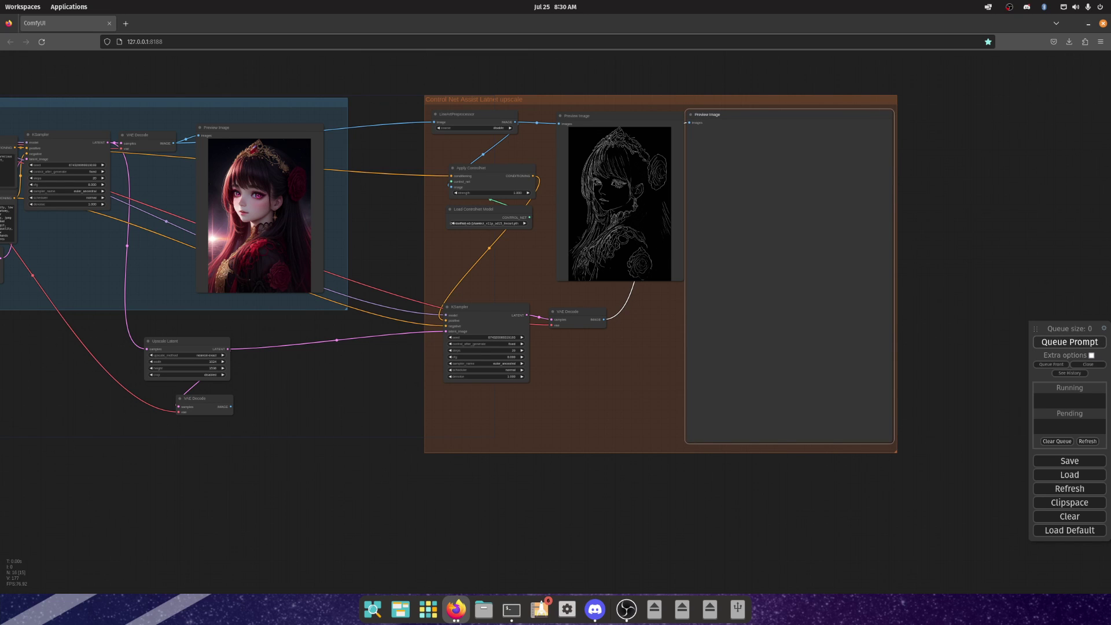
# Set the second KSampler's steps to 50 and queue the prompt.
pyautogui.scroll(4, 501, 345)
pyautogui.moveTo(501, 352); pyautogui.dragTo(507, 352)
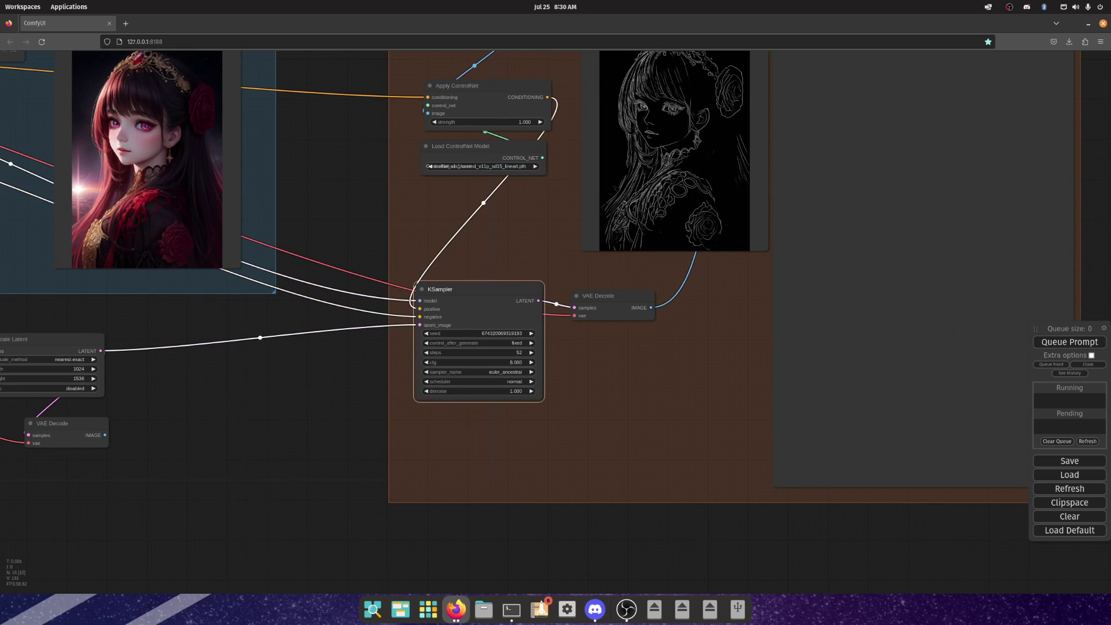
pyautogui.hotkey('ctrl', 'Return')
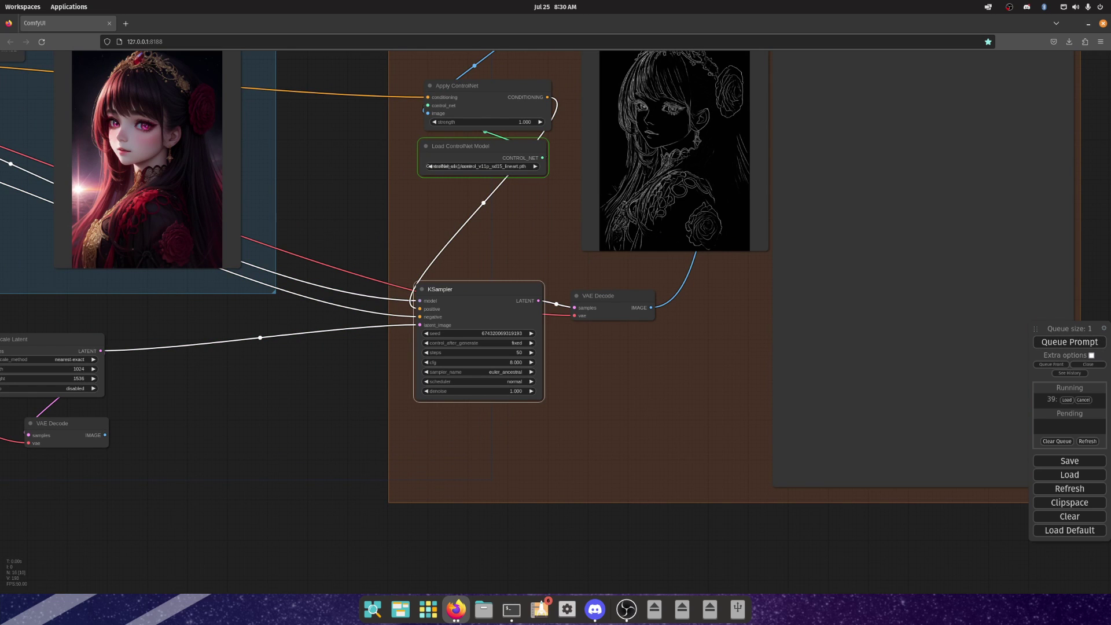
# Examine the initial generation's preview image and the links leading to the second KSampler.
pyautogui.scroll(-5, 256, 402)
pyautogui.moveTo(256, 402); pyautogui.dragTo(393, 443)
pyautogui.scroll(10, 162, 259)
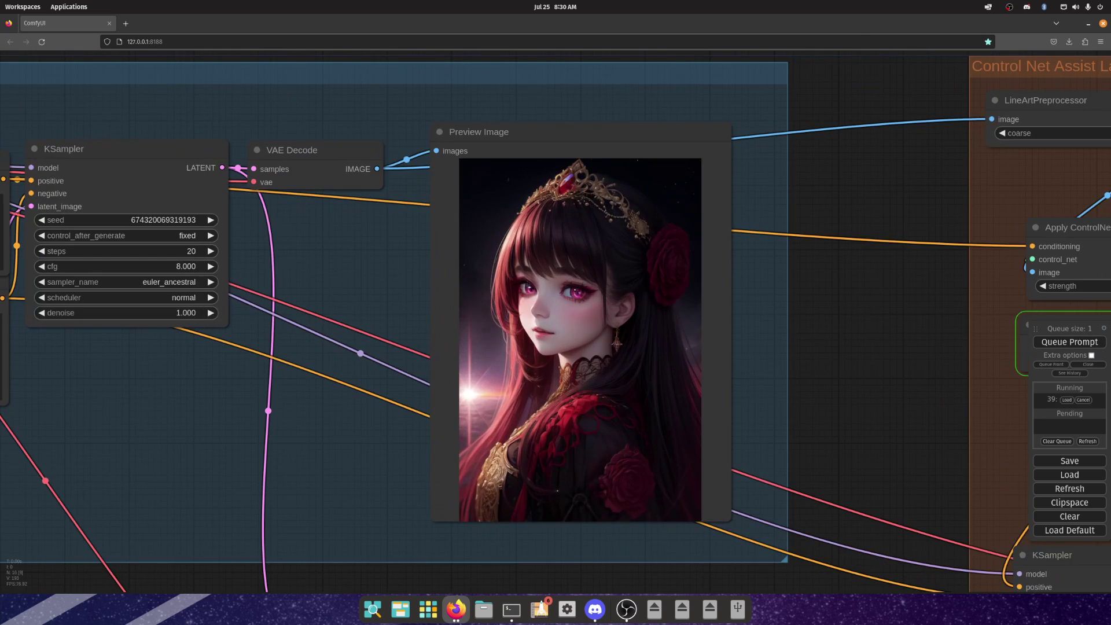
pyautogui.scroll(-6, 543, 301)
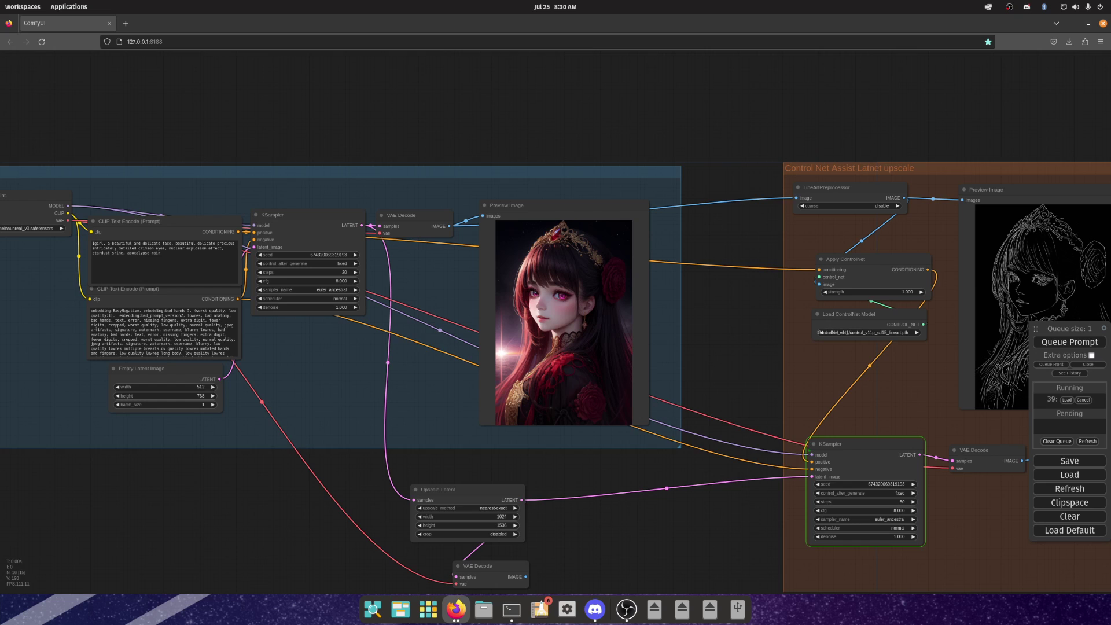
pyautogui.moveTo(716, 301); pyautogui.dragTo(639, 257)
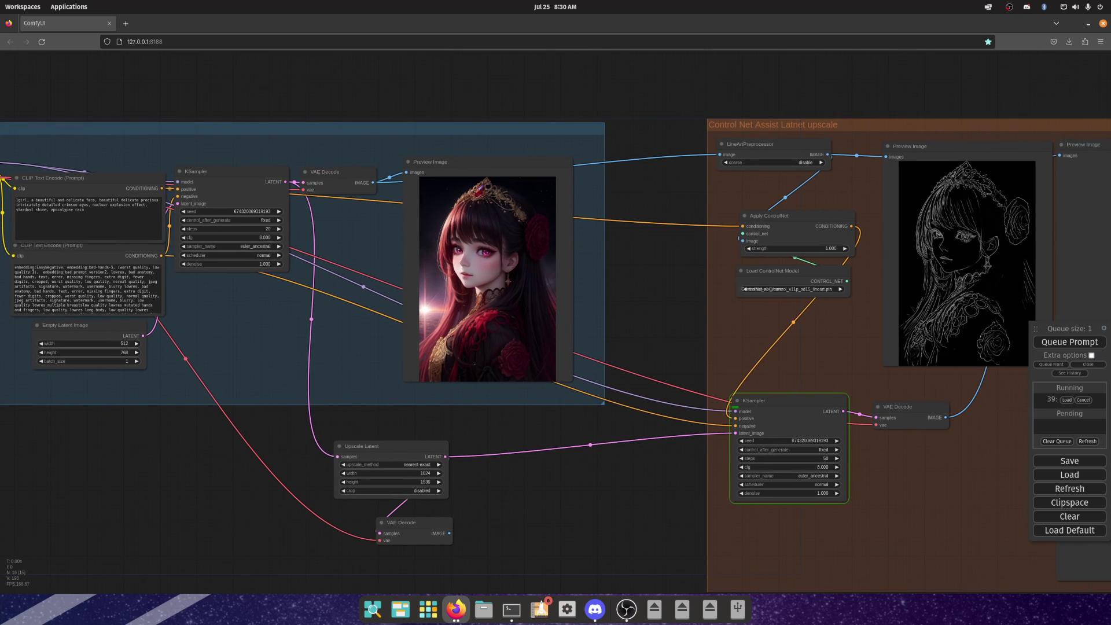
pyautogui.moveTo(639, 257); pyautogui.dragTo(889, 269)
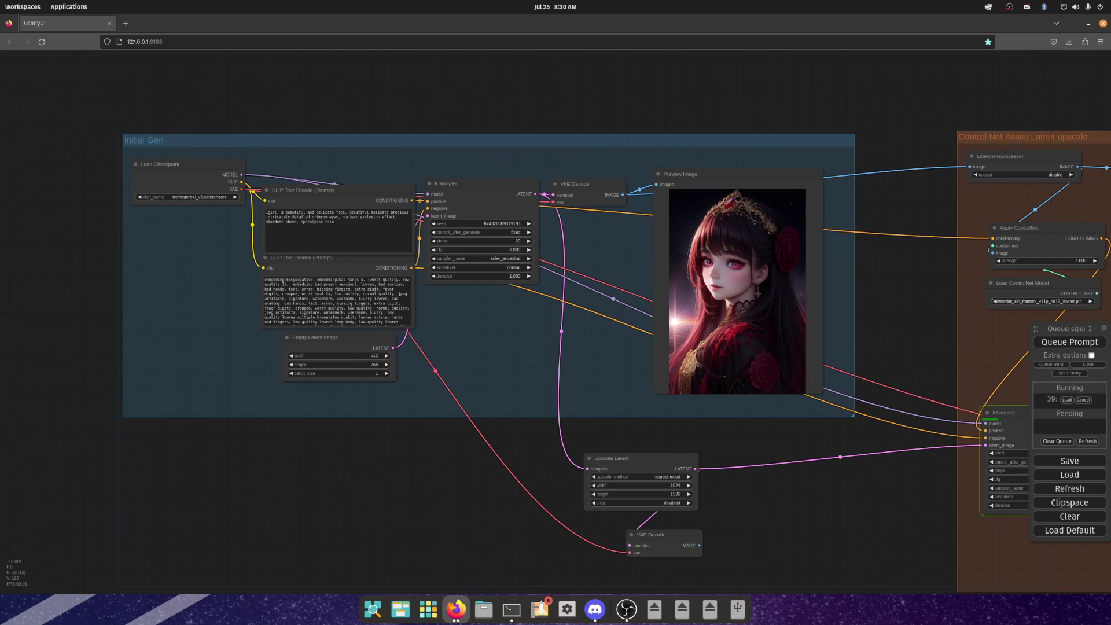
# Review the positive prompt's wording, especially the phrases "nuclear explosion effect", "stardust shine" and "apocalypse rain".
pyautogui.scroll(8, 93, 254)
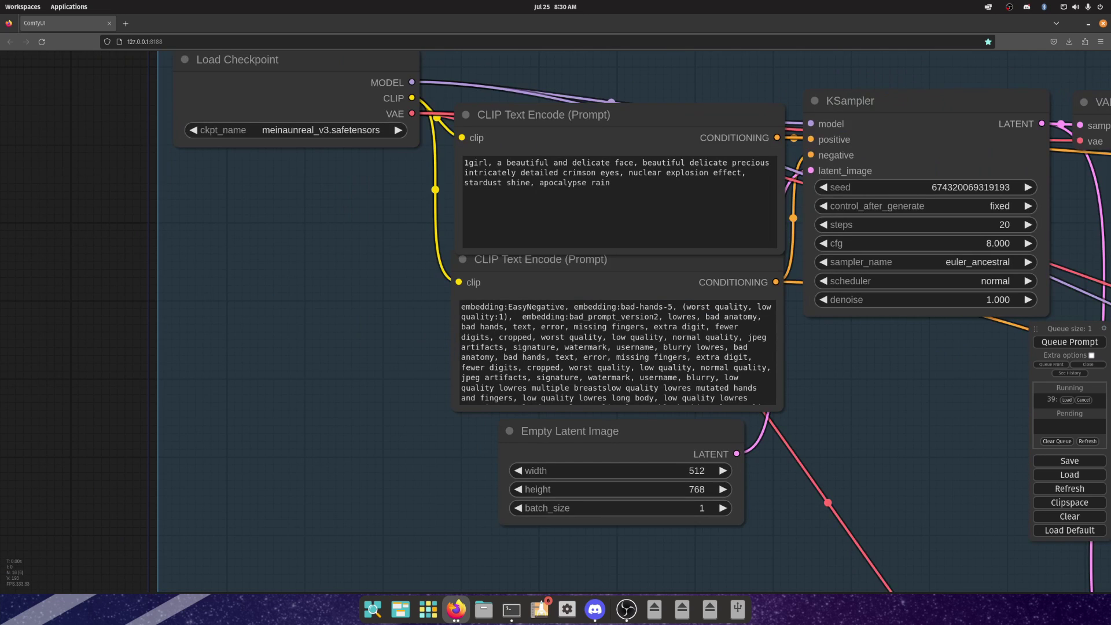
pyautogui.moveTo(313, 301); pyautogui.dragTo(230, 332)
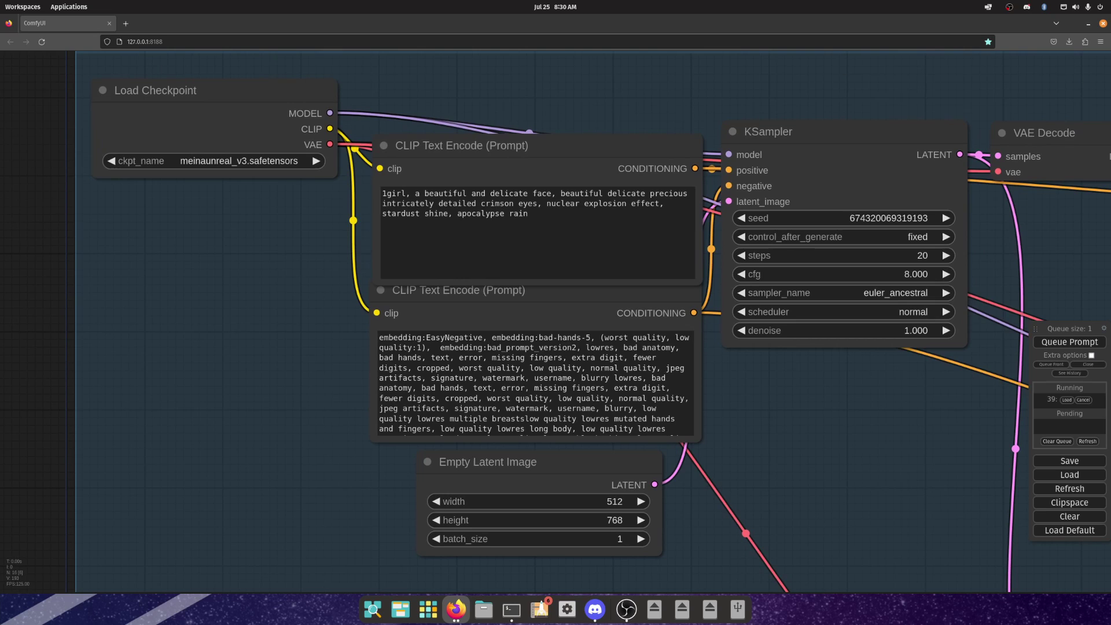
pyautogui.tripleClick(537, 203)
pyautogui.doubleClick(401, 214)
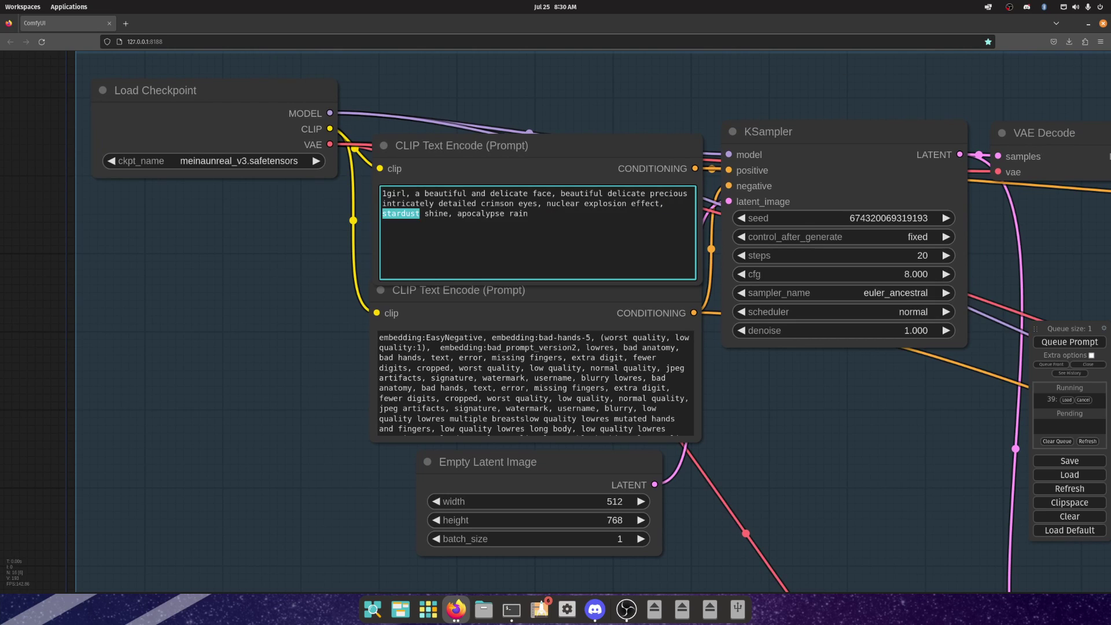
pyautogui.doubleClick(436, 214)
pyautogui.doubleClick(394, 213)
pyautogui.doubleClick(480, 213)
pyautogui.doubleClick(518, 213)
pyautogui.moveTo(546, 204); pyautogui.dragTo(664, 203)
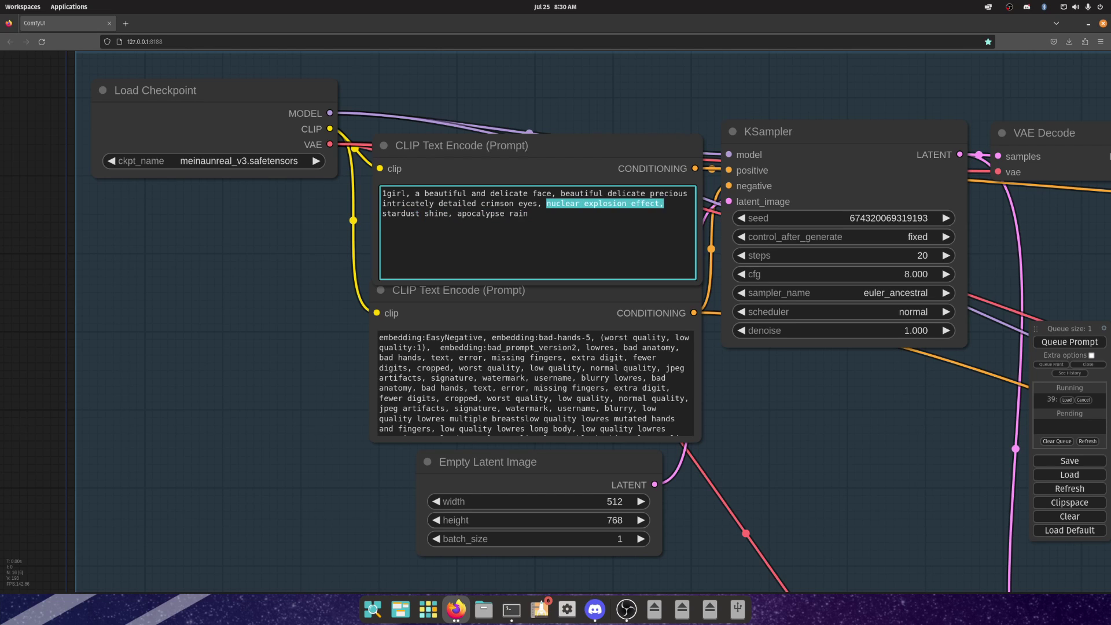
pyautogui.click(608, 203)
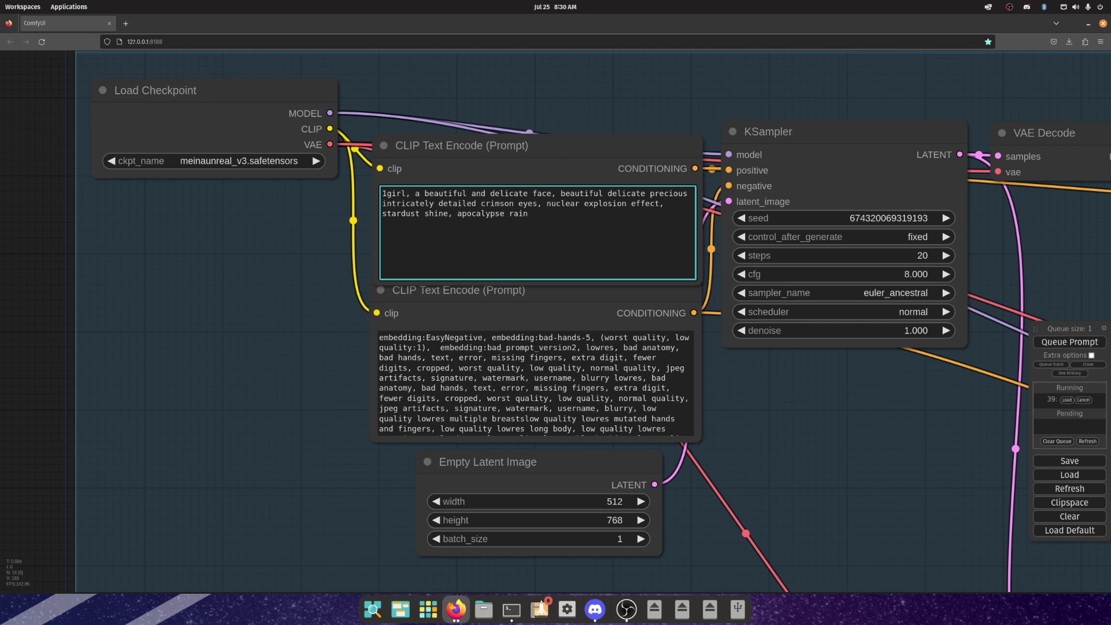
pyautogui.moveTo(546, 203); pyautogui.dragTo(659, 203)
pyautogui.click(608, 203)
# Move the second KSampler and its VAE Decode slightly up, closer to the ControlNet nodes.
pyautogui.scroll(-16, 64, 266)
pyautogui.scroll(10, 525, 384)
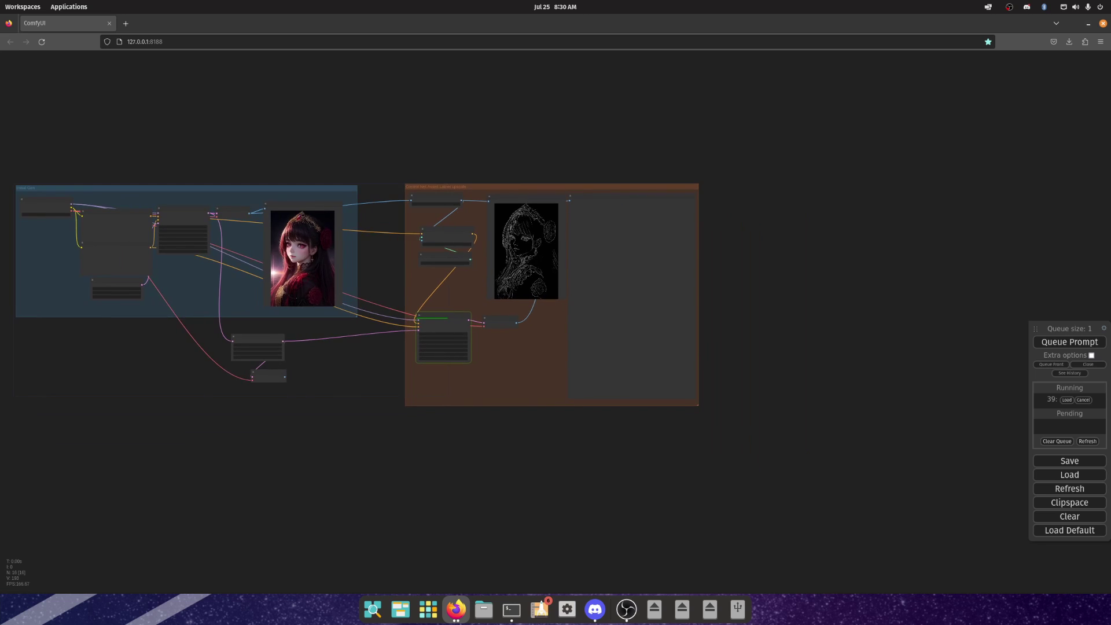
pyautogui.scroll(-5, 274, 251)
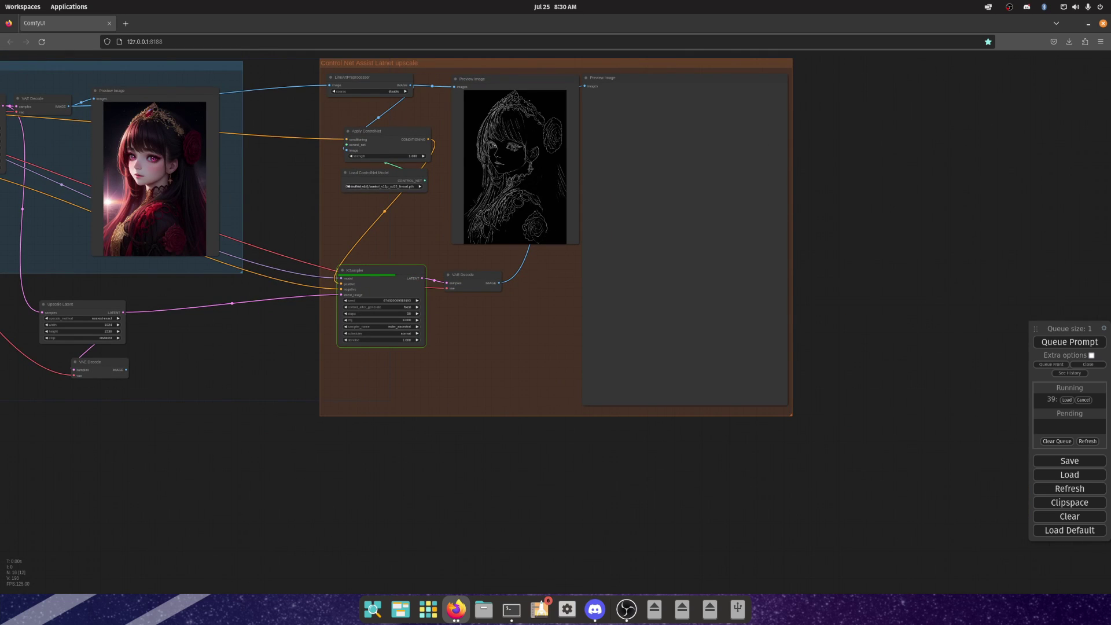
pyautogui.moveTo(370, 271); pyautogui.dragTo(372, 251)
pyautogui.moveTo(472, 275); pyautogui.dragTo(475, 261)
# Shift the line-art Preview Image and the large Preview Image slightly closer to the ControlNet nodes.
pyautogui.moveTo(504, 79); pyautogui.dragTo(493, 82)
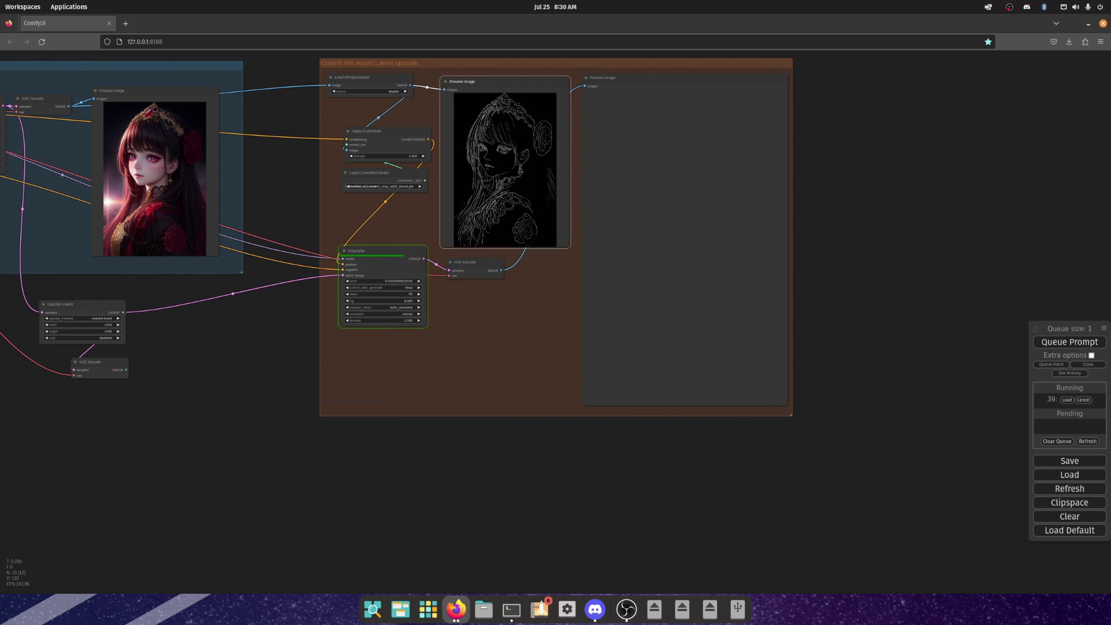
pyautogui.moveTo(625, 77); pyautogui.dragTo(622, 77)
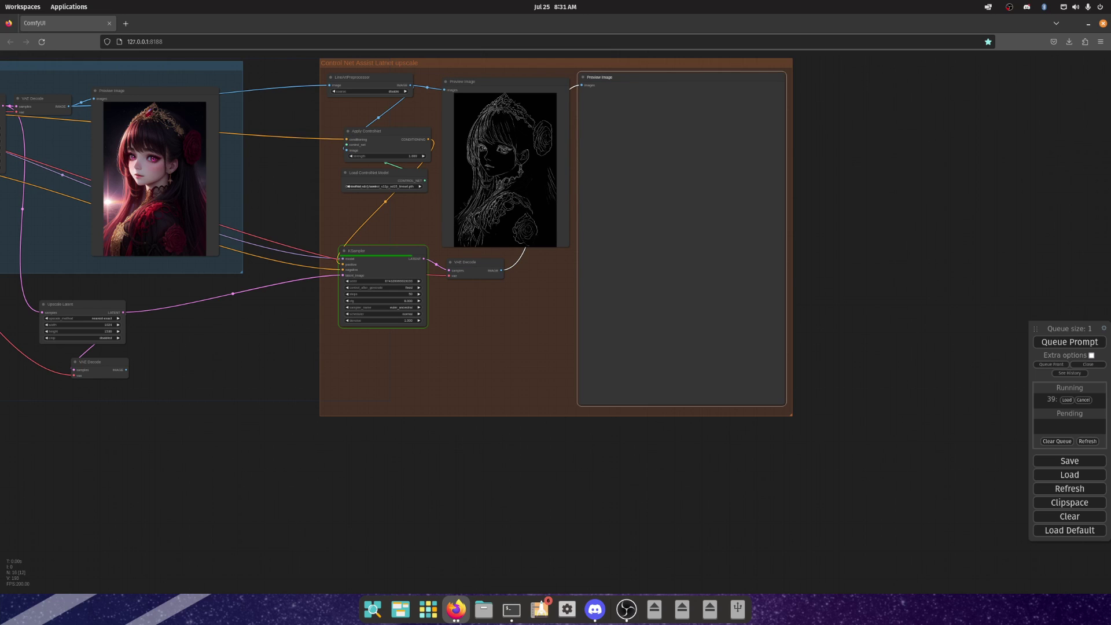
pyautogui.moveTo(624, 77); pyautogui.dragTo(622, 77)
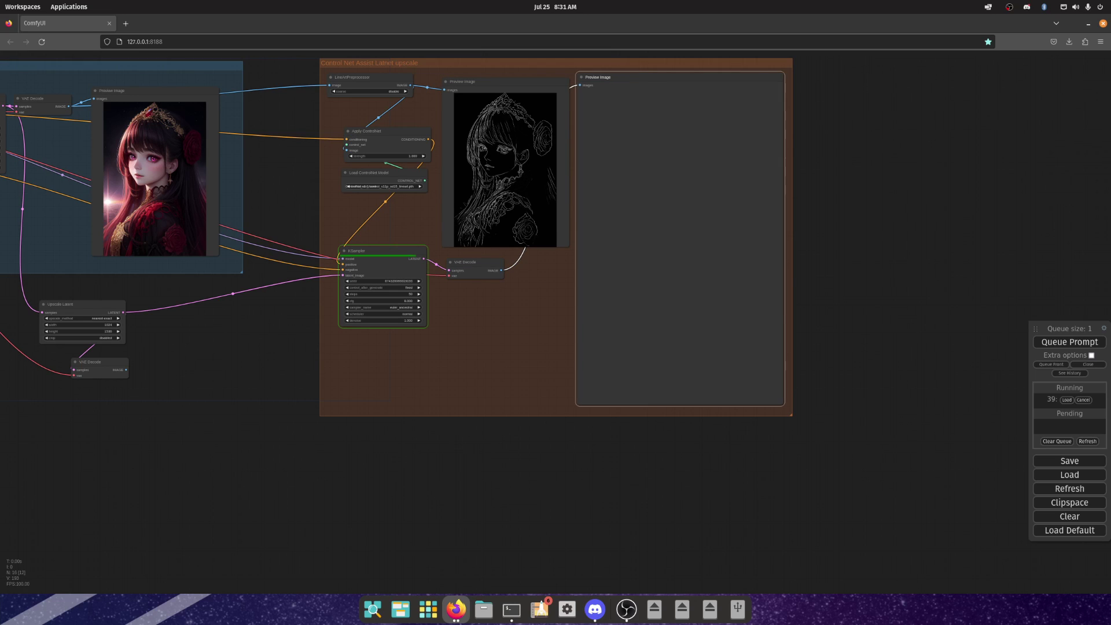
# Remove the leftover VAE Decode node beneath the Upscale Latent node.
pyautogui.click(155, 91)
pyautogui.click(622, 77)
pyautogui.scroll(7, 366, 290)
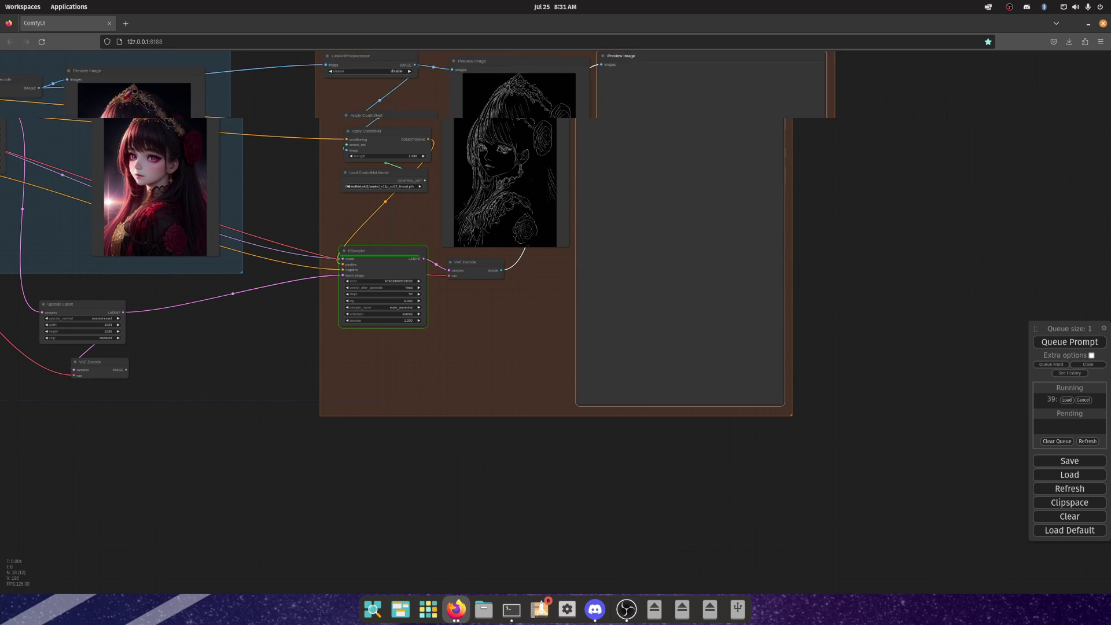
pyautogui.scroll(-6, 149, 328)
pyautogui.moveTo(149, 329); pyautogui.dragTo(256, 318)
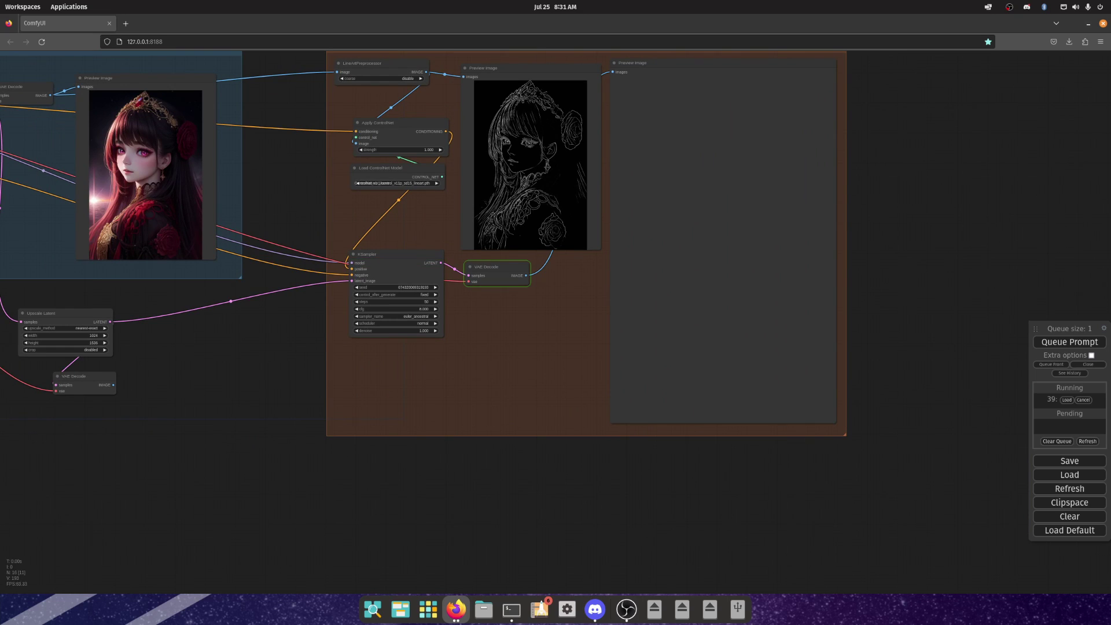
pyautogui.rightClick(74, 377)
pyautogui.click(82, 511)
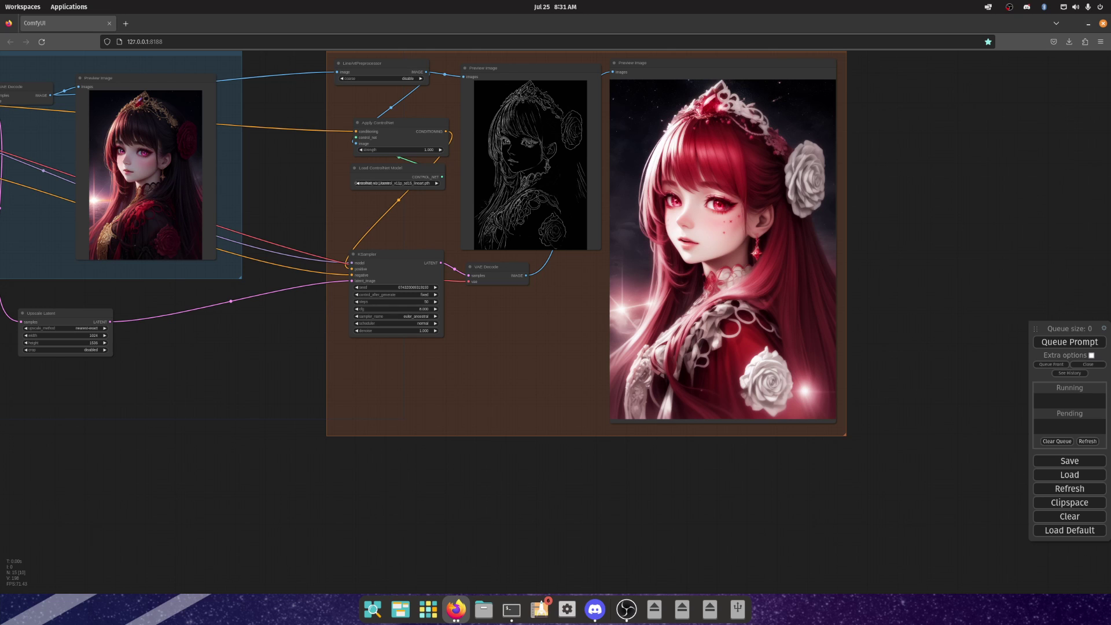
# Inspect the ControlNet-guided upscale preview up close and compare it with the initial generation and the line art.
pyautogui.scroll(5, 419, 341)
pyautogui.scroll(-4, 426, 324)
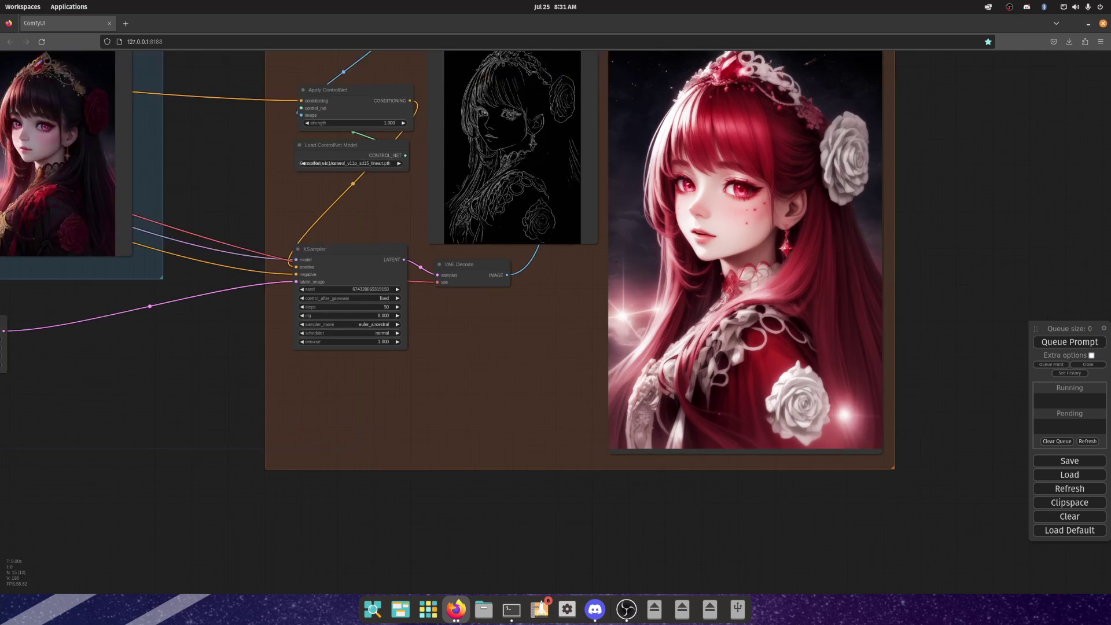
pyautogui.scroll(11, 853, 159)
pyautogui.scroll(-20, 819, 218)
pyautogui.scroll(15, 833, 240)
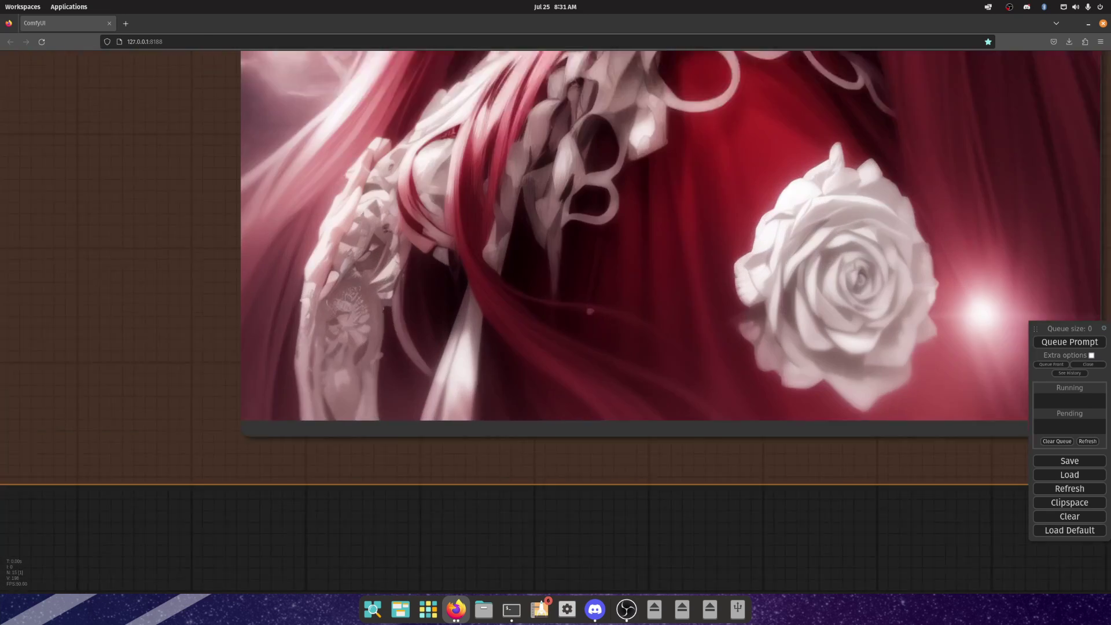
pyautogui.scroll(-8, 833, 240)
pyautogui.scroll(14, 320, 89)
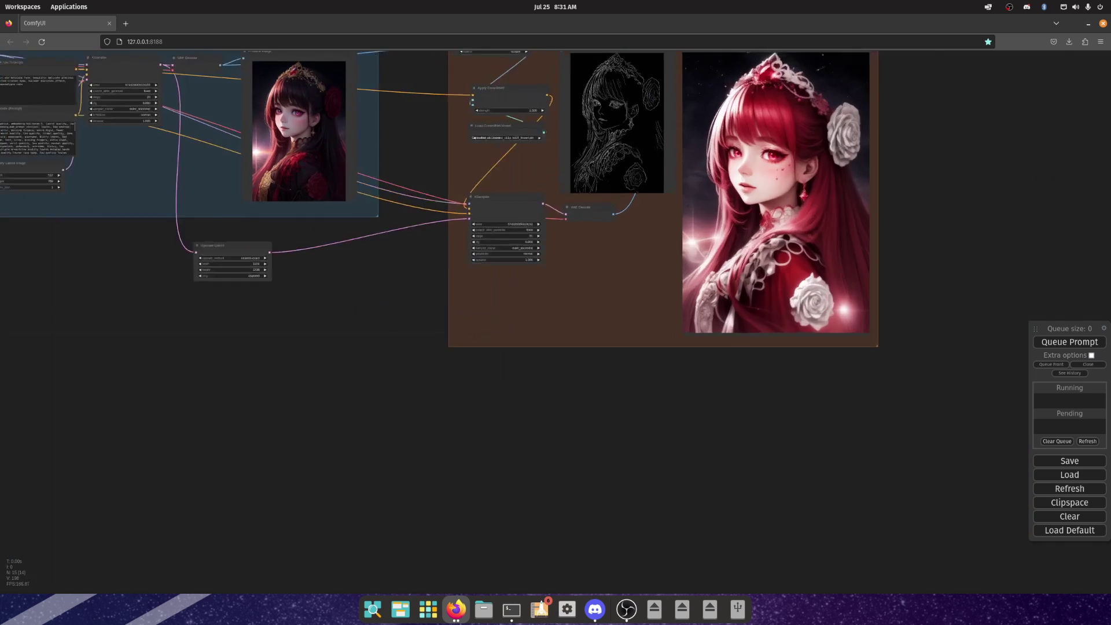
pyautogui.scroll(-10, 332, 223)
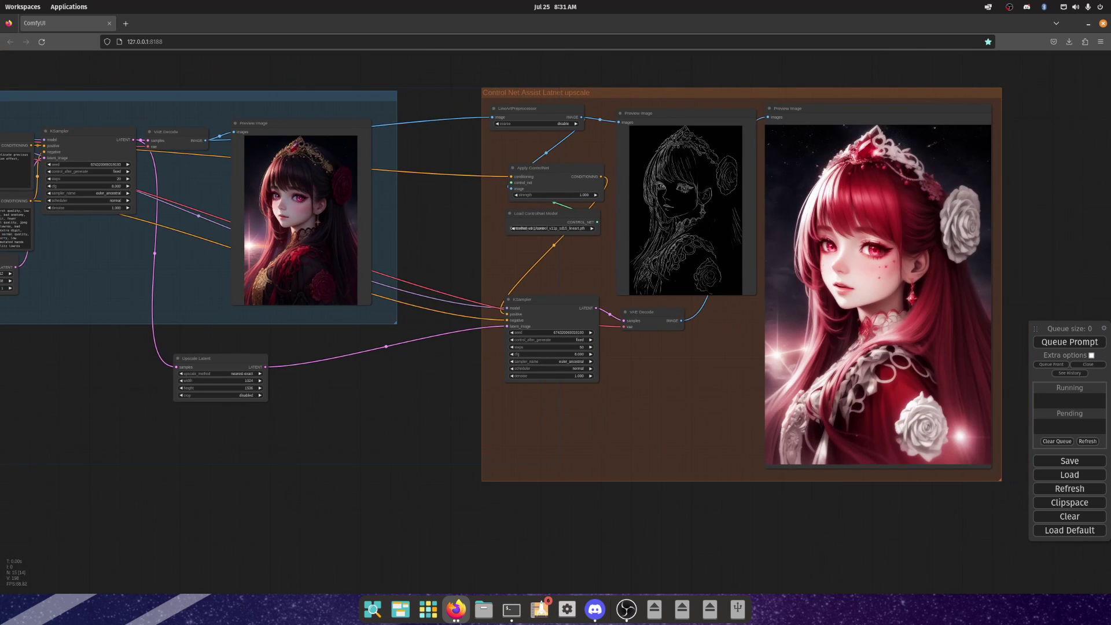
# Set the second KSampler's scheduler to karras and its sampler to dpmpp_2m_sde_gpu.
pyautogui.click(579, 368)
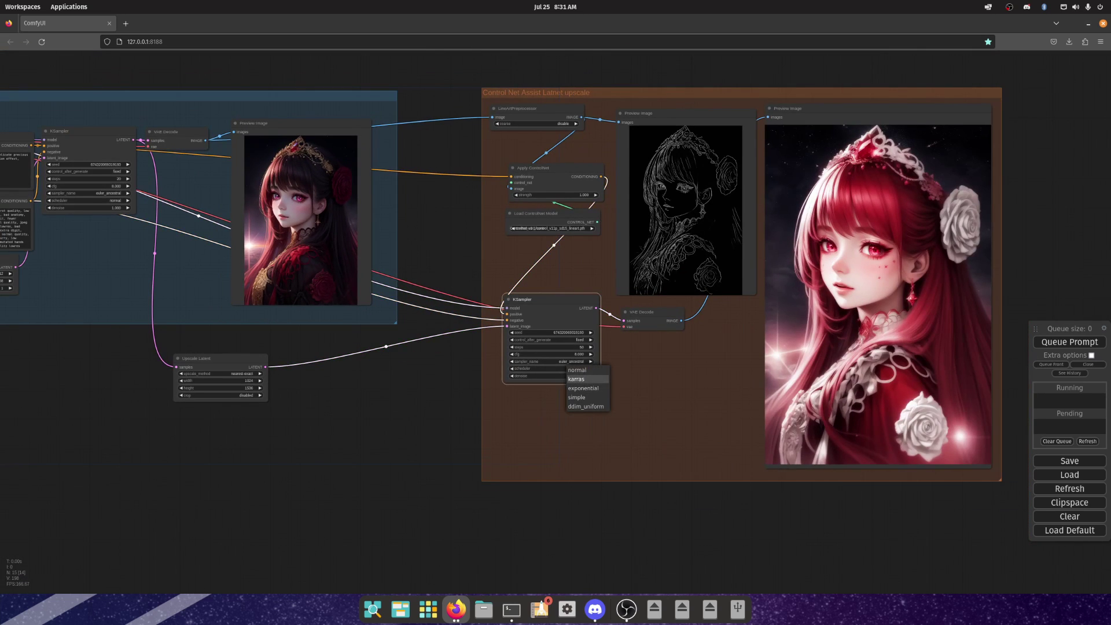
pyautogui.click(579, 379)
pyautogui.click(571, 361)
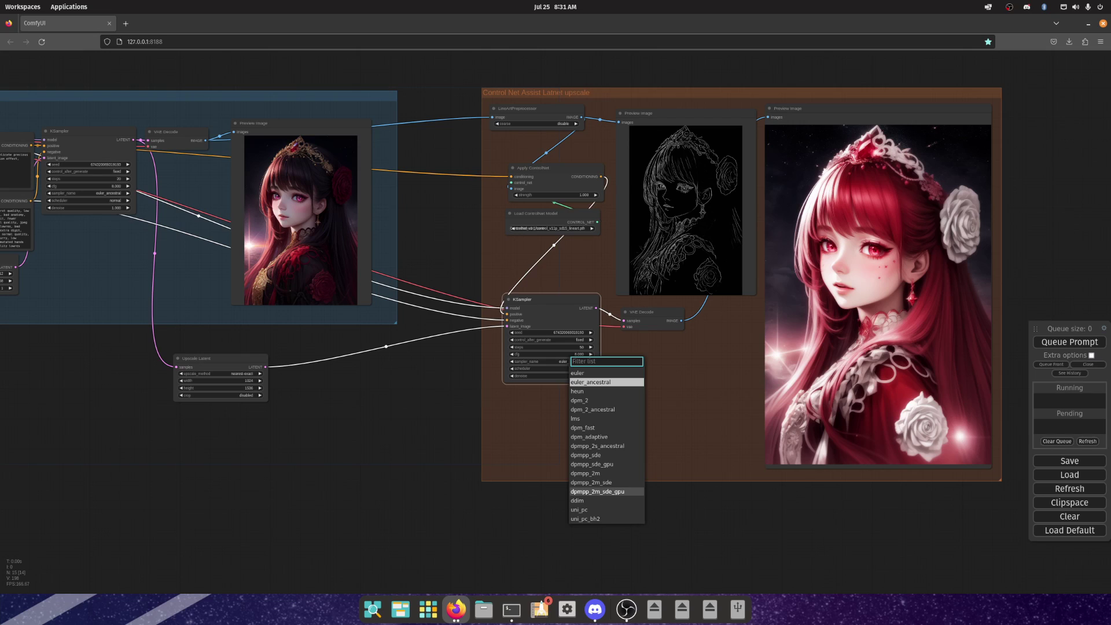
pyautogui.click(598, 492)
# Set the second KSampler's denoise to 1.000 and queue the prompt.
pyautogui.click(576, 376)
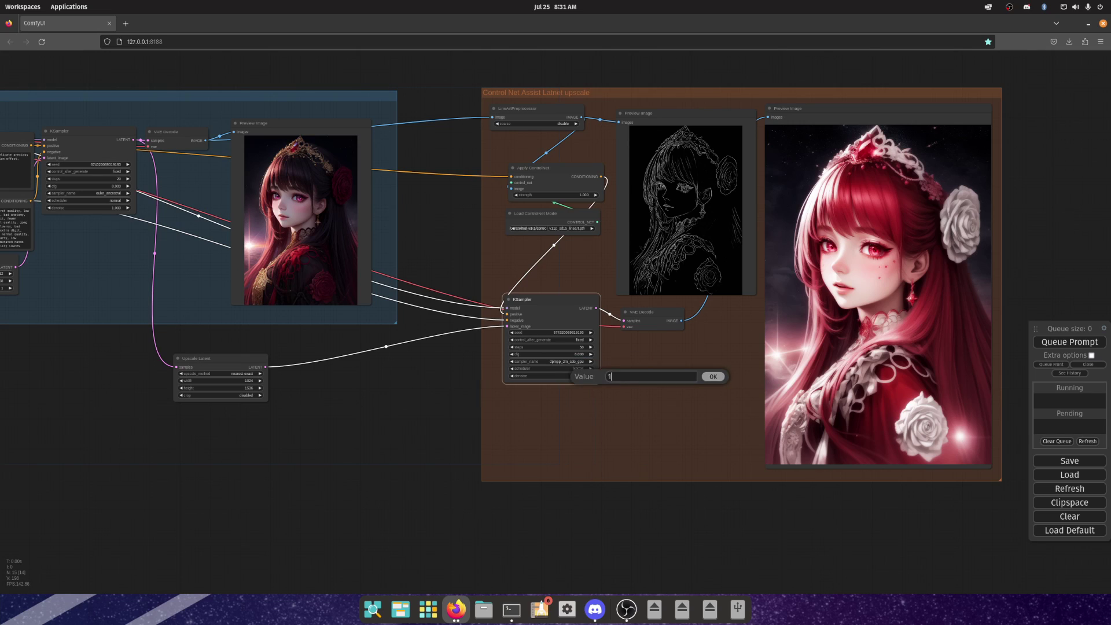
pyautogui.press('Return')
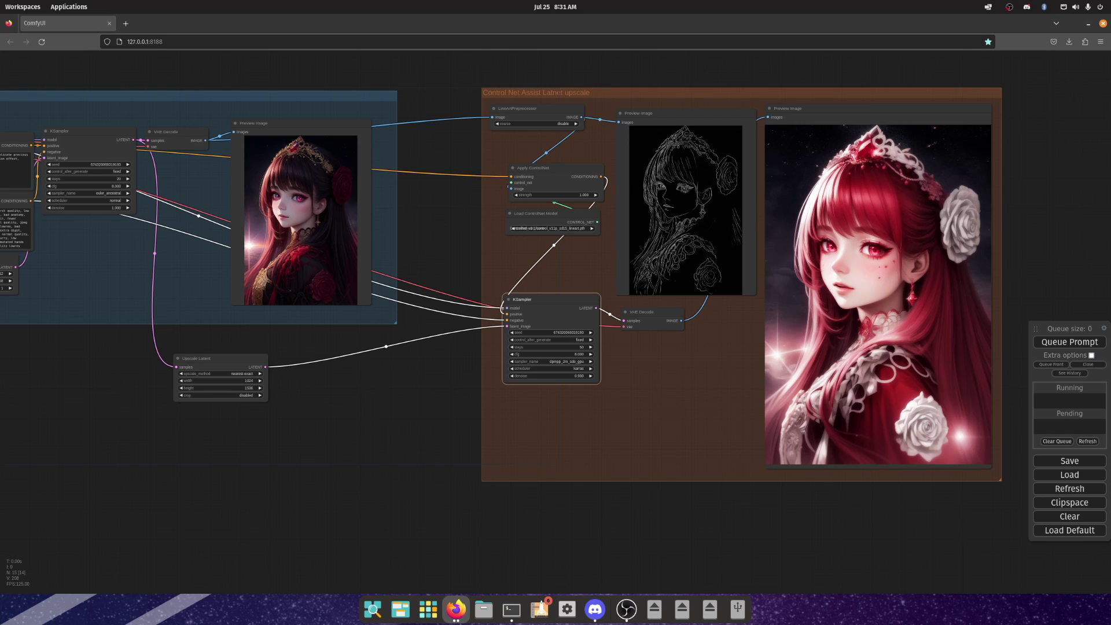
pyautogui.moveTo(552, 376); pyautogui.dragTo(560, 375)
pyautogui.click(1069, 341)
# Examine the second KSampler's sampler settings during generation, and check the progress in the terminal before returning to the workflow.
pyautogui.moveTo(752, 521); pyautogui.dragTo(713, 542)
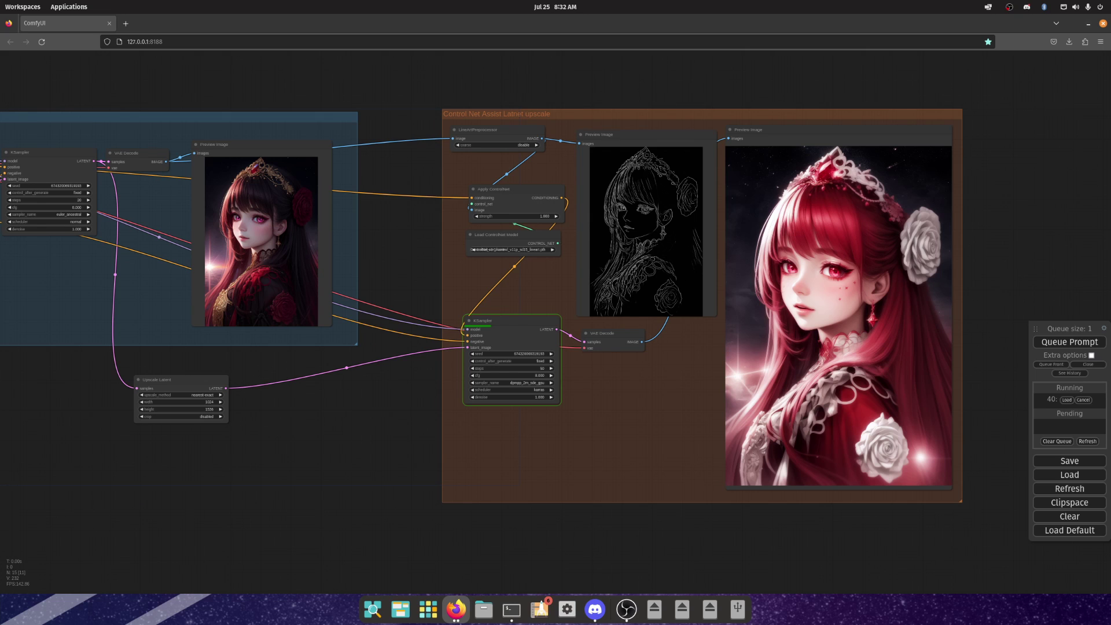
pyautogui.scroll(20, 545, 396)
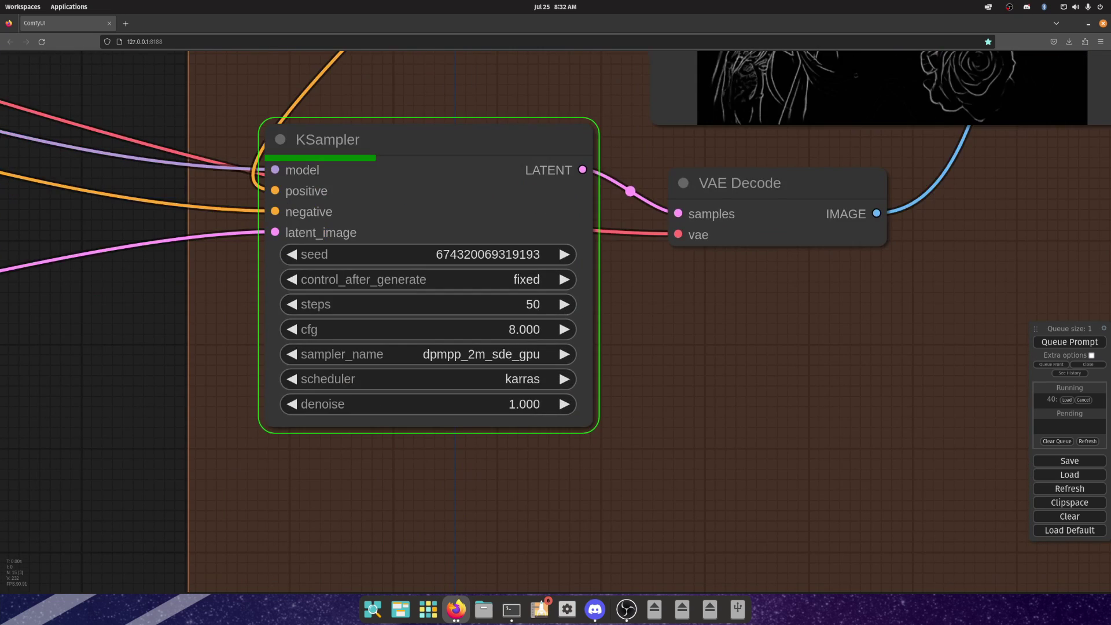
pyautogui.scroll(-4, 449, 300)
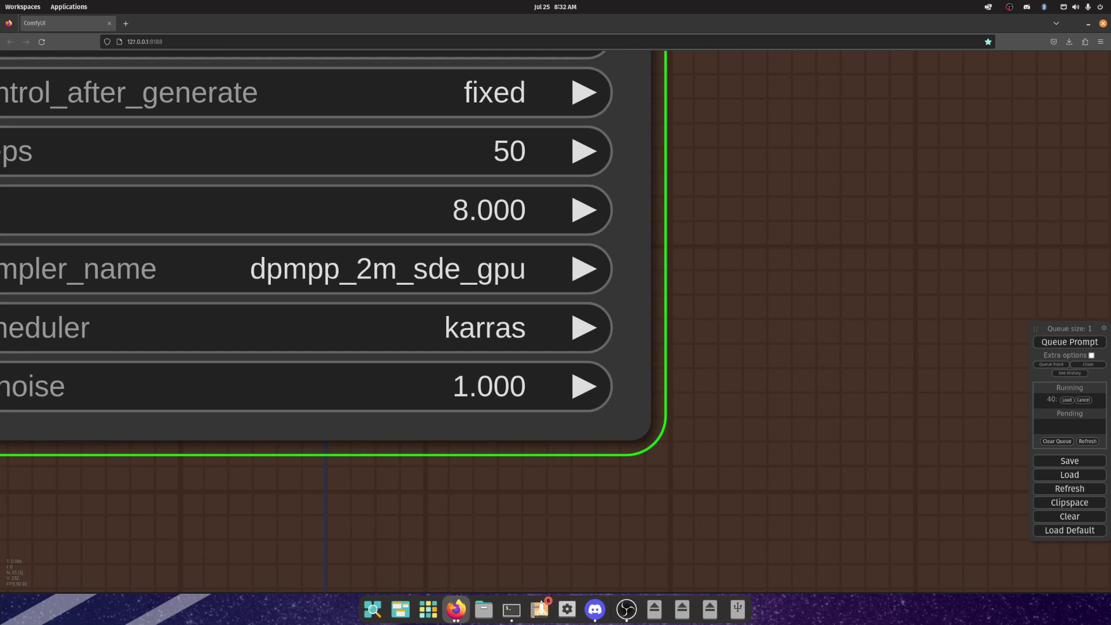
pyautogui.click(253, 269)
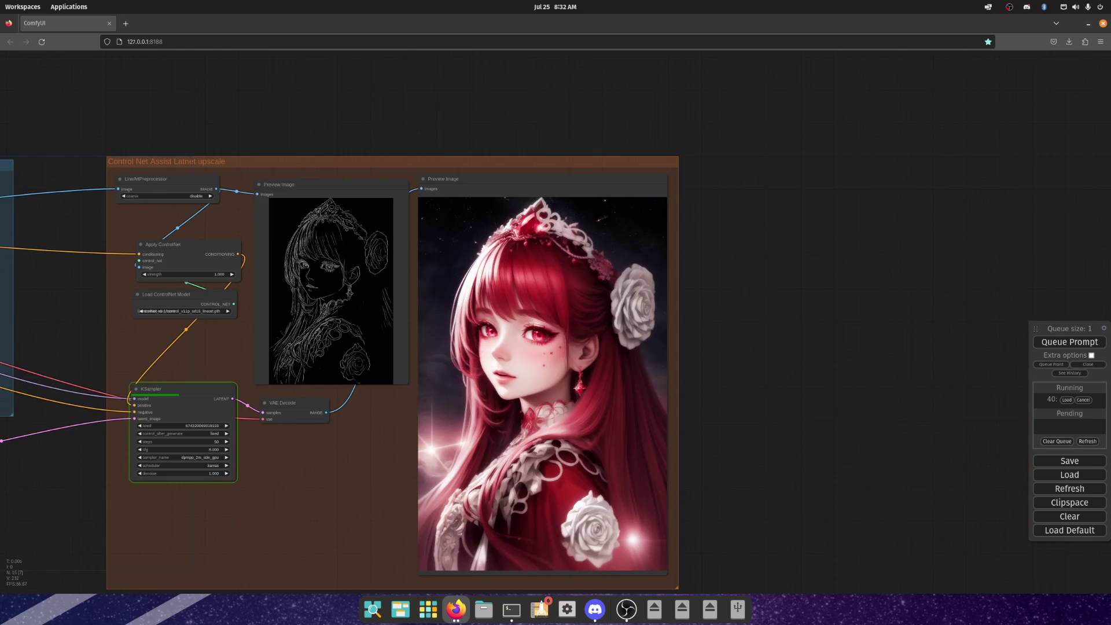
pyautogui.moveTo(752, 289); pyautogui.dragTo(877, 278)
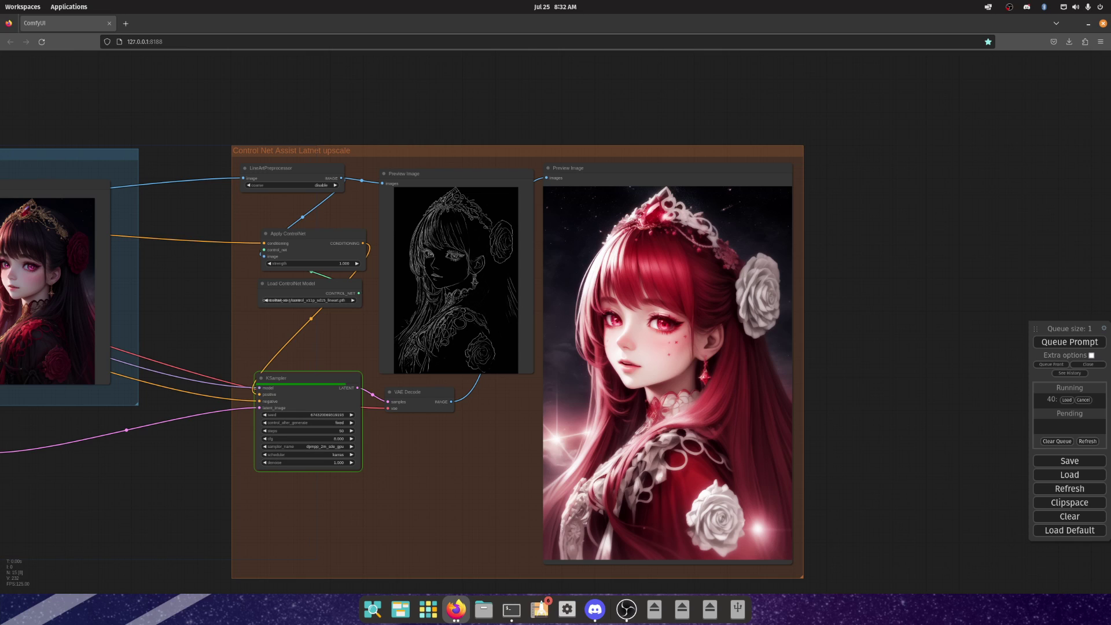
pyautogui.click(512, 609)
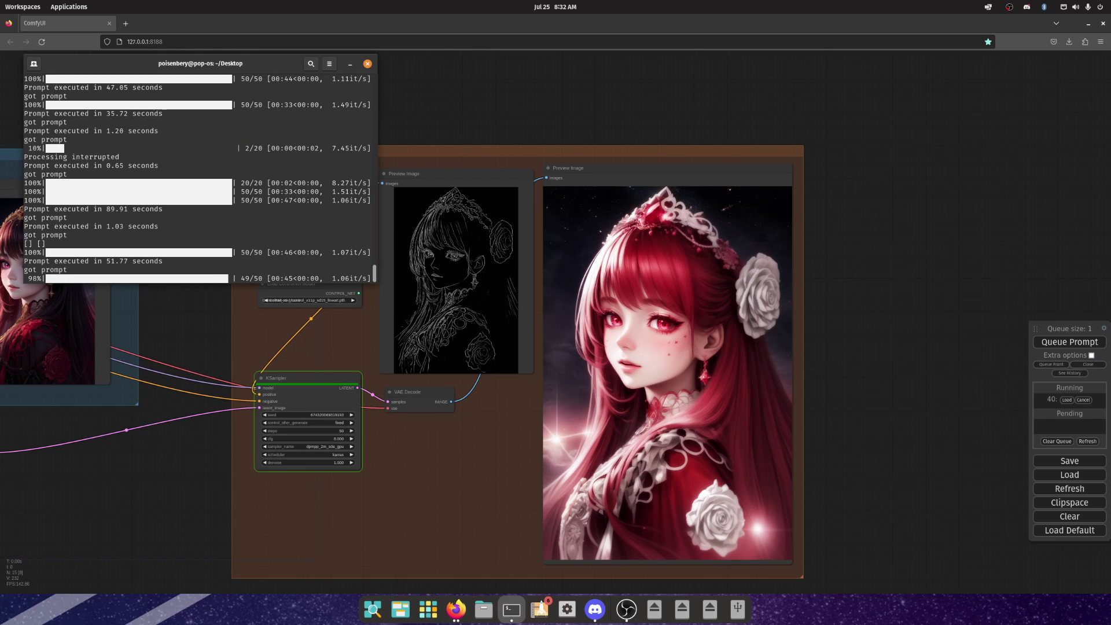
pyautogui.hotkey('alt', 'Tab')
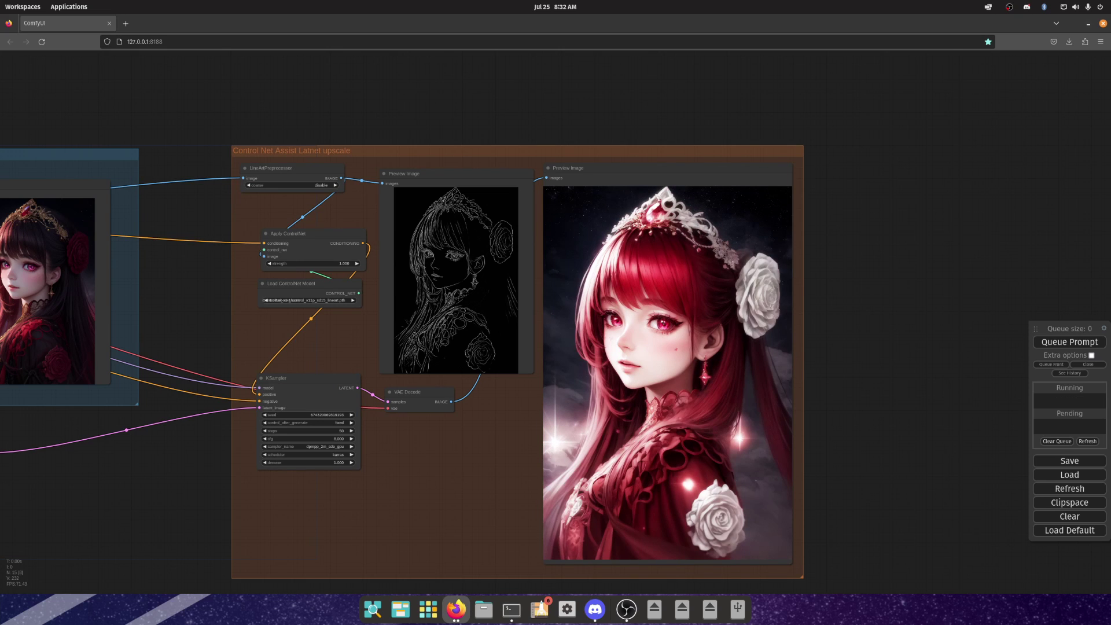
# Set the second KSampler's denoise to 0.700 and steps to 29, cancel the running job and queue the prompt again.
pyautogui.moveTo(405, 504); pyautogui.dragTo(516, 491)
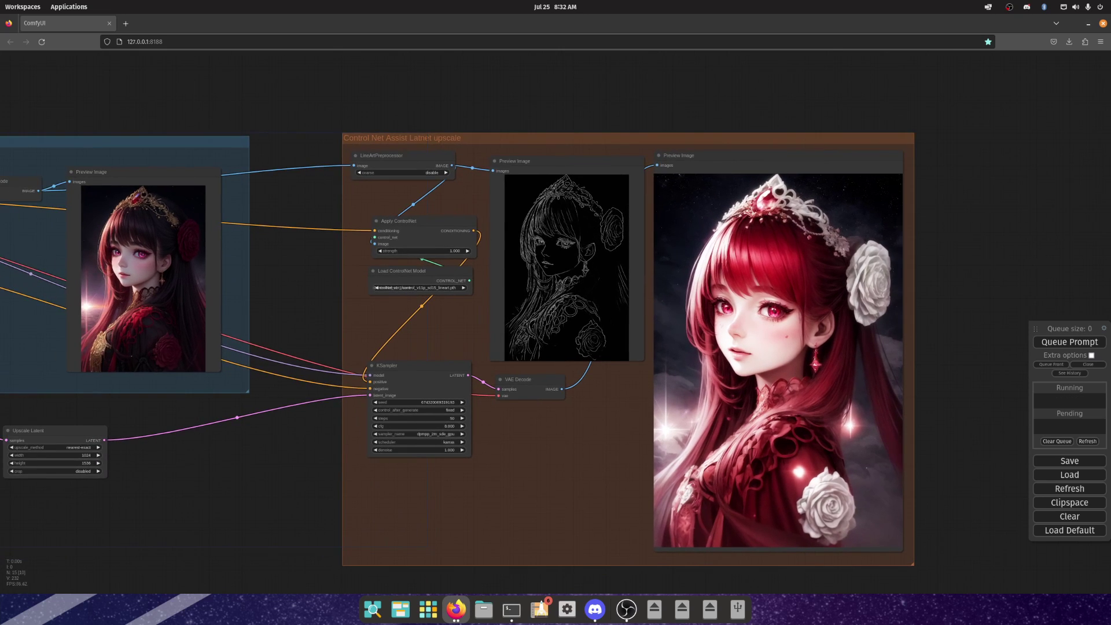
pyautogui.moveTo(434, 450); pyautogui.dragTo(415, 450)
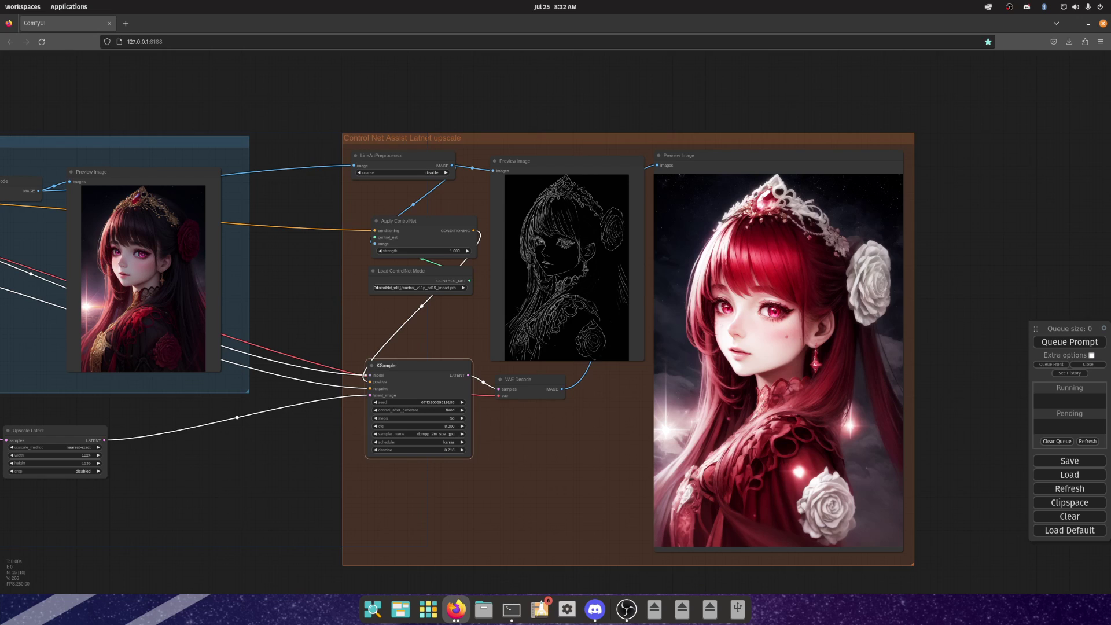
pyautogui.click(1069, 341)
pyautogui.click(1083, 400)
pyautogui.click(1069, 342)
# Examine the regenerated upscale's facial details, then compare it with the initial generation, the line art and the KSampler settings.
pyautogui.scroll(-1, 304, 443)
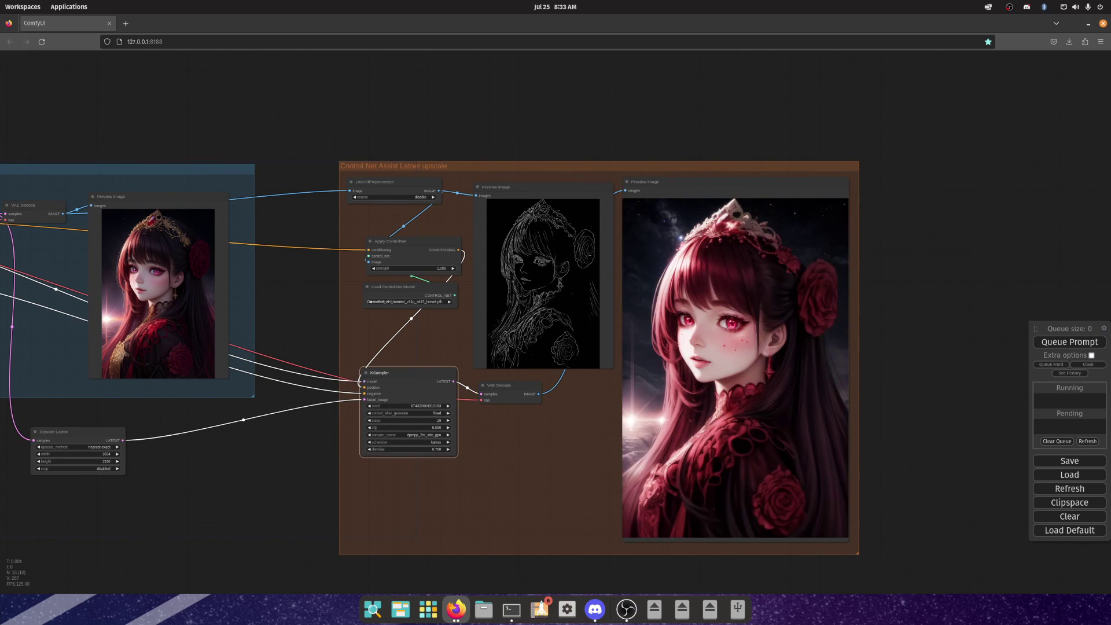
pyautogui.scroll(10, 765, 351)
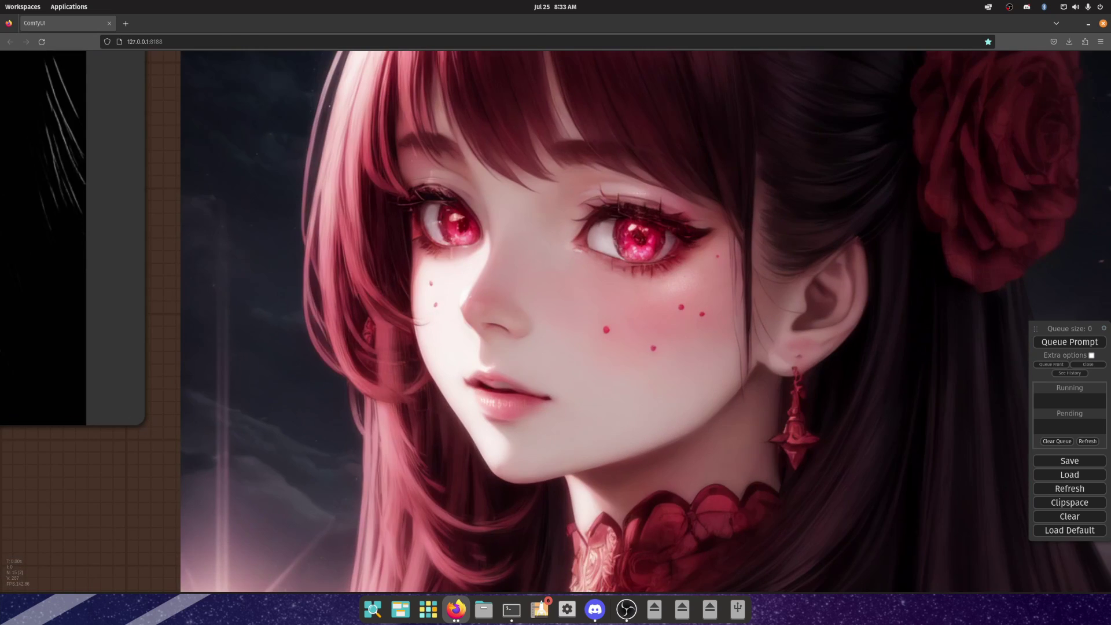
pyautogui.scroll(-15, 567, 254)
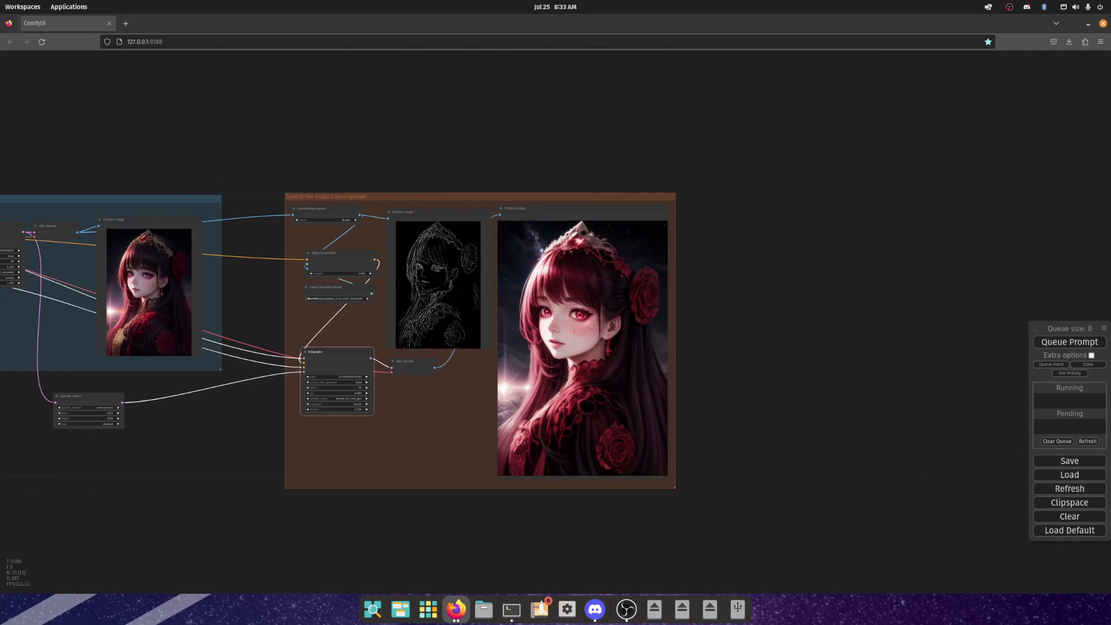
pyautogui.moveTo(249, 267); pyautogui.dragTo(460, 257)
pyautogui.scroll(15, 347, 257)
pyautogui.scroll(-12, 553, 266)
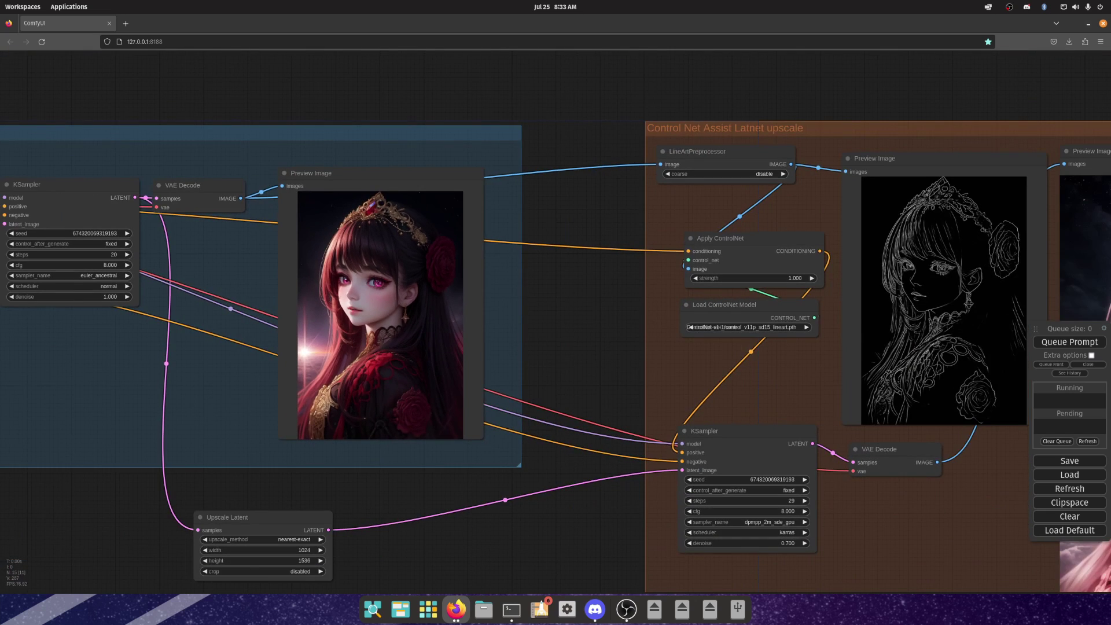
pyautogui.scroll(9, 977, 255)
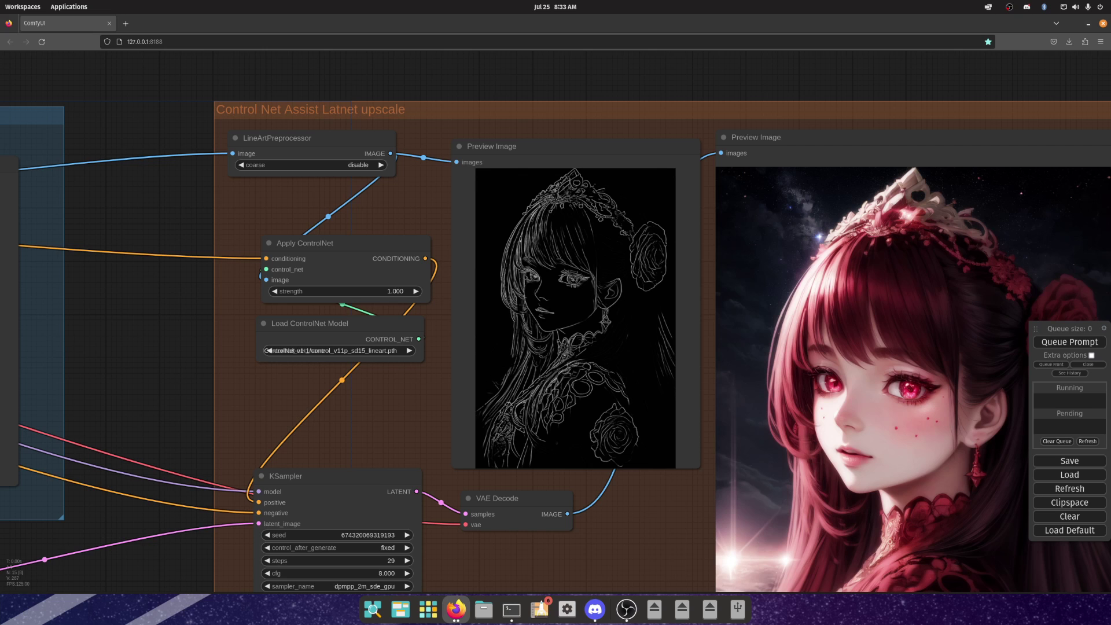
pyautogui.scroll(-10, 384, 140)
pyautogui.moveTo(383, 93); pyautogui.dragTo(490, 131)
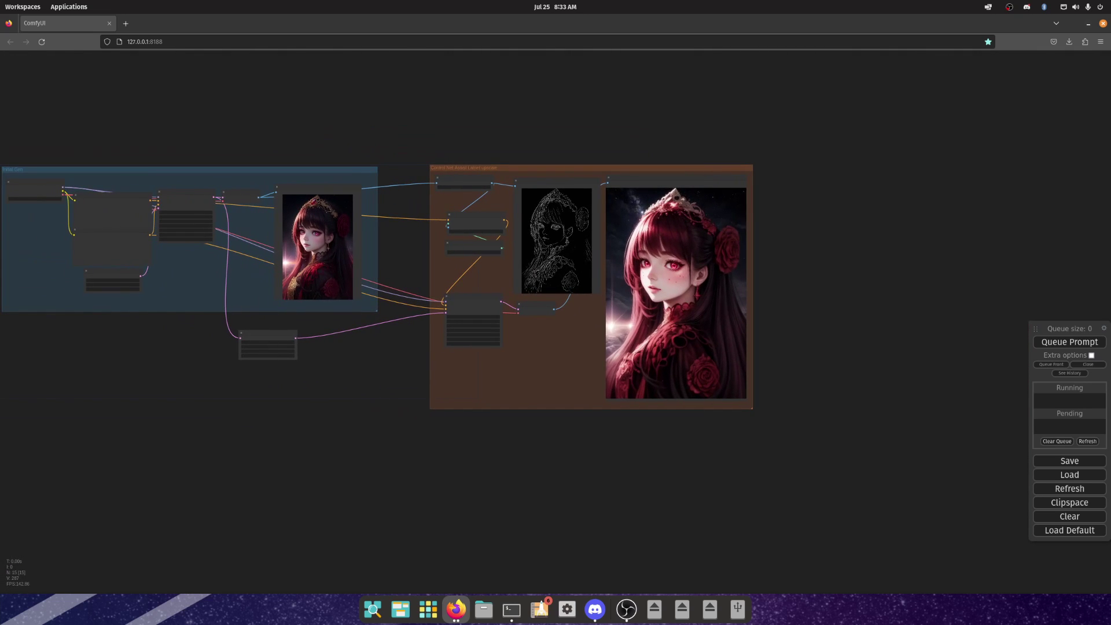
pyautogui.scroll(8, 409, 260)
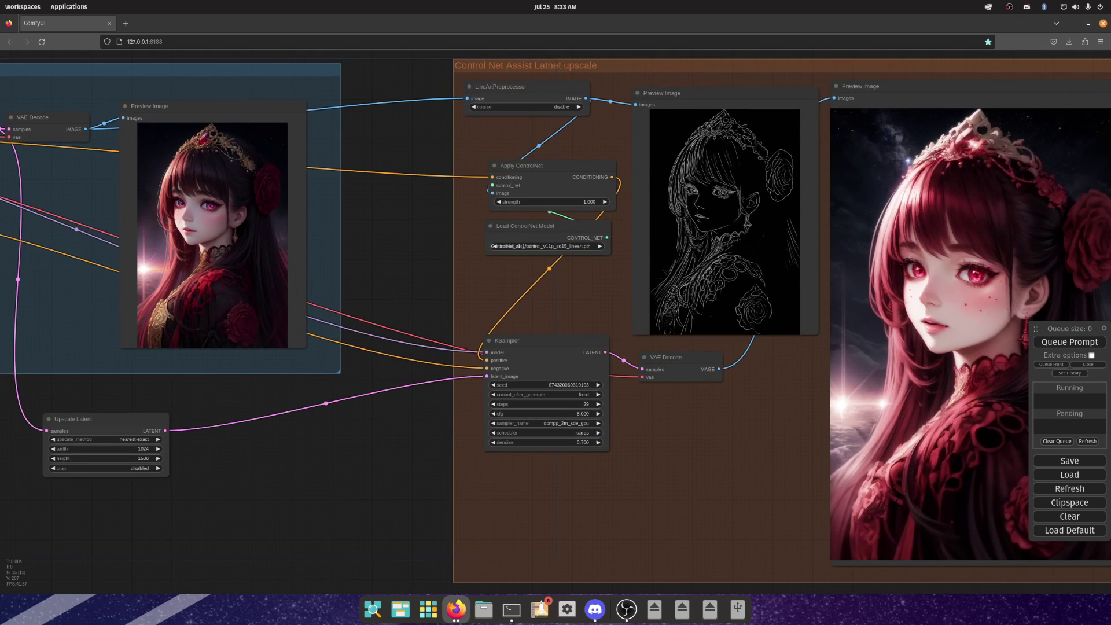